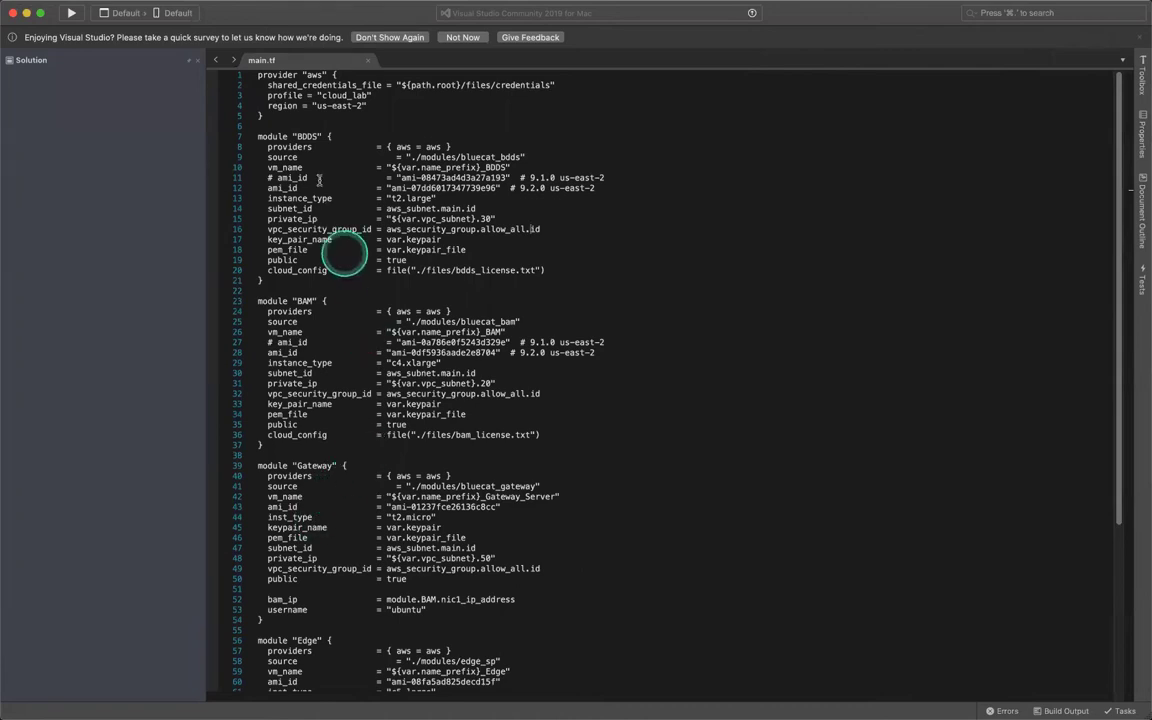
Step: Bring up the AWS EC2 Instances page for the Ohio region, which lists no instances yet
scroll(296, 207, down, 5)
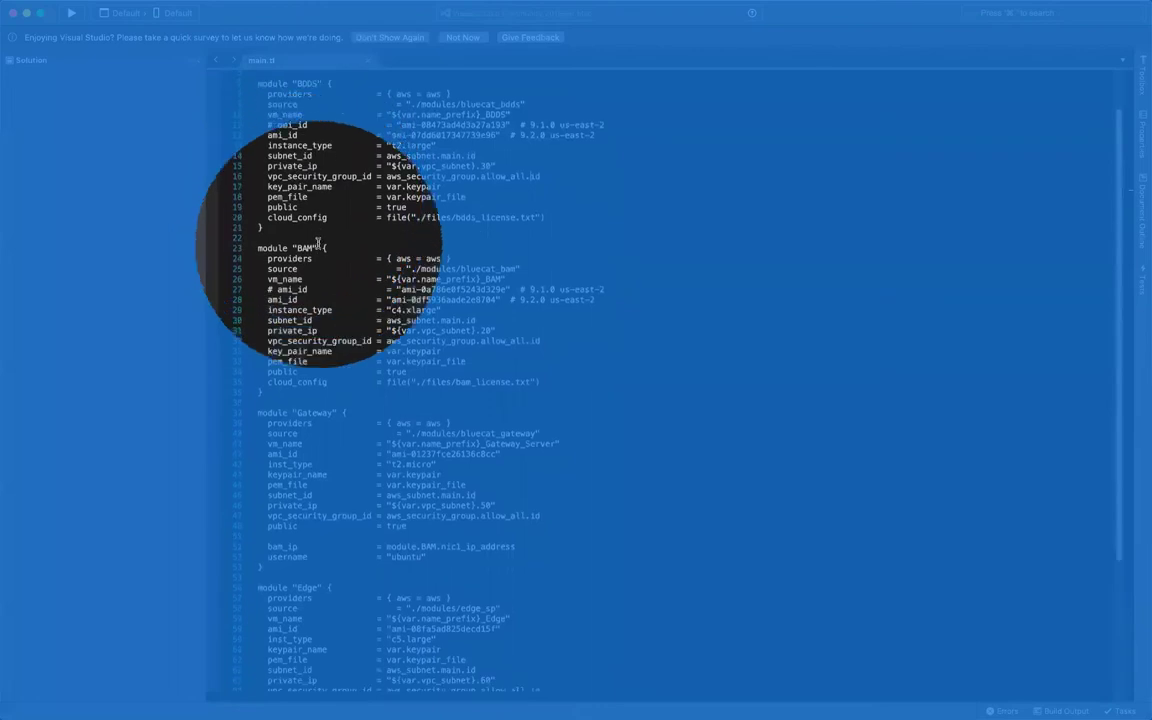
scroll(317, 243, down, 5)
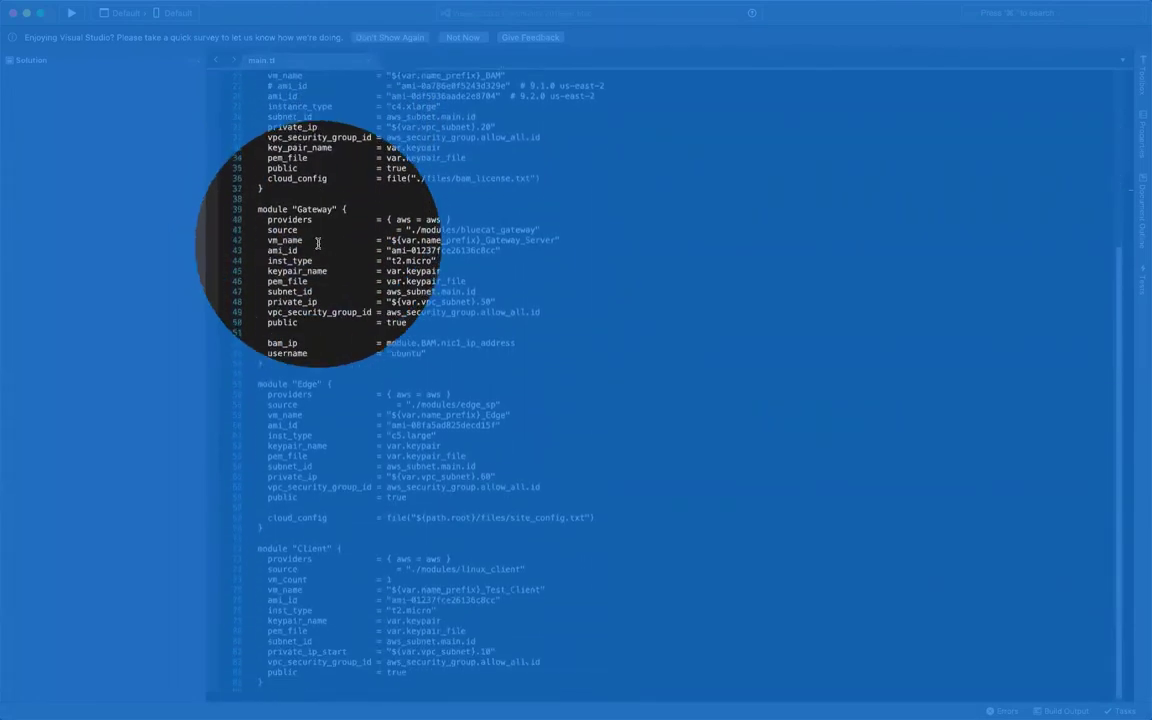
scroll(317, 243, down, 7)
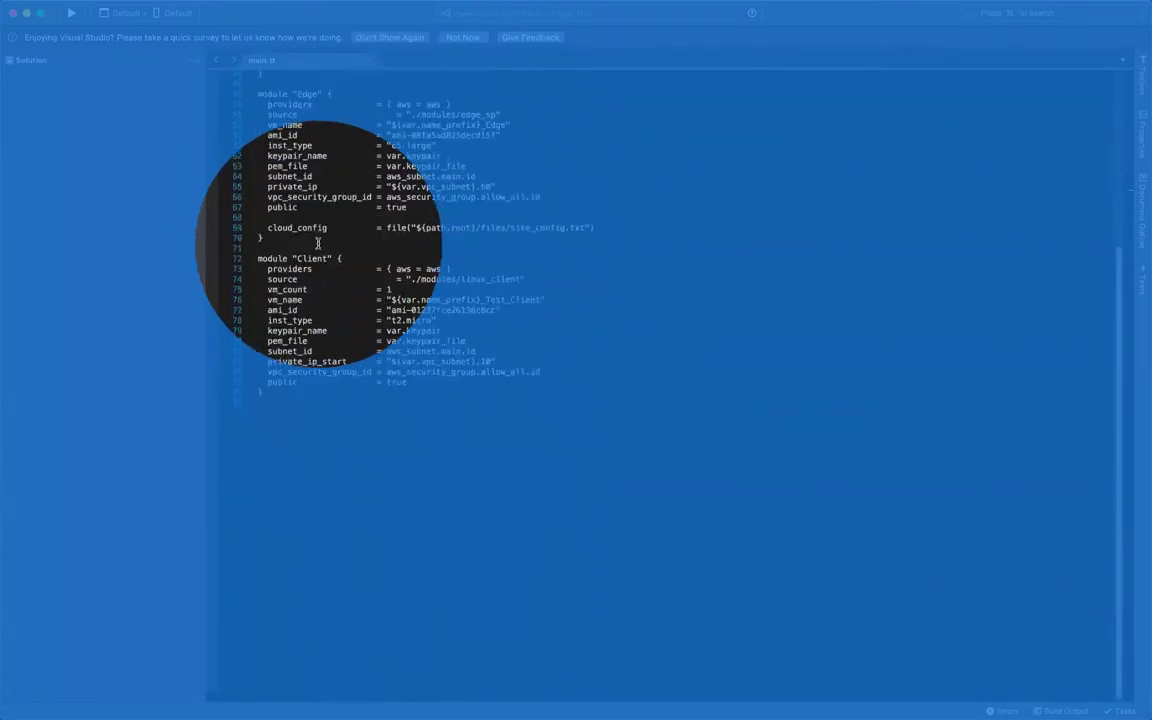
click(371, 310)
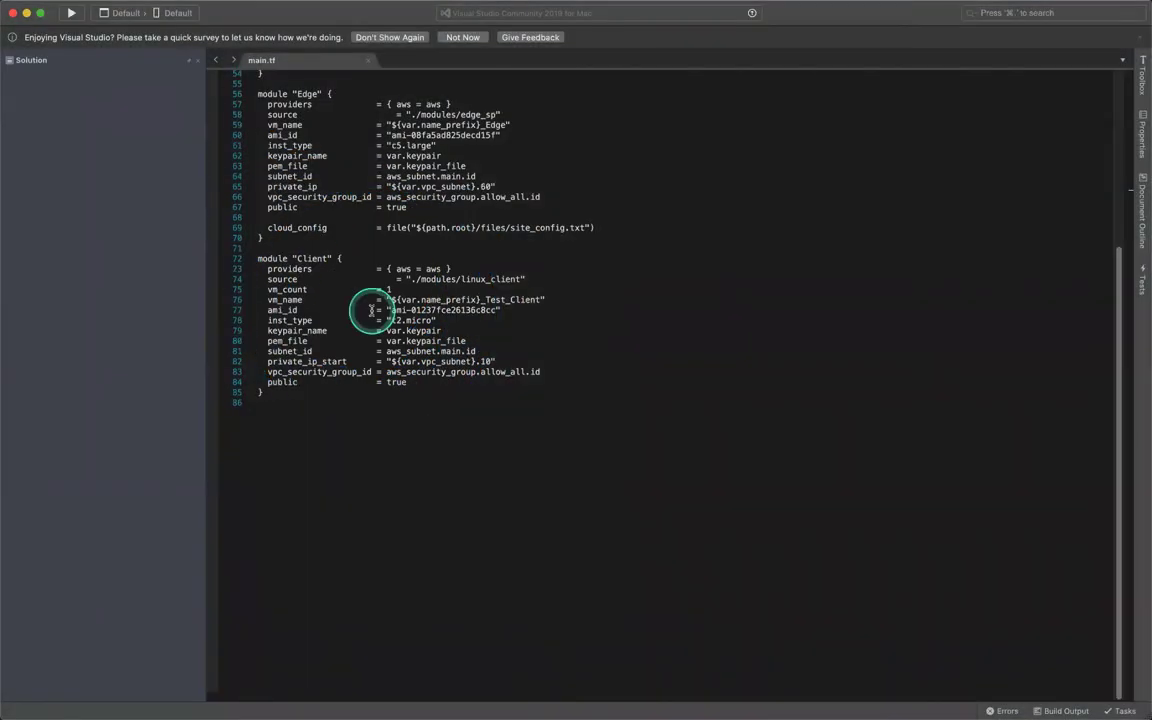
key(super+Tab)
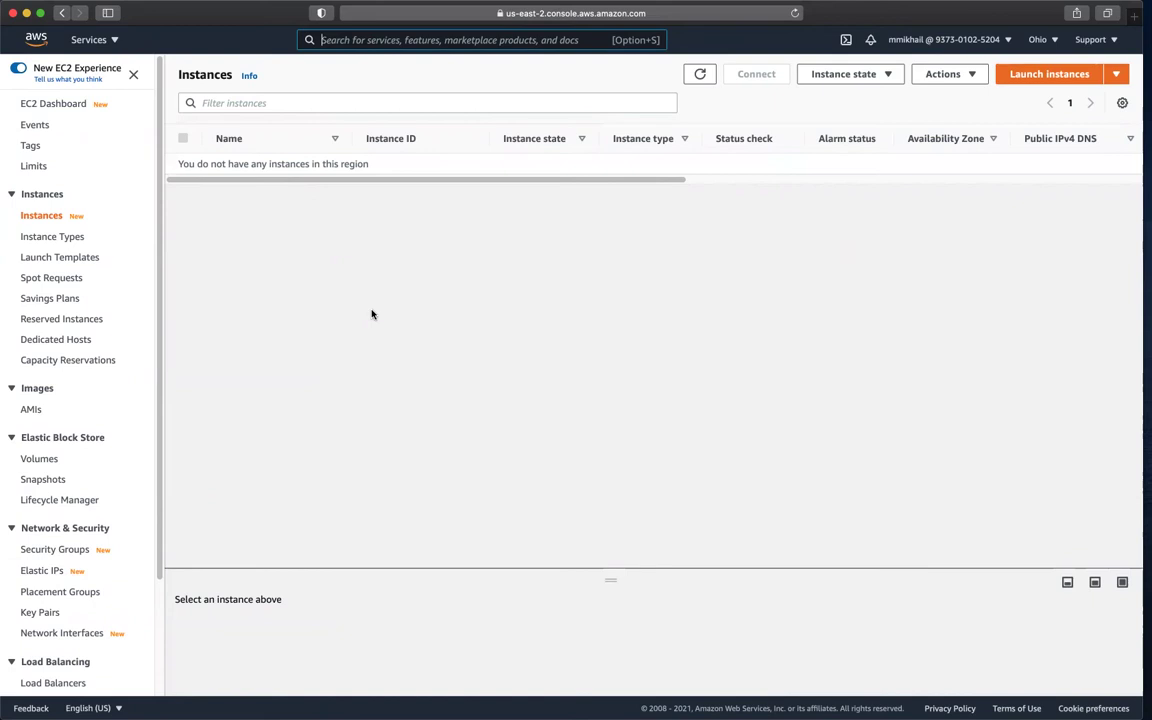
Step: Run terraform apply in the drop-down terminal and approve its 11-resource plan with yes
key(alt+space)
click(371, 314)
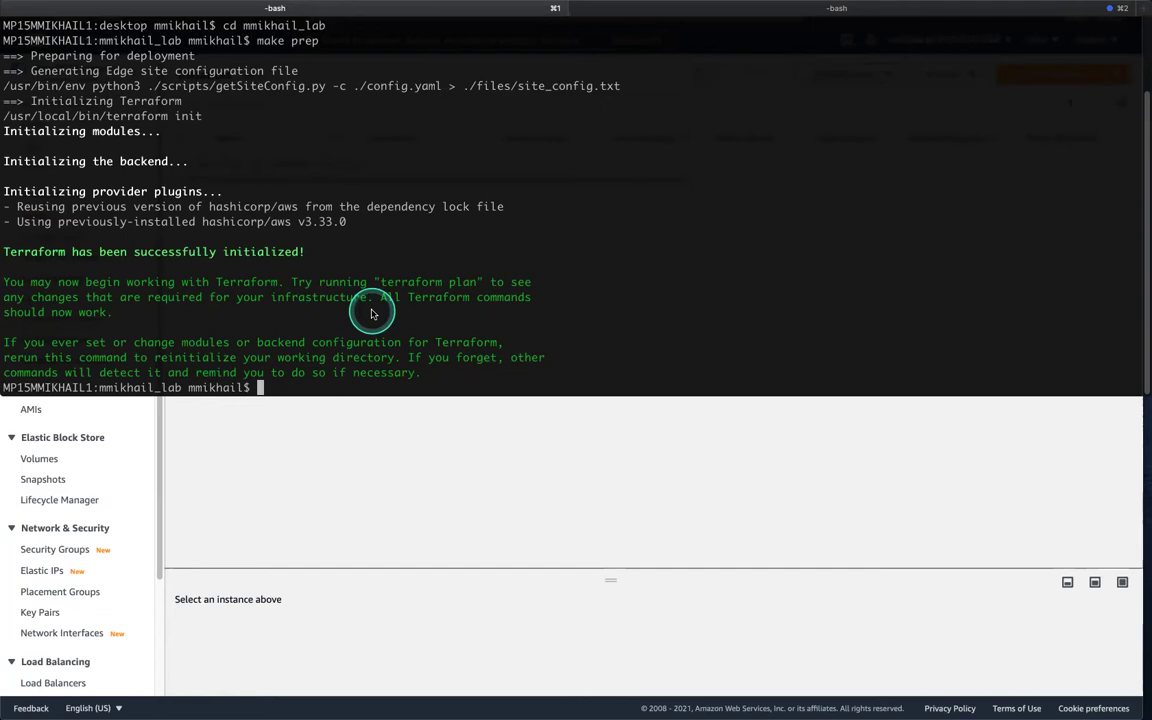
text(terraform apply)
key(Return)
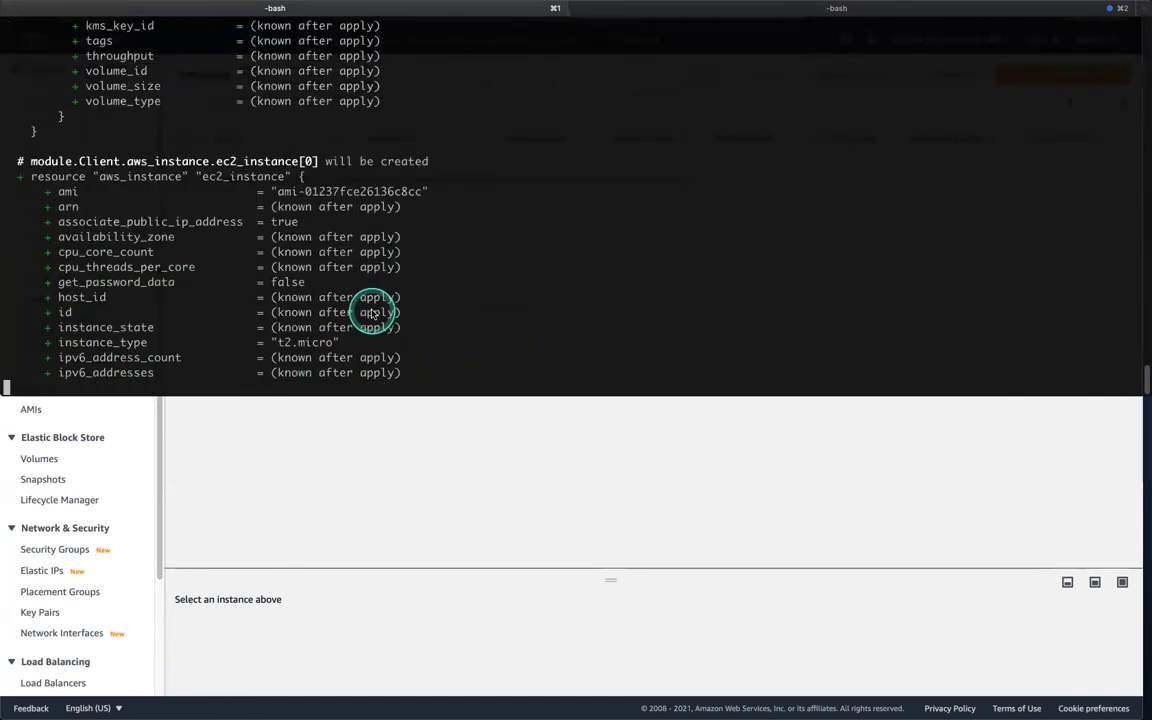
text(yes)
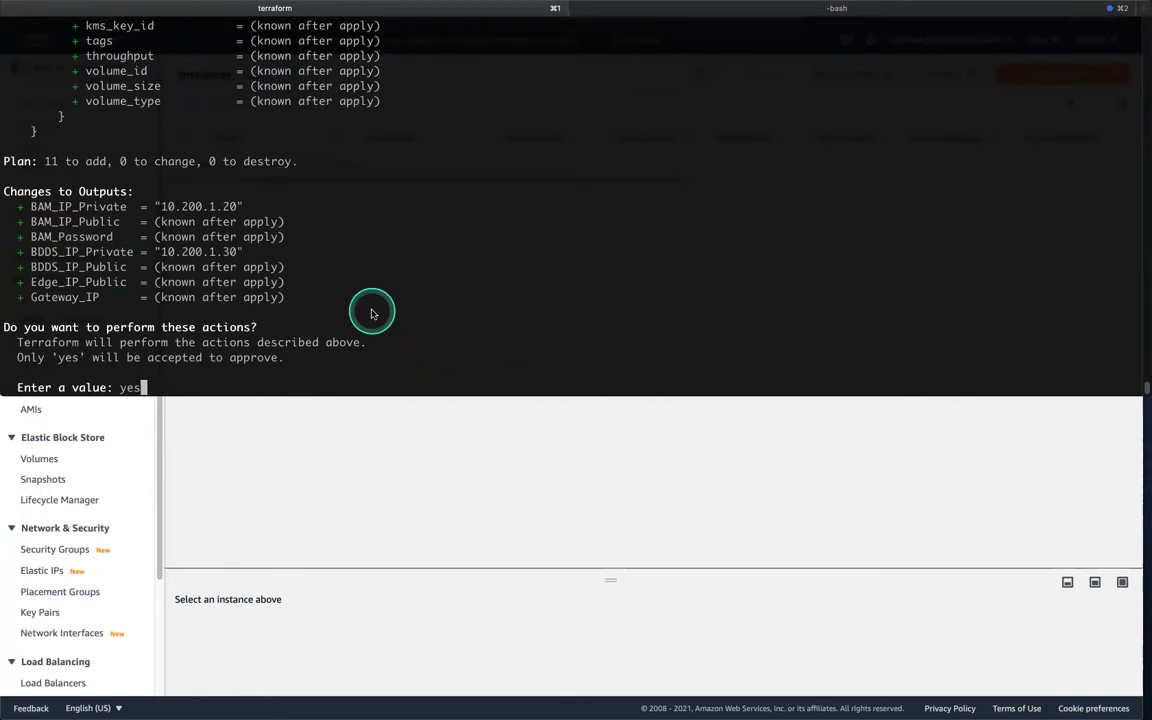
key(Return)
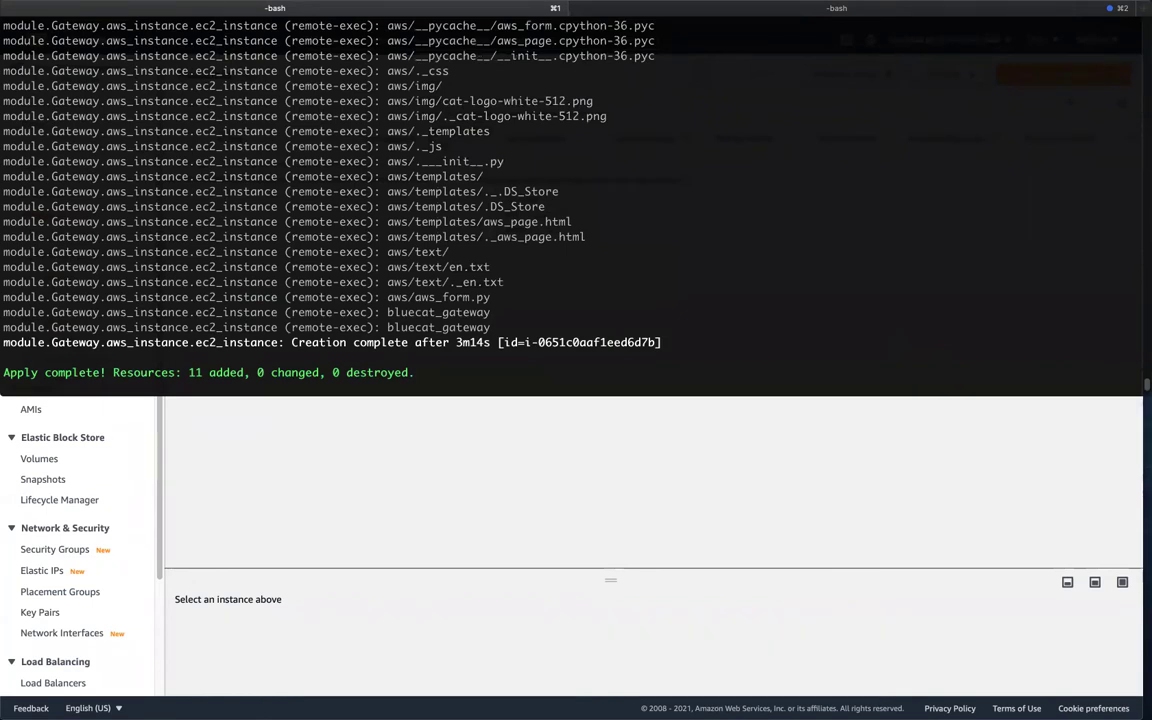
Step: Reload the EC2 console to list the five running instances, then bring forward the BlueCat browser
key(alt+space)
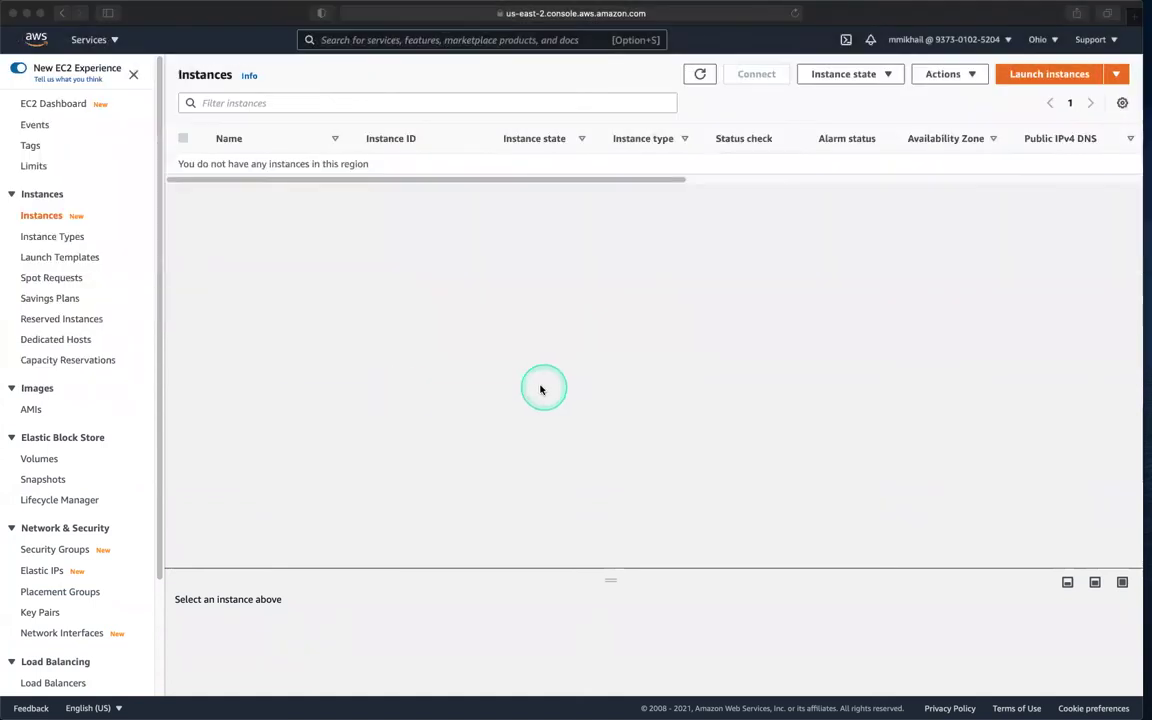
right_click(543, 388)
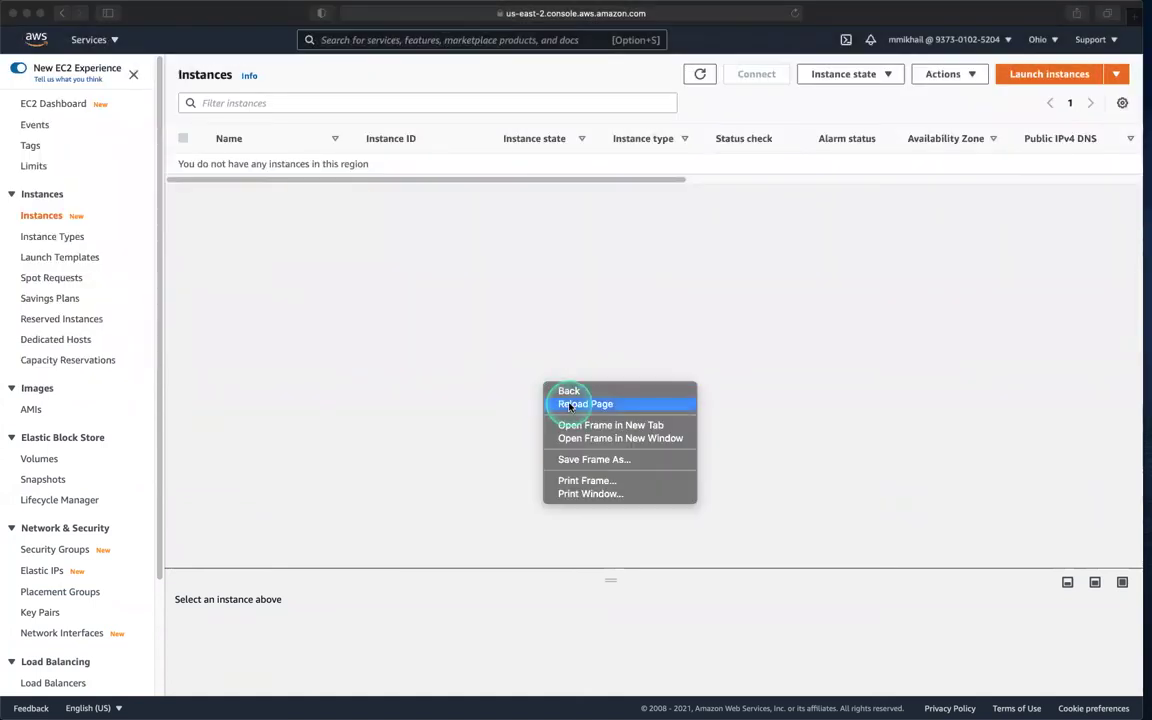
click(568, 401)
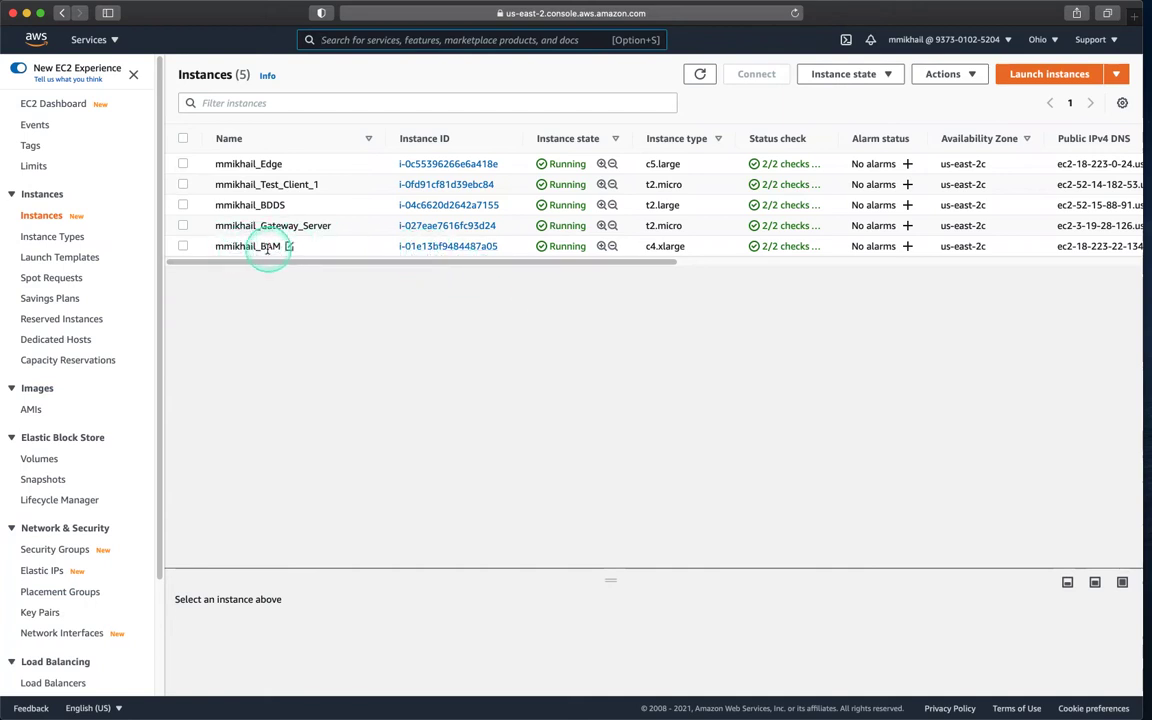
key(ctrl+Left)
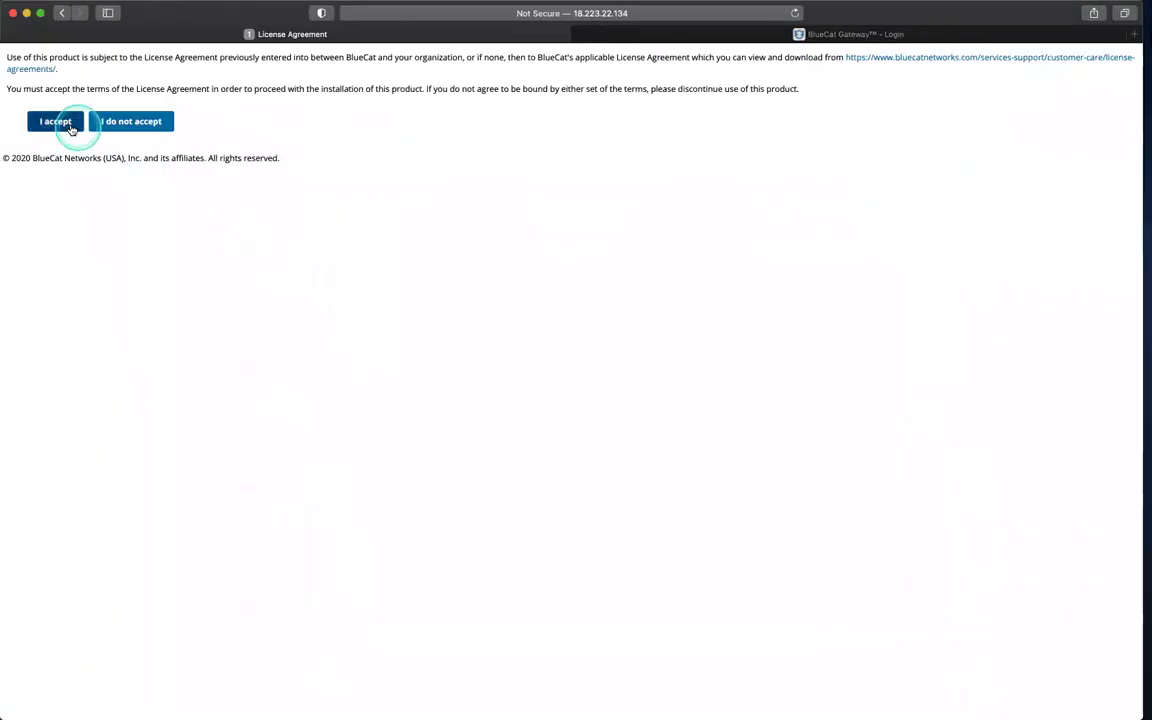
Step: Accept the BlueCat license, log in as admin with the pasted password, and save it
click(56, 122)
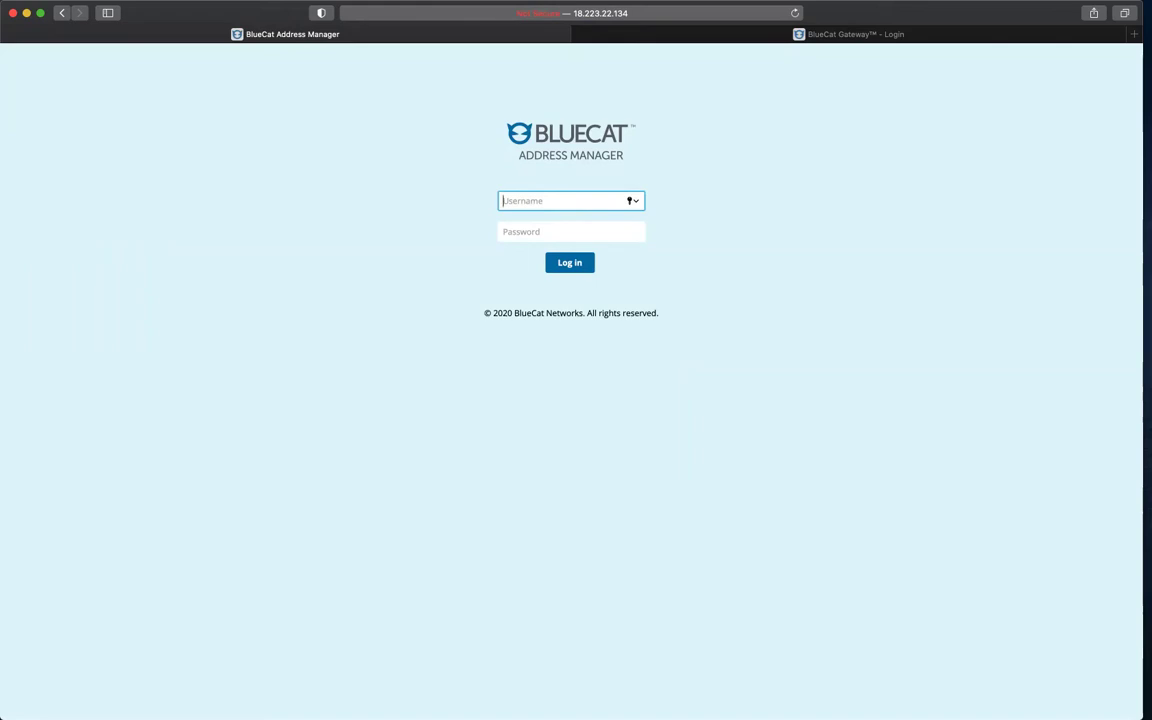
text(admin)
key(super+Tab)
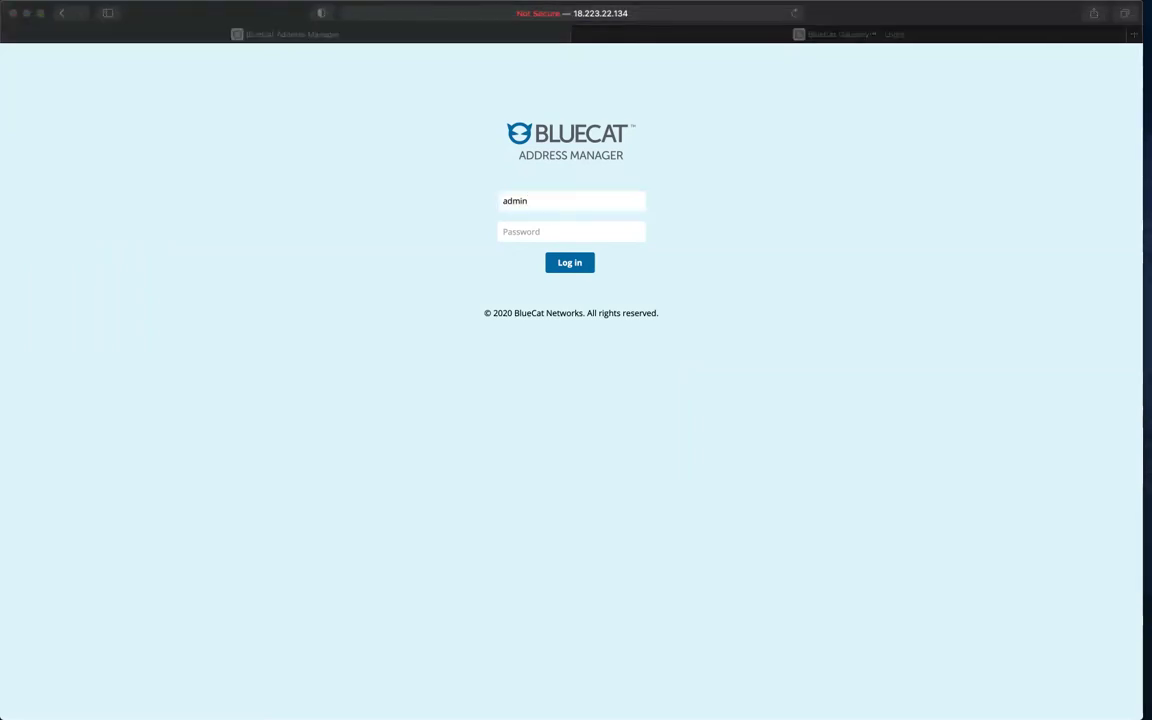
click(576, 231)
key(super+v)
click(567, 263)
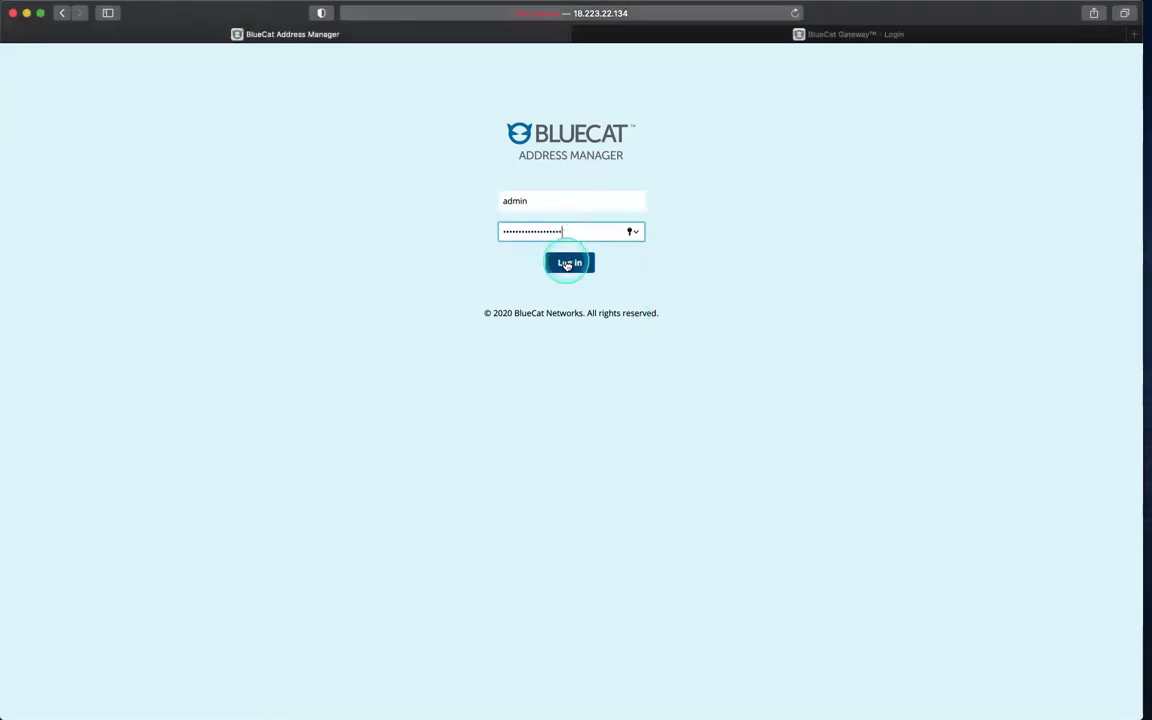
click(703, 112)
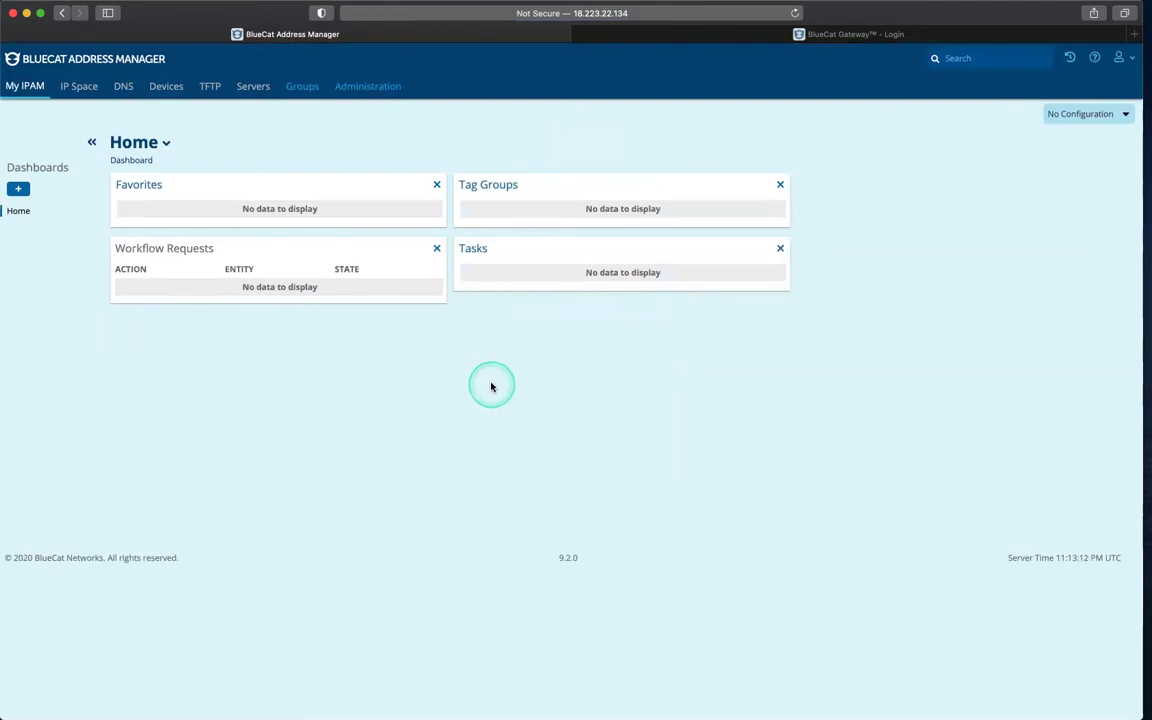
Step: Open the Named User object type under Administration > Object Types > Admin
click(370, 86)
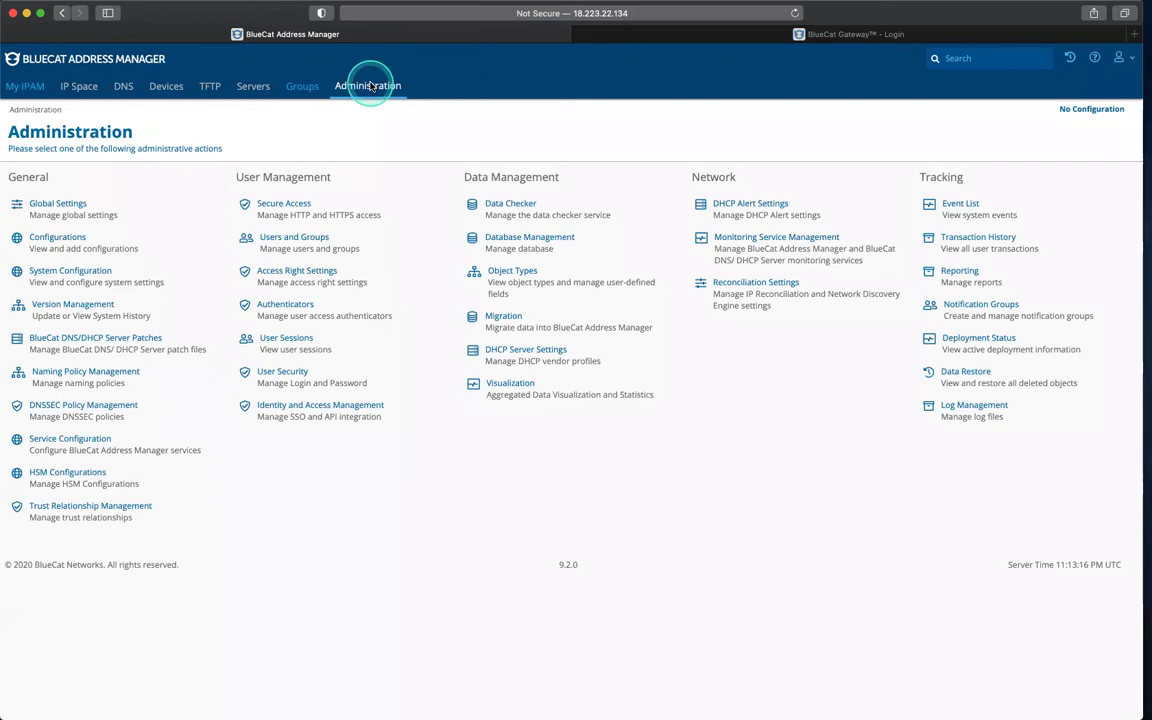
click(507, 273)
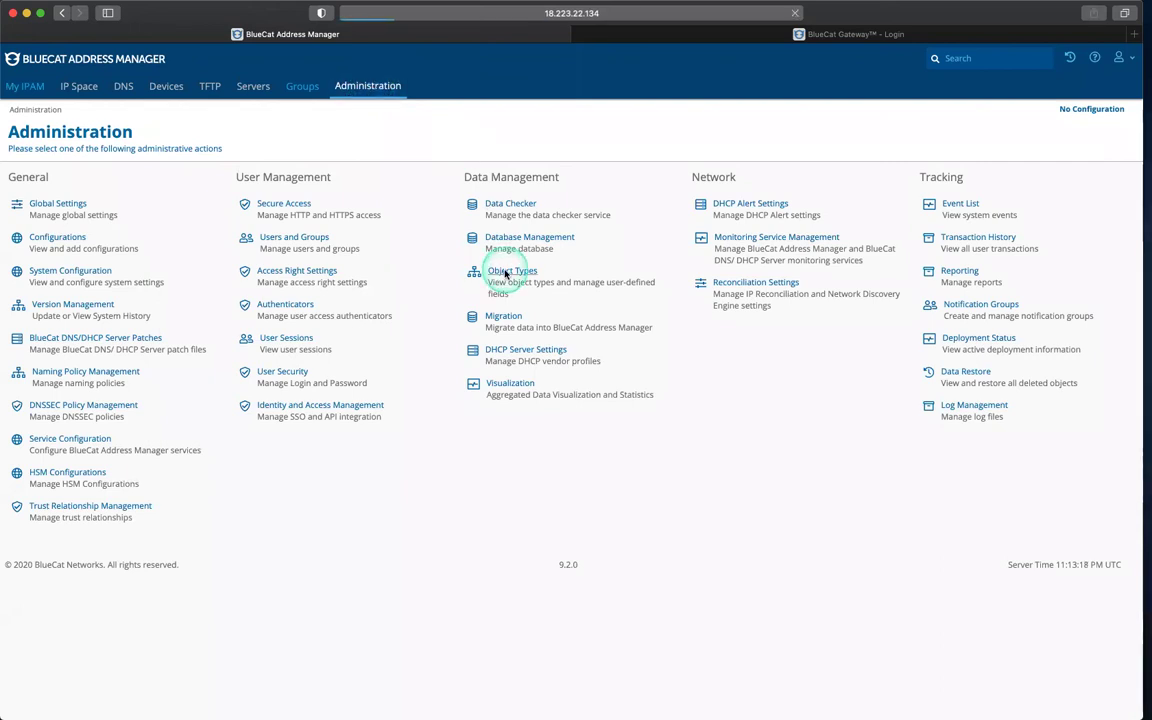
click(28, 283)
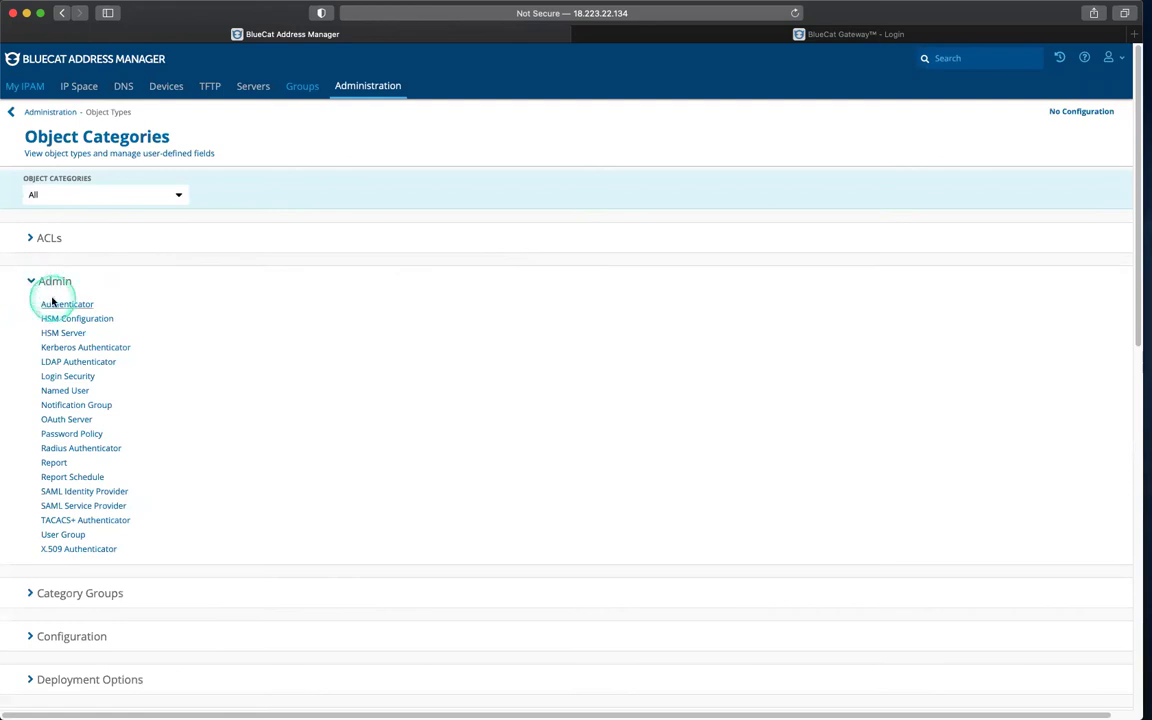
click(60, 391)
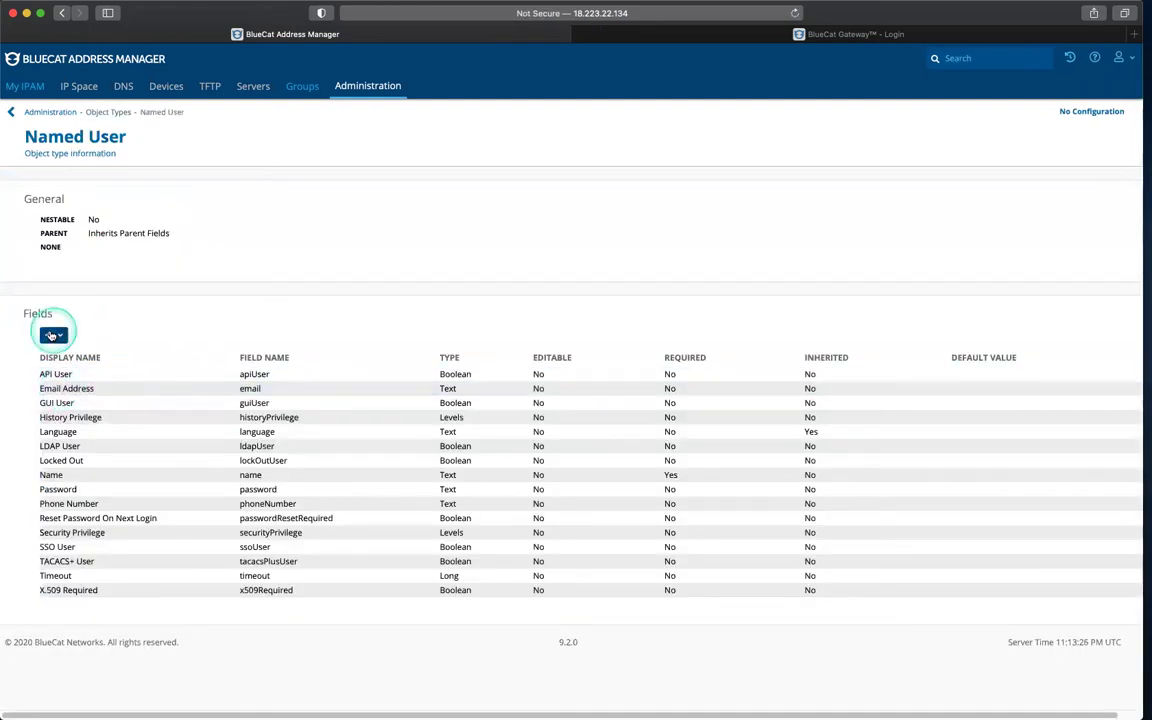
Step: Add an editable Text field BlueCatGateway with display name 'BlueCat Gateway'
click(49, 335)
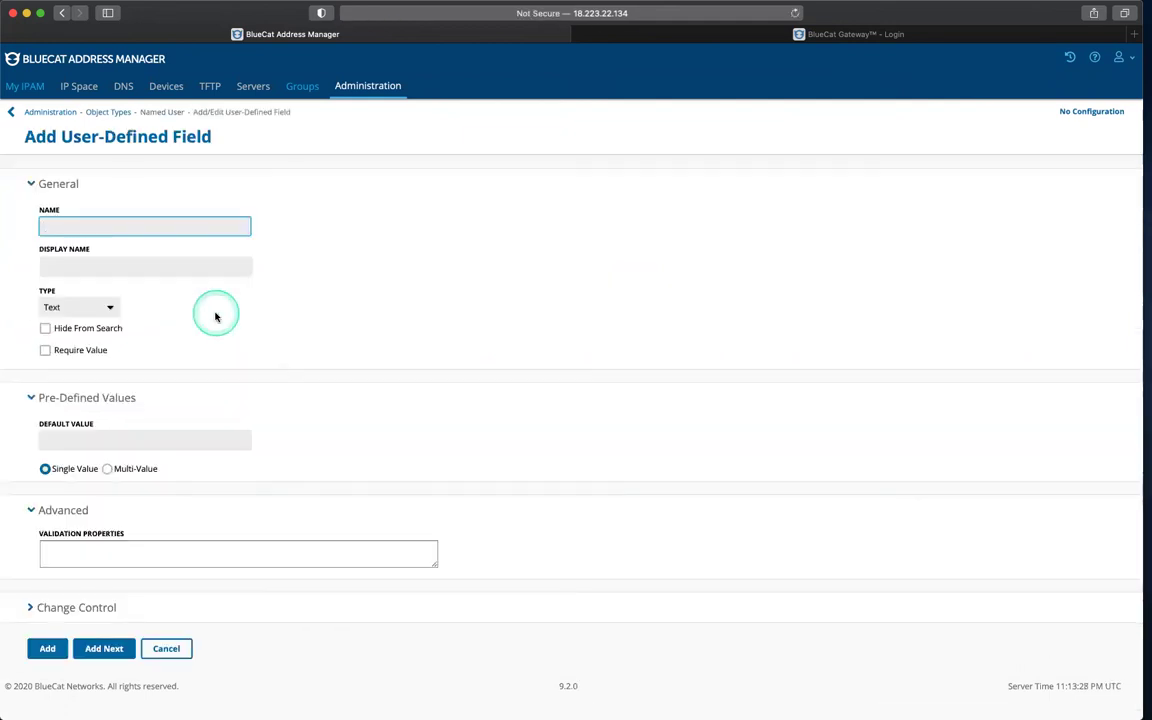
text(B)
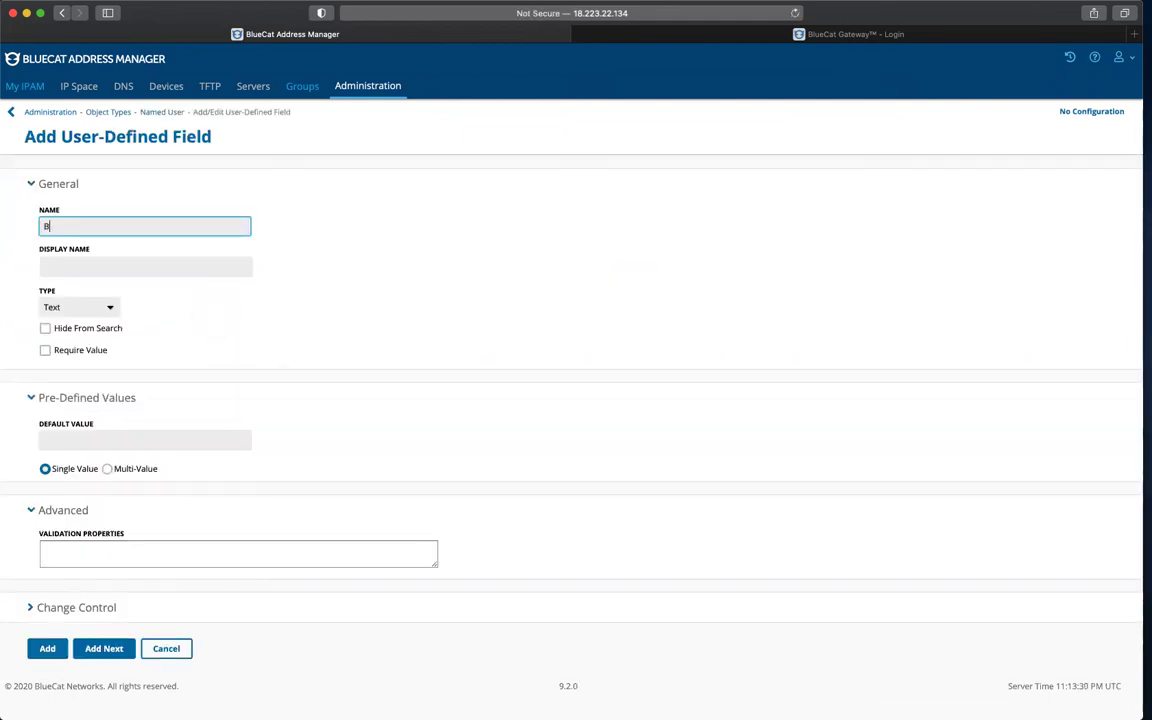
text(luecCat)
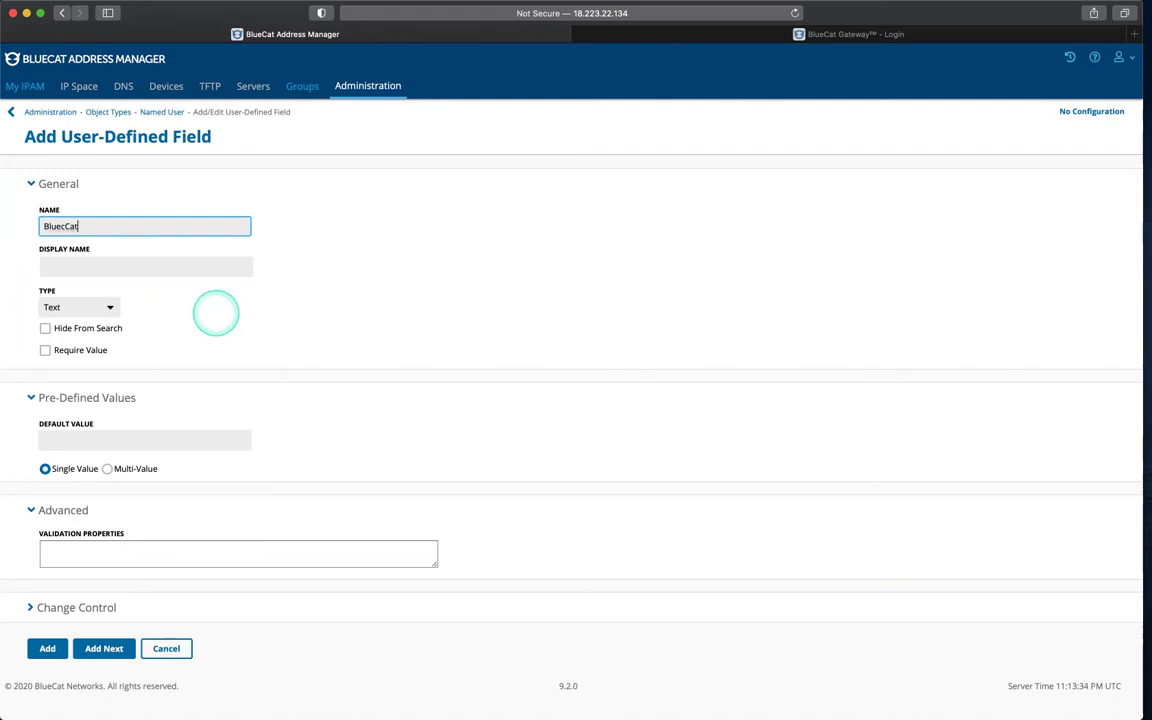
text(Gateway)
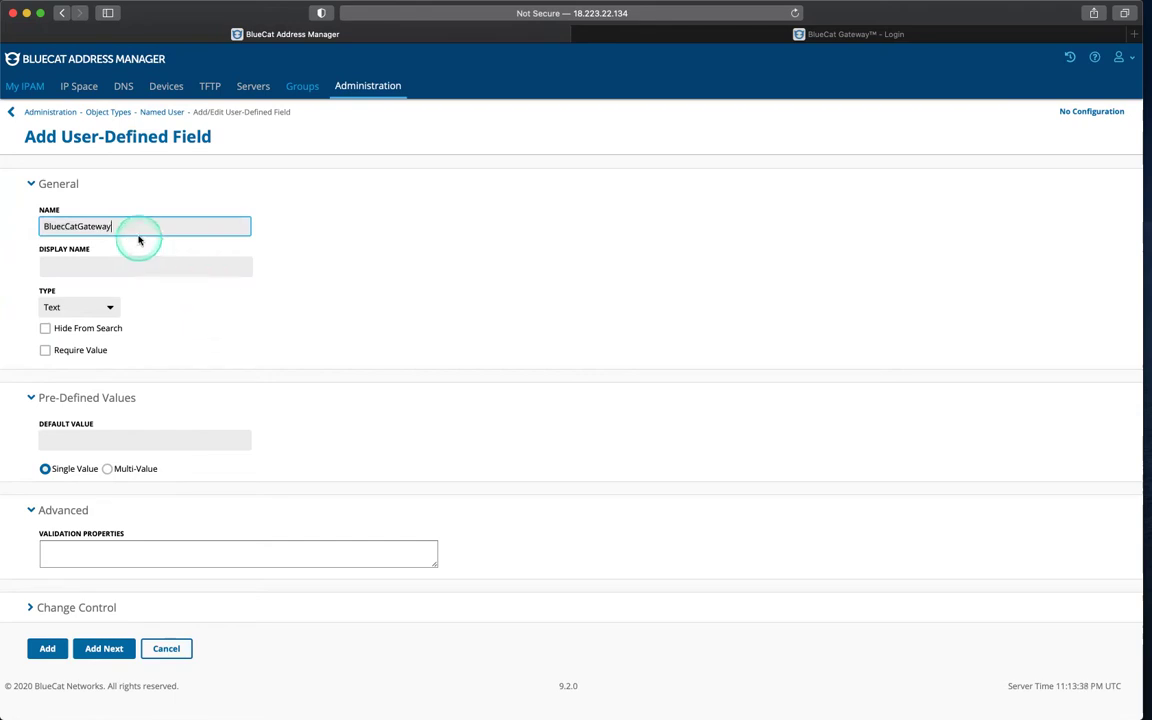
click(63, 226)
key(BackSpace)
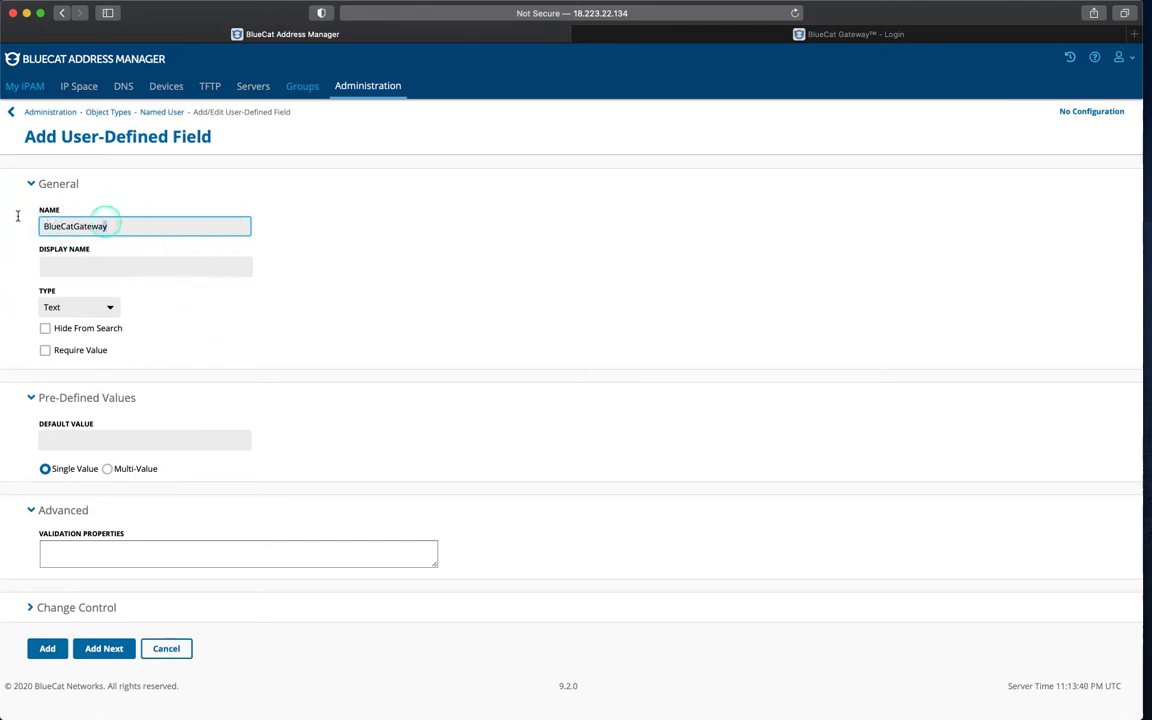
drag(108, 226, 20, 230)
key(super+c)
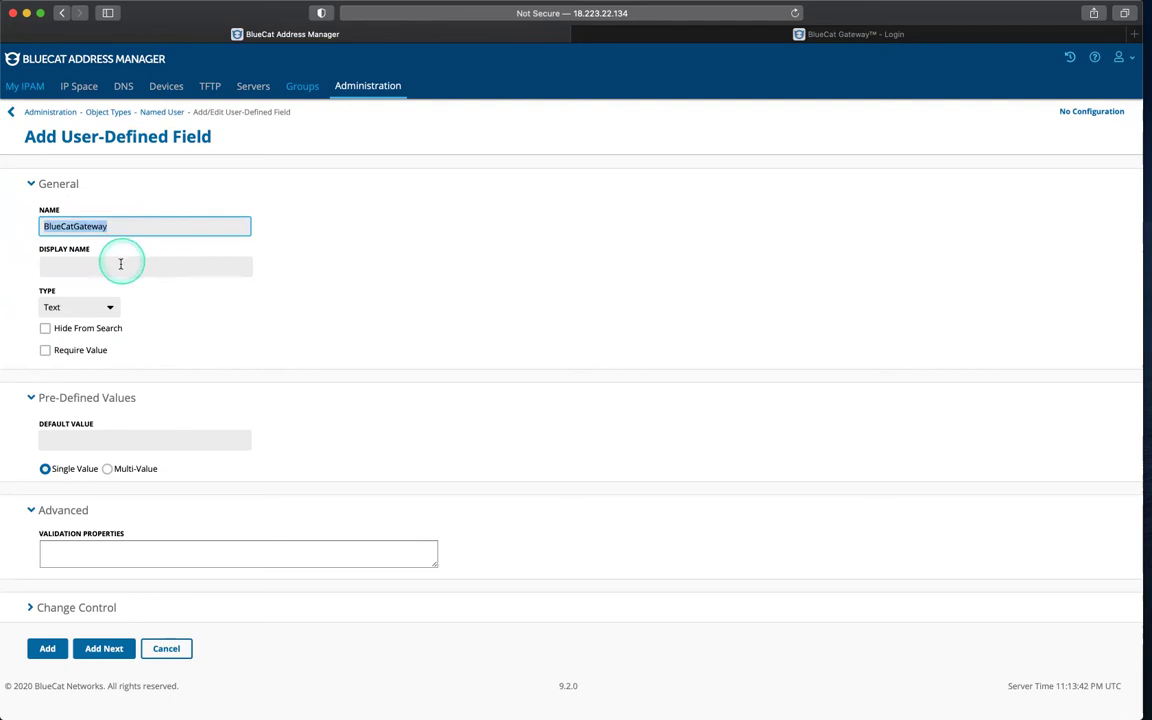
click(121, 265)
key(super+v)
click(75, 267)
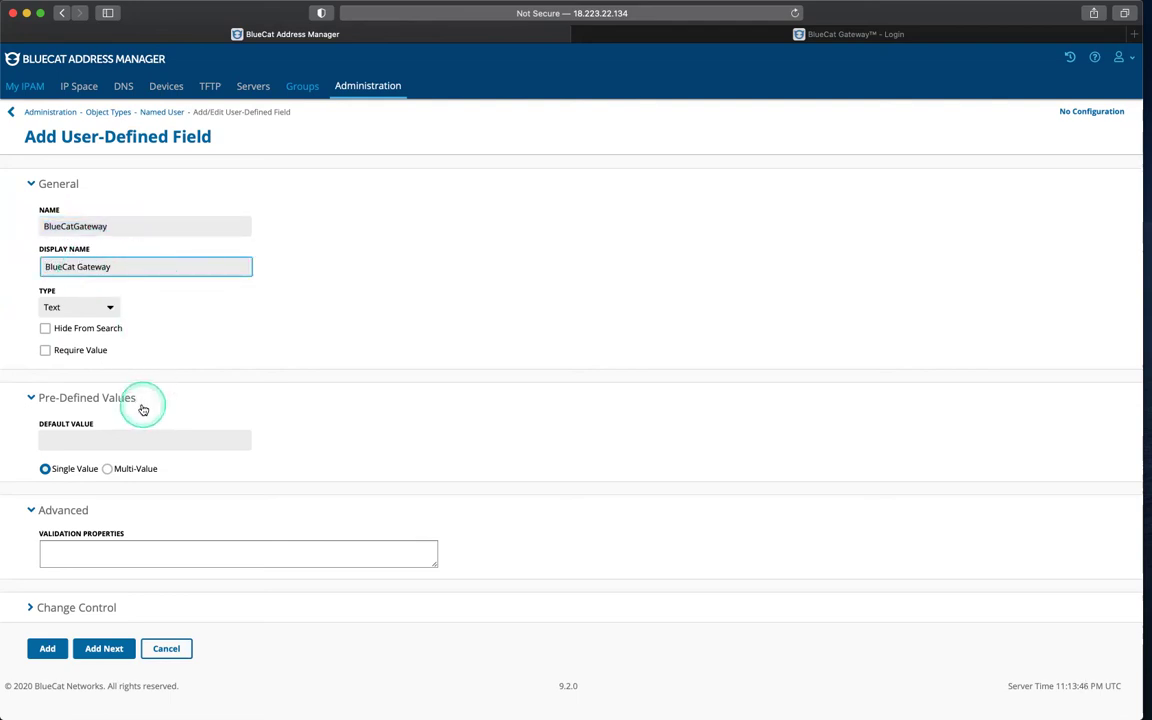
click(47, 648)
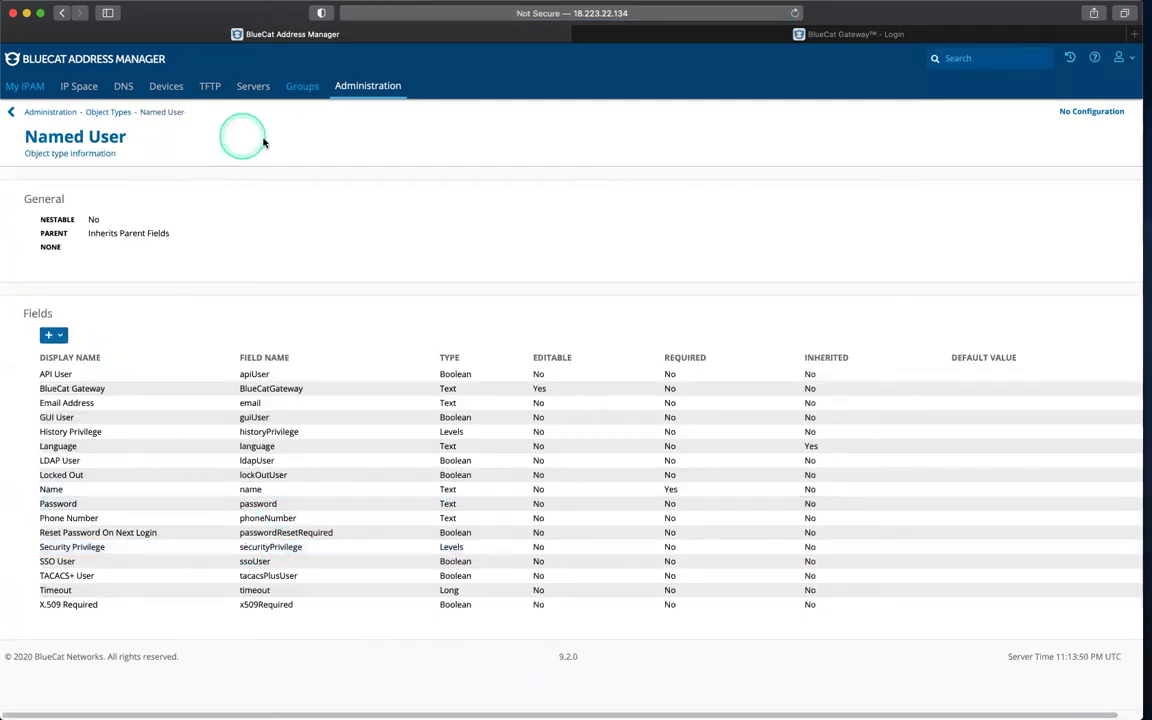
Step: Start a new user in Users and Groups, entering and confirming its password and e-mail address
click(355, 90)
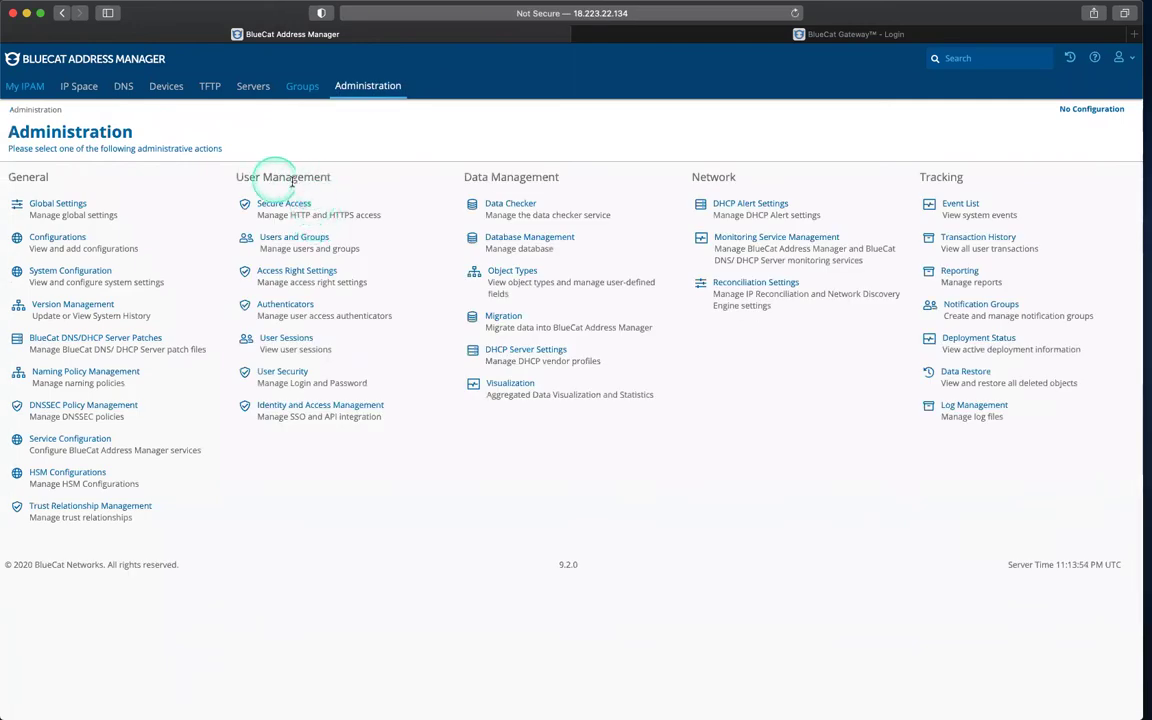
click(293, 242)
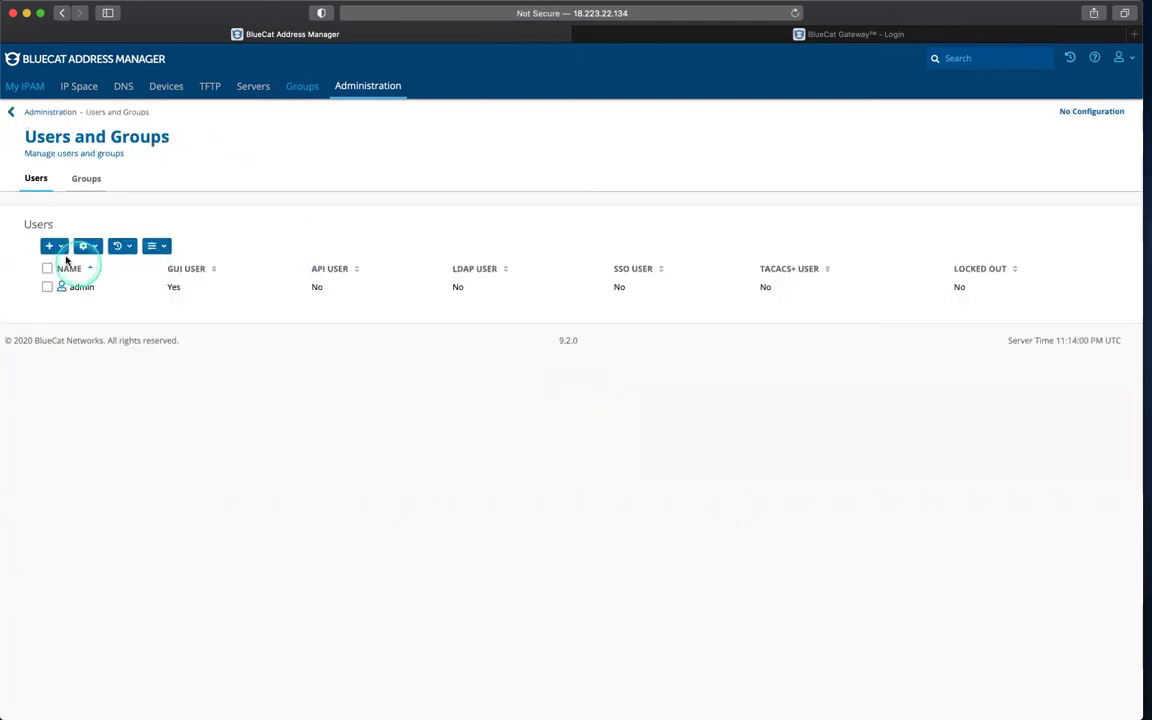
click(47, 247)
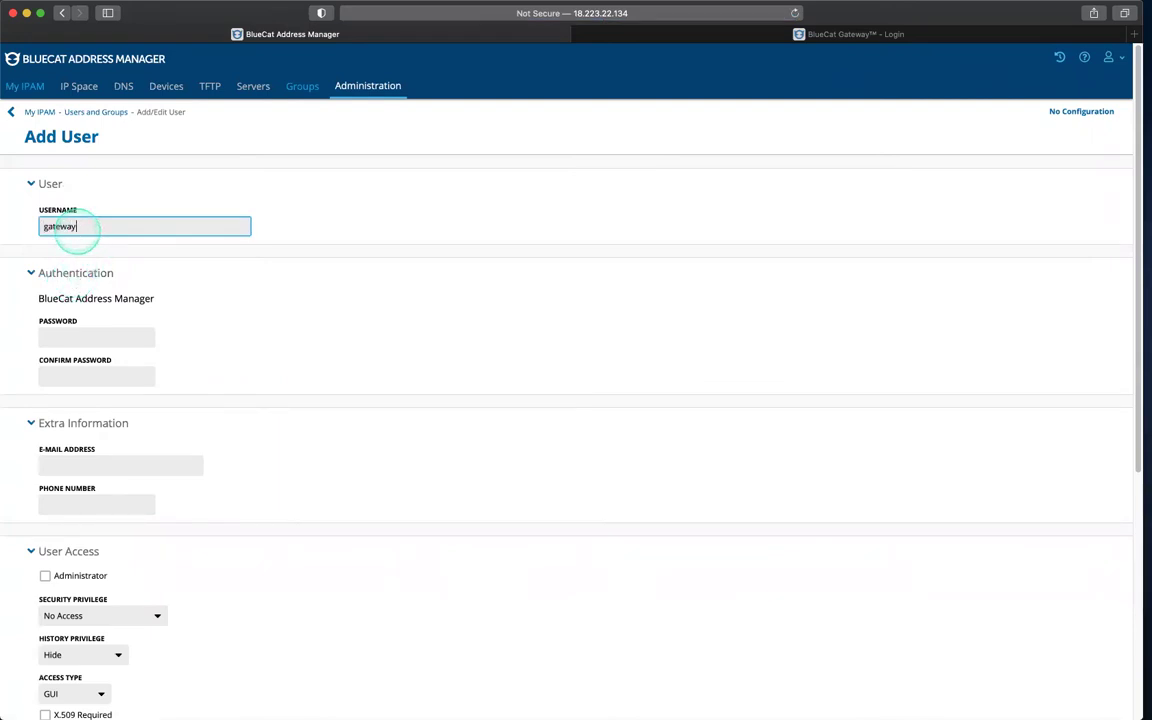
click(100, 338)
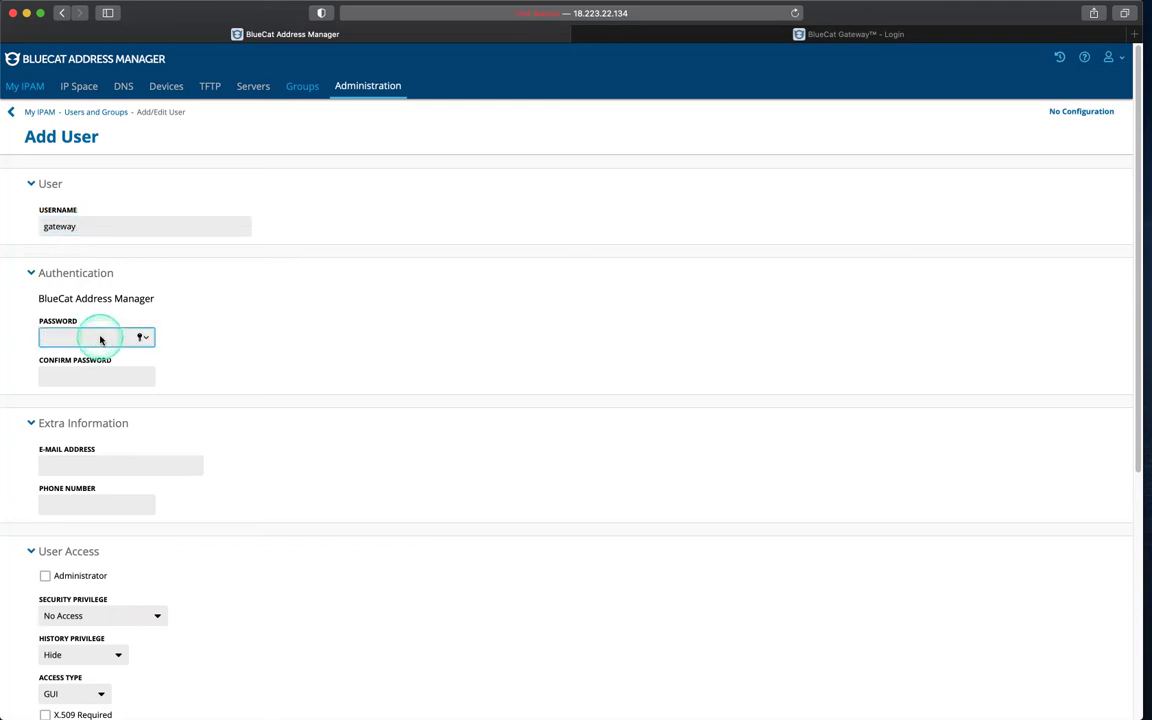
text(•••••••••)
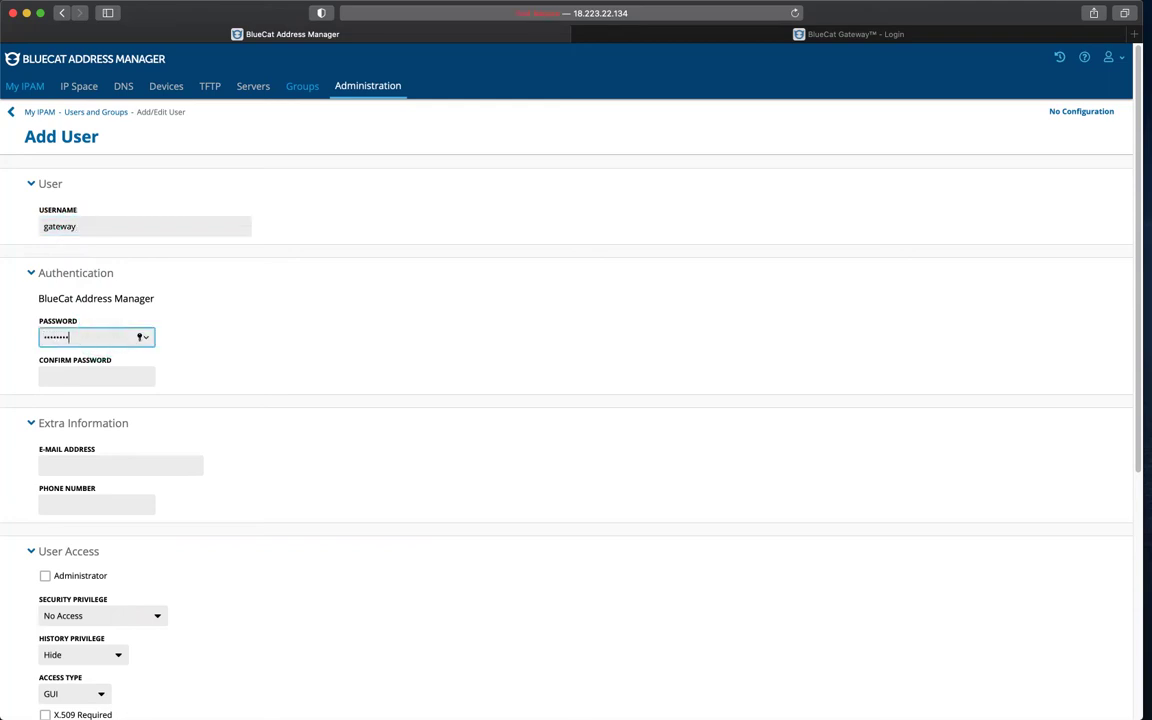
key(Tab)
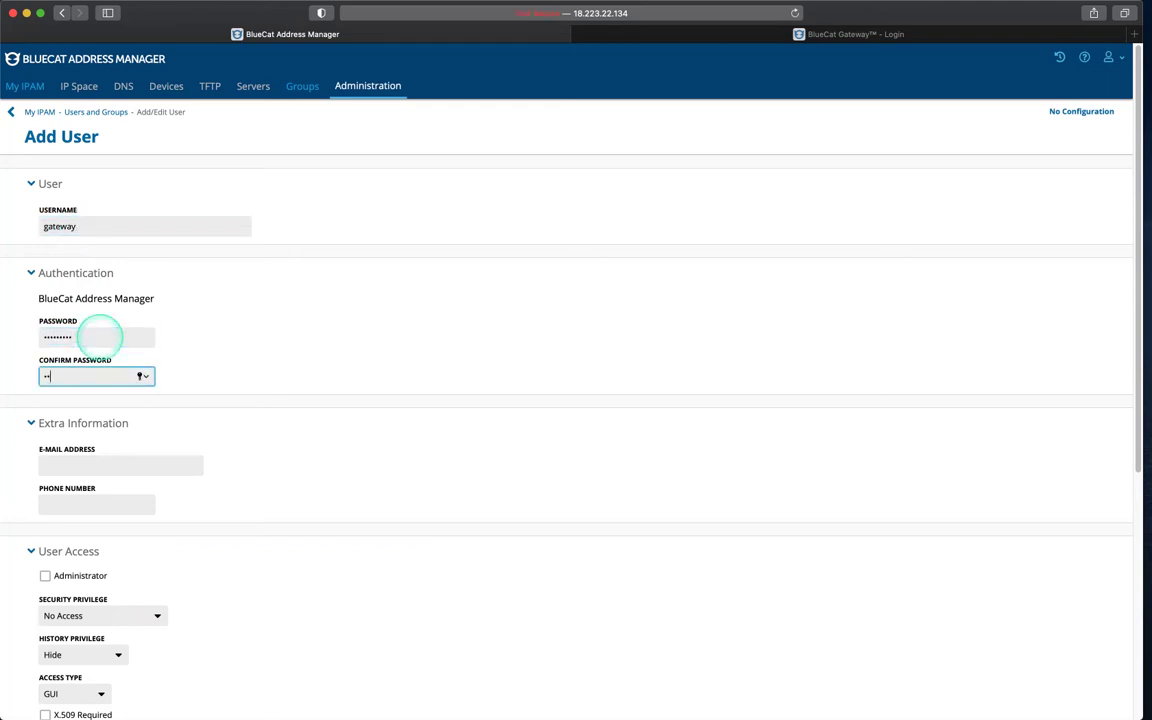
text(•••••••••)
click(131, 463)
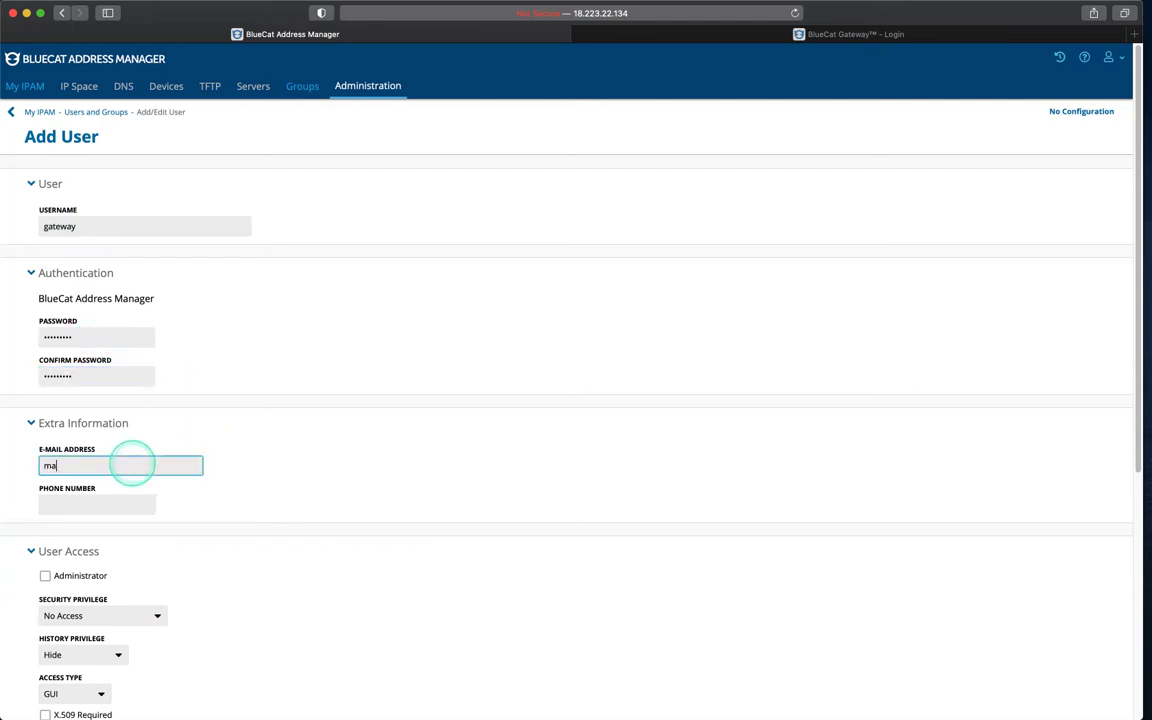
Step: Make the gateway user an administrator with GUI and API access and BlueCat Gateway 'all', then add it
scroll(237, 535, down, 3)
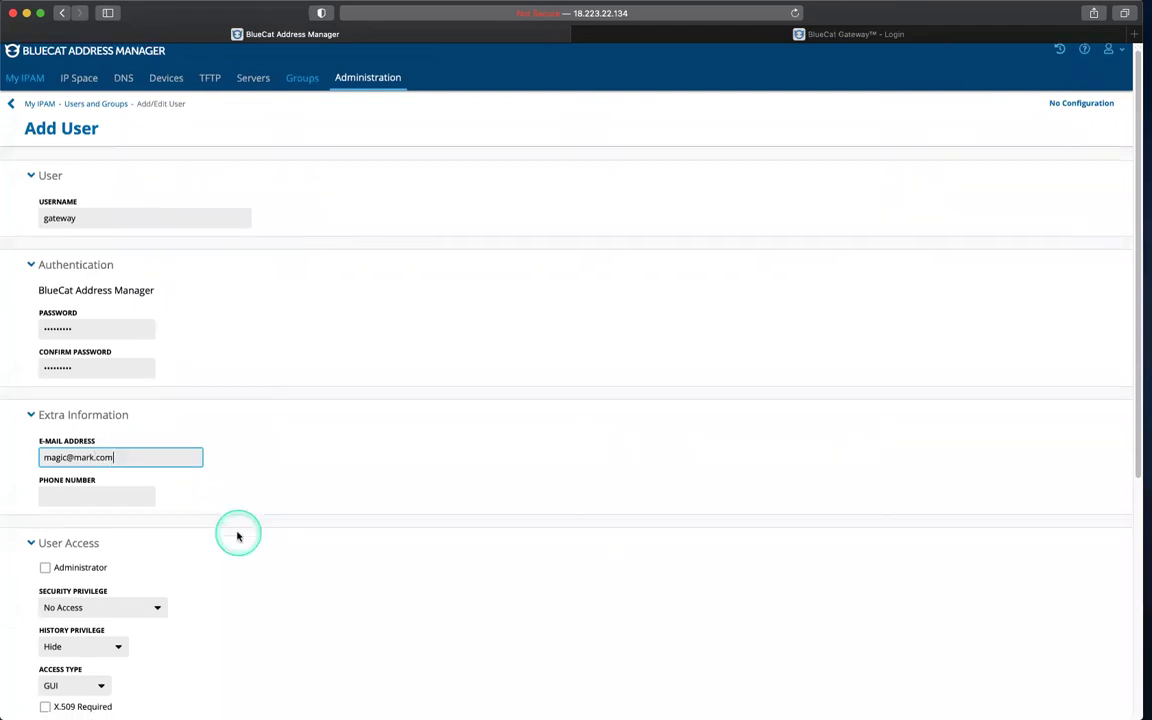
click(37, 454)
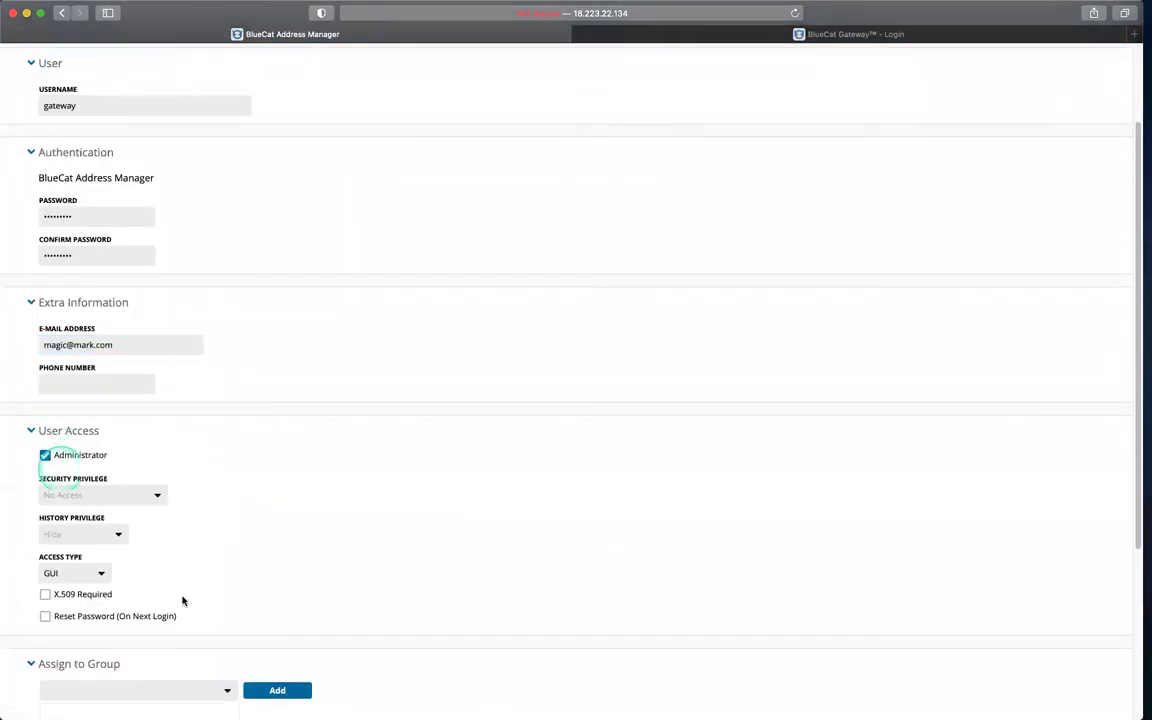
scroll(180, 594, down, 1)
click(101, 538)
key(Down)
key(Down)
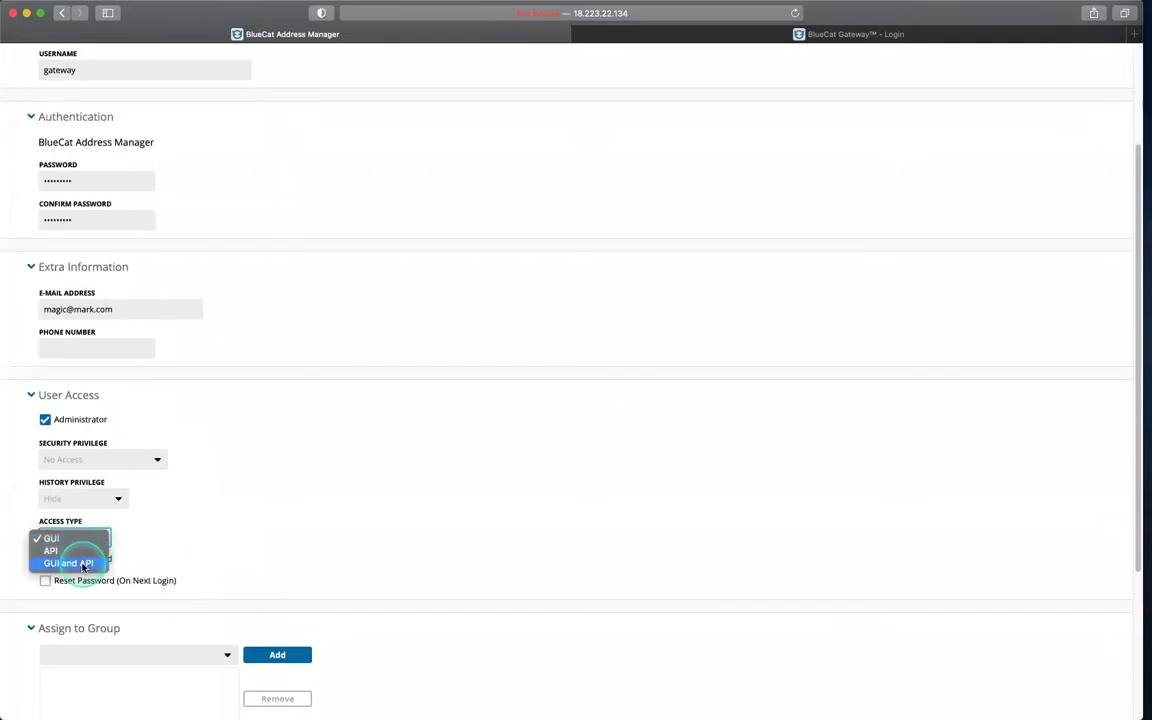
click(278, 547)
scroll(278, 547, down, 5)
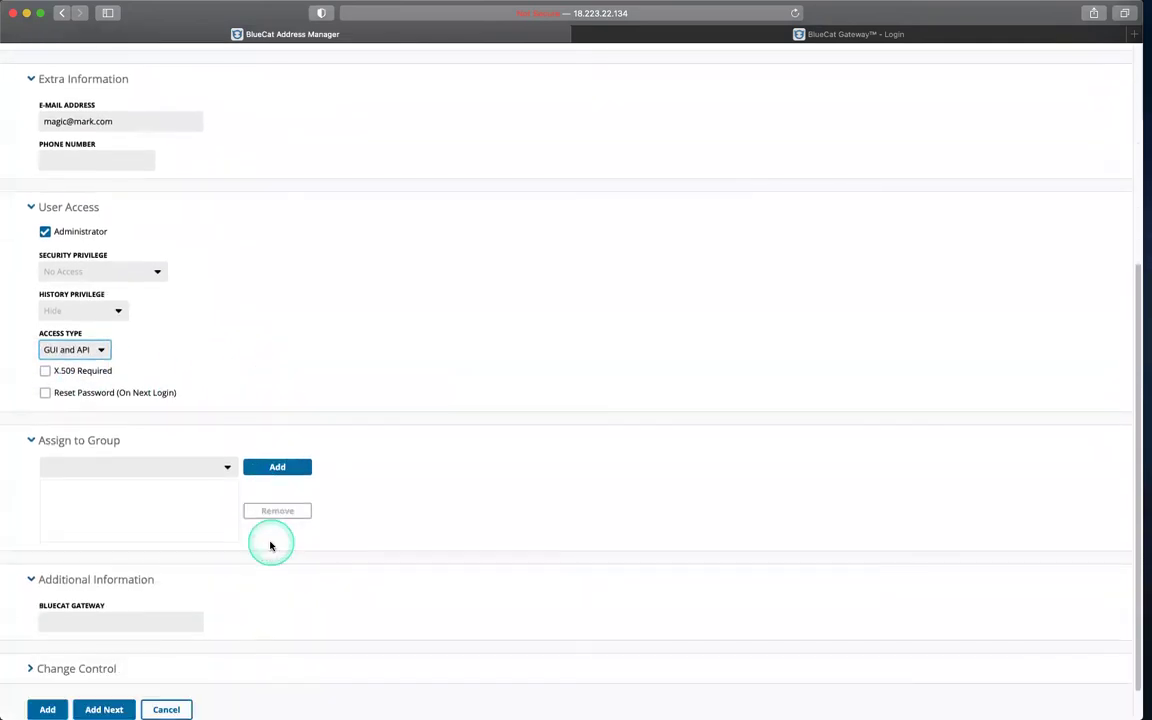
click(120, 613)
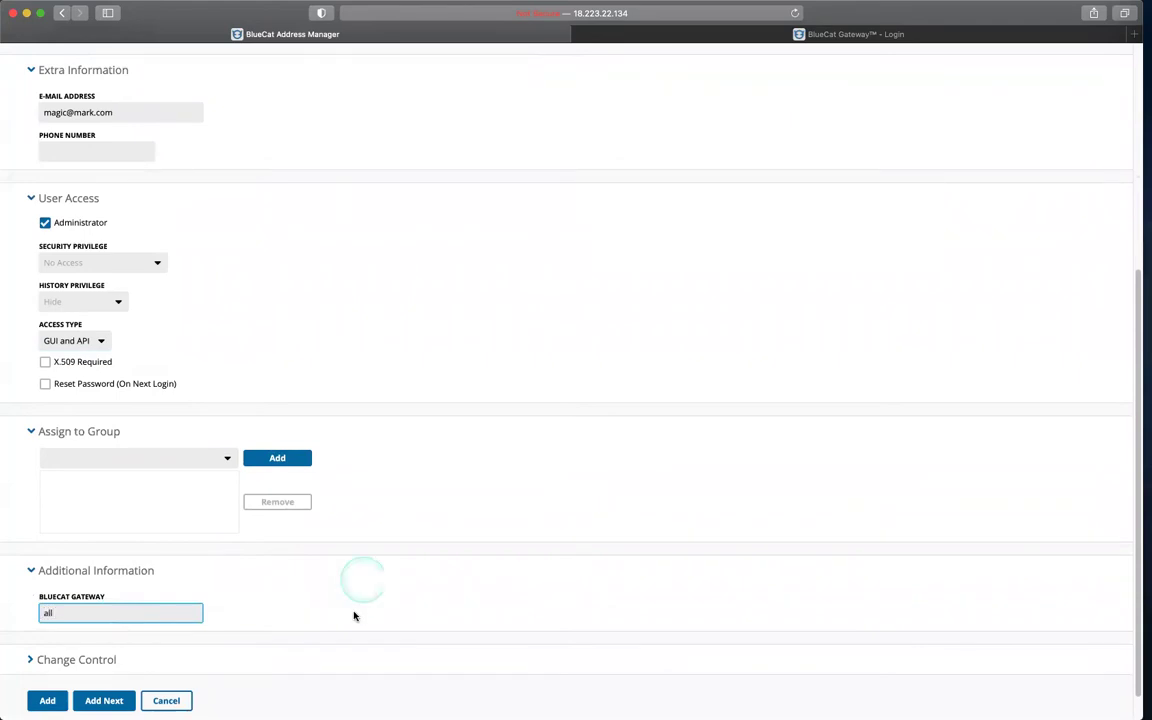
click(47, 700)
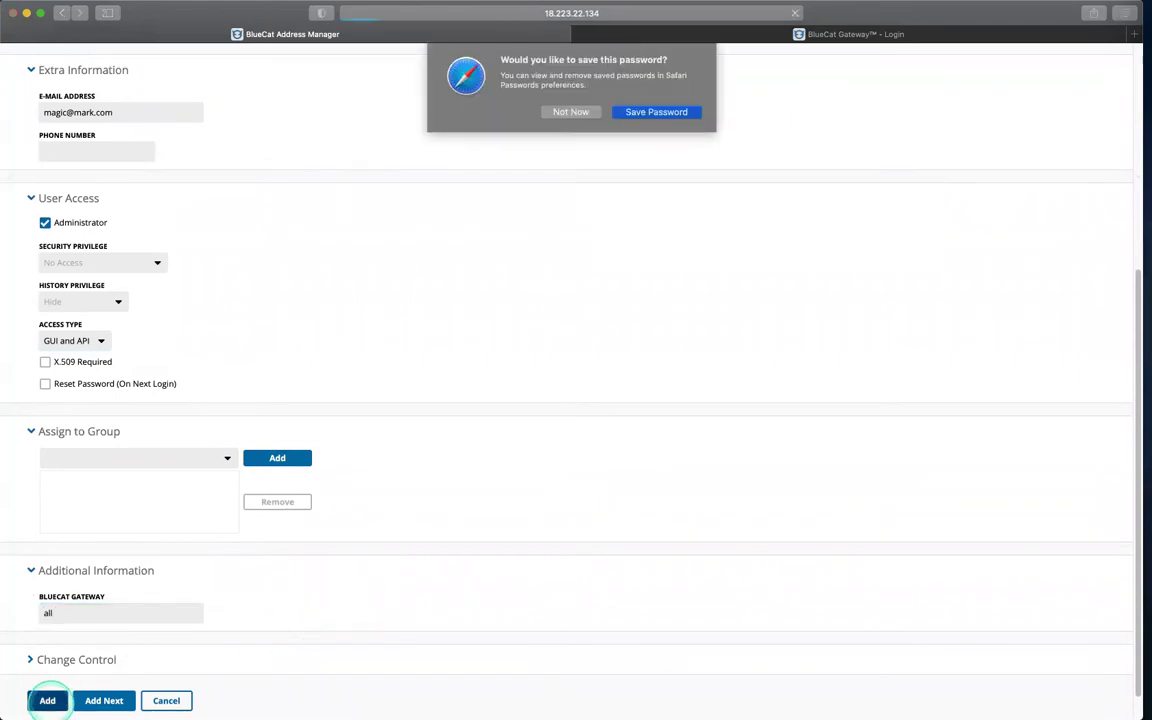
click(630, 111)
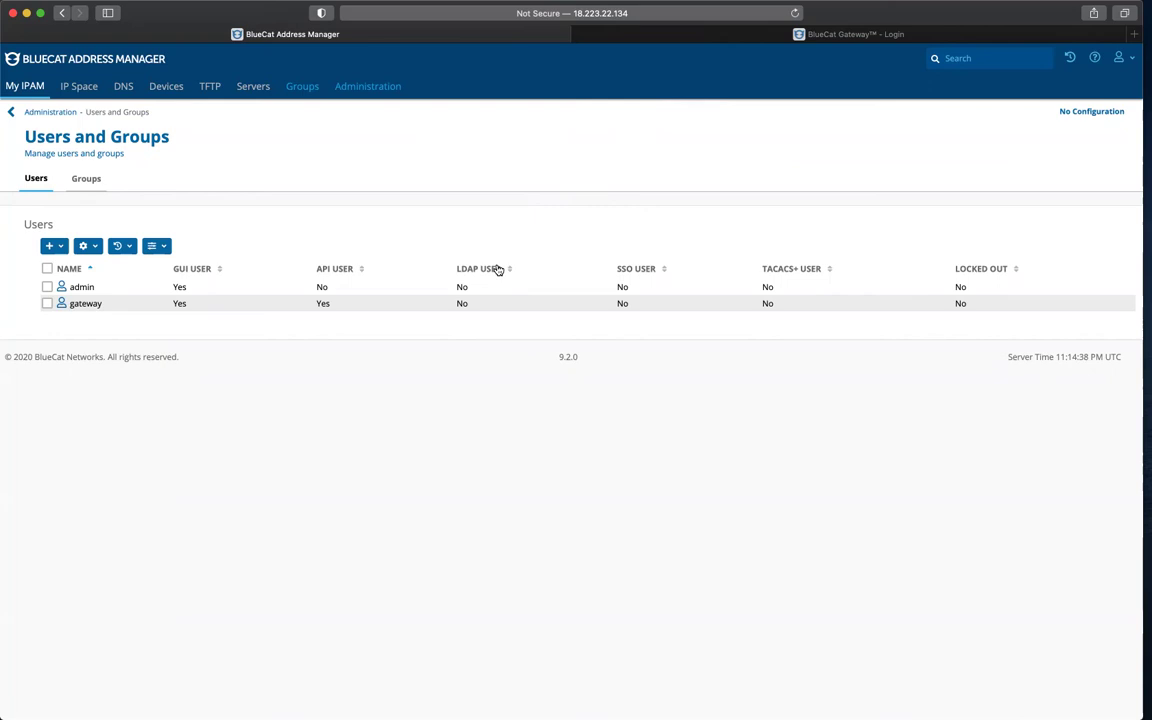
Step: Log in to the BlueCat Gateway tab as the gateway user to reach Available Actions
click(710, 38)
click(571, 316)
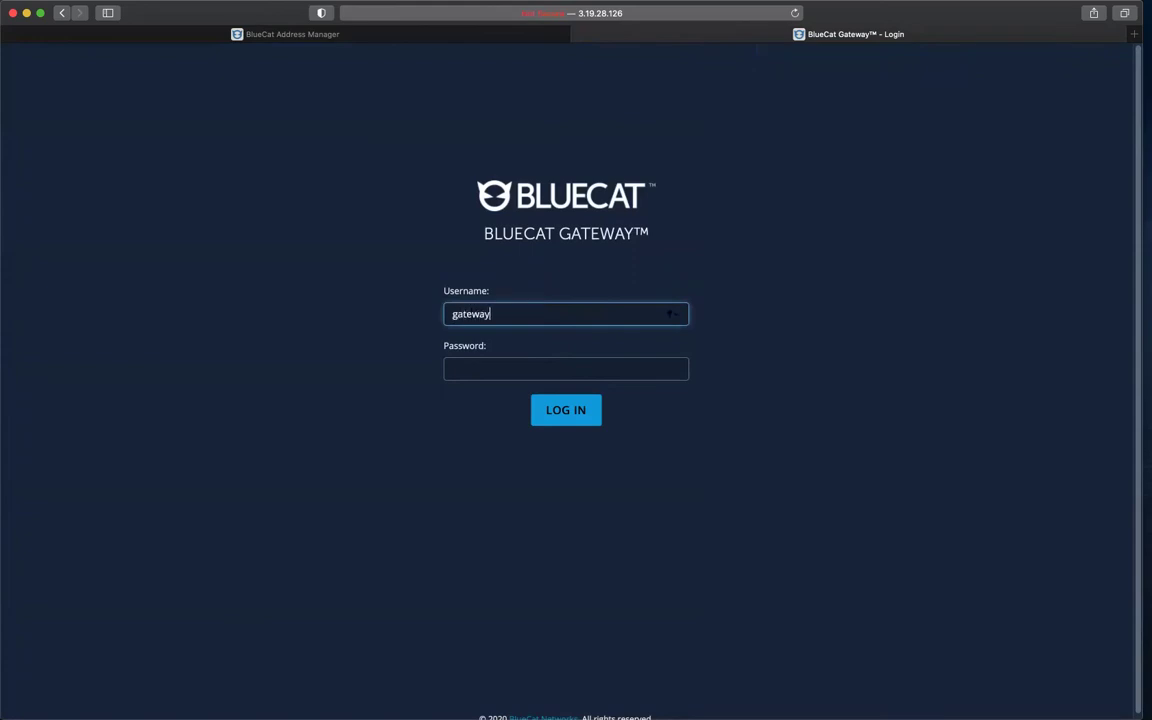
click(566, 369)
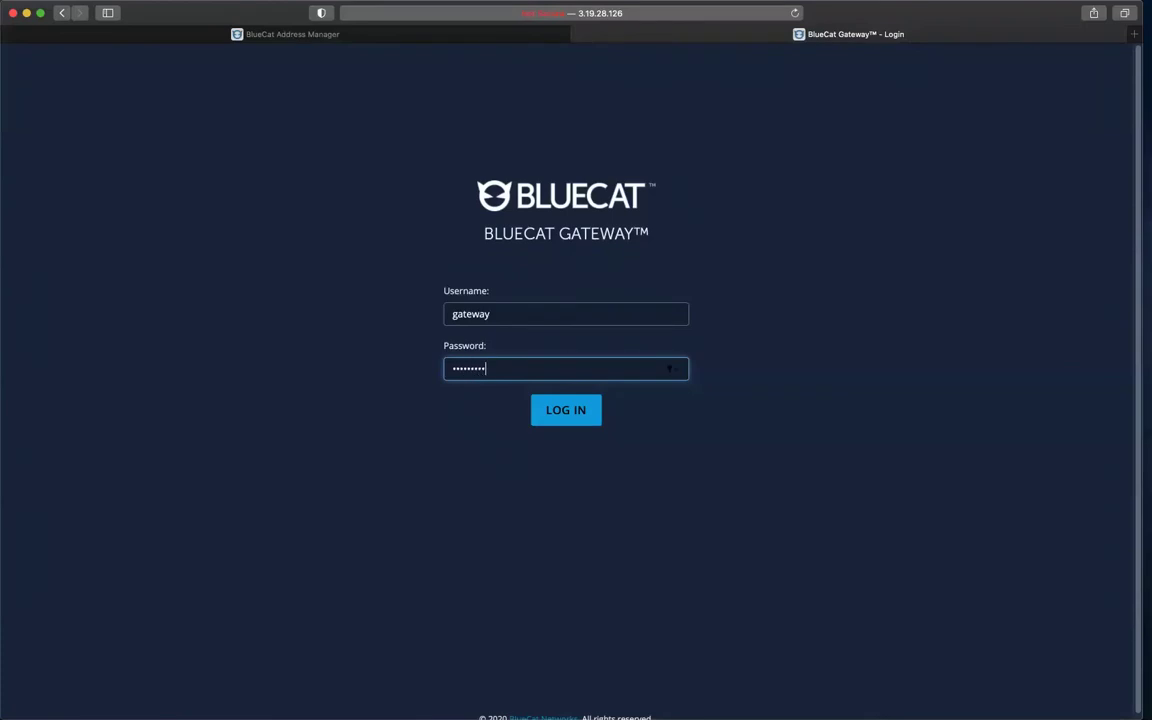
key(Return)
click(740, 114)
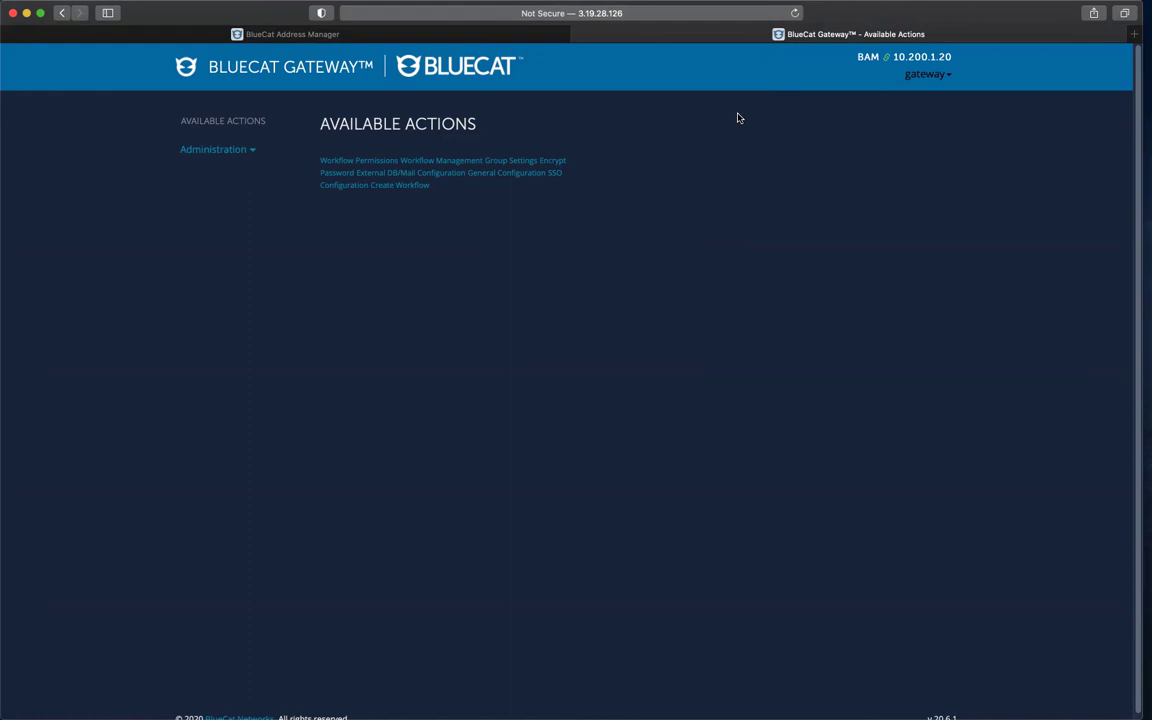
click(738, 118)
click(738, 118)
Step: In Workflow Permissions, grant the cloud_discovery workflow's cloud_discovery_page to group 'all'
click(254, 151)
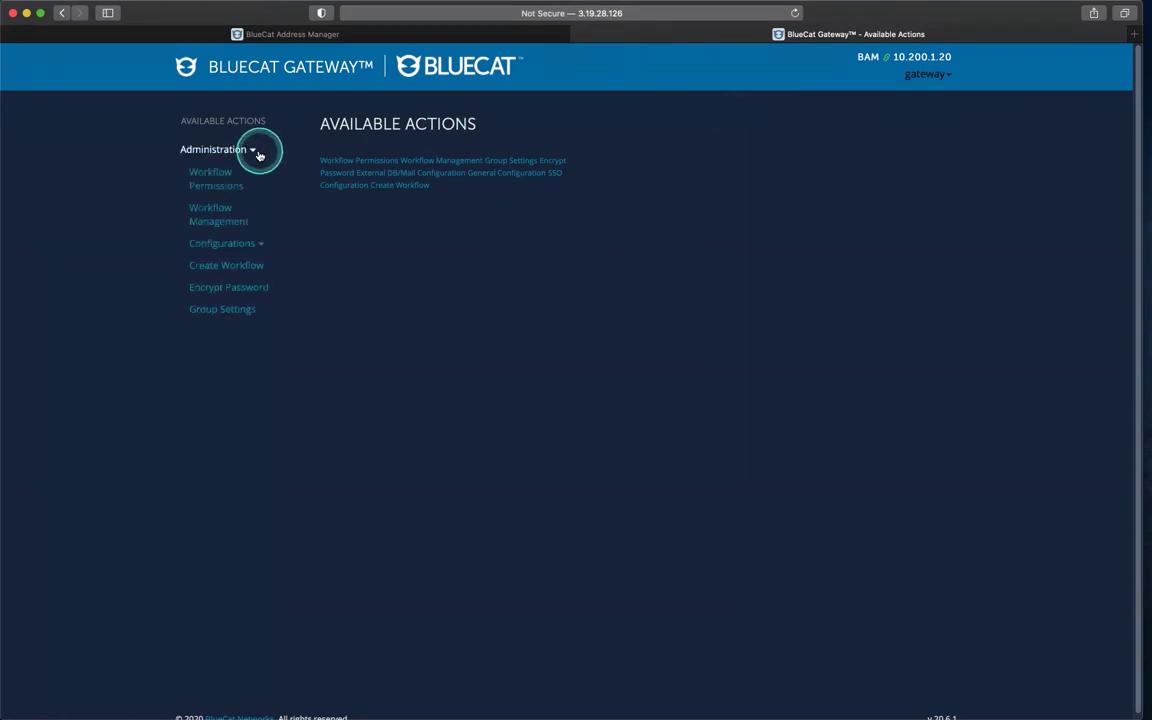
click(228, 176)
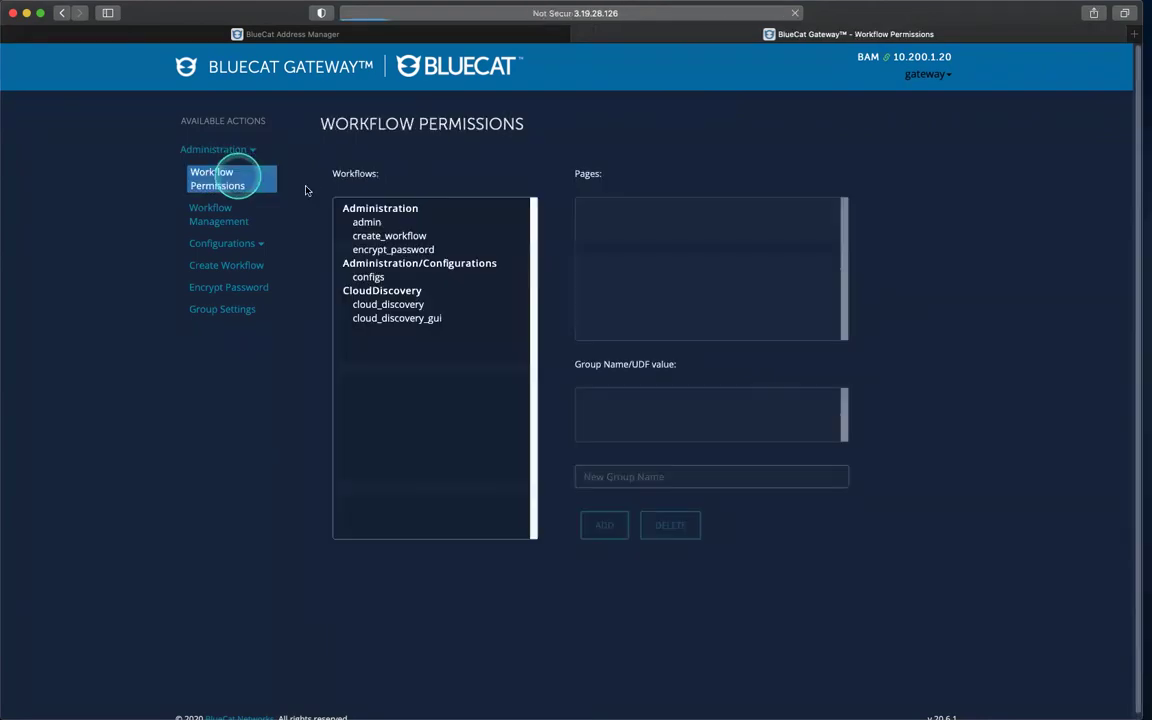
click(415, 306)
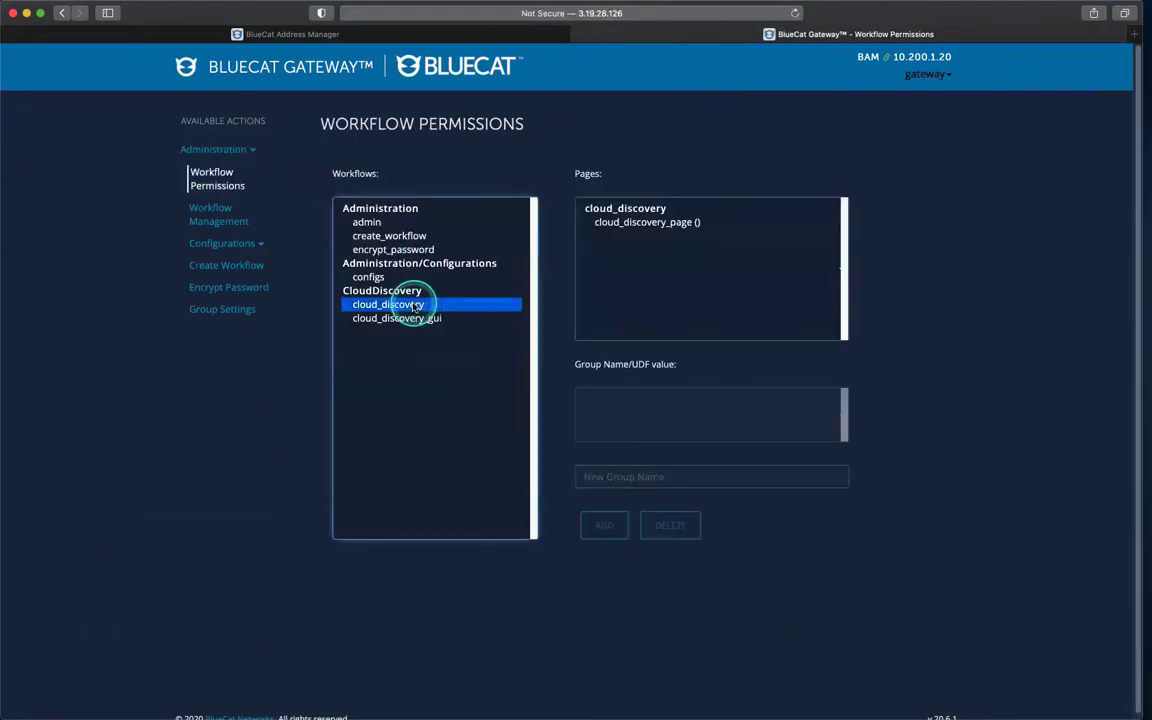
click(645, 223)
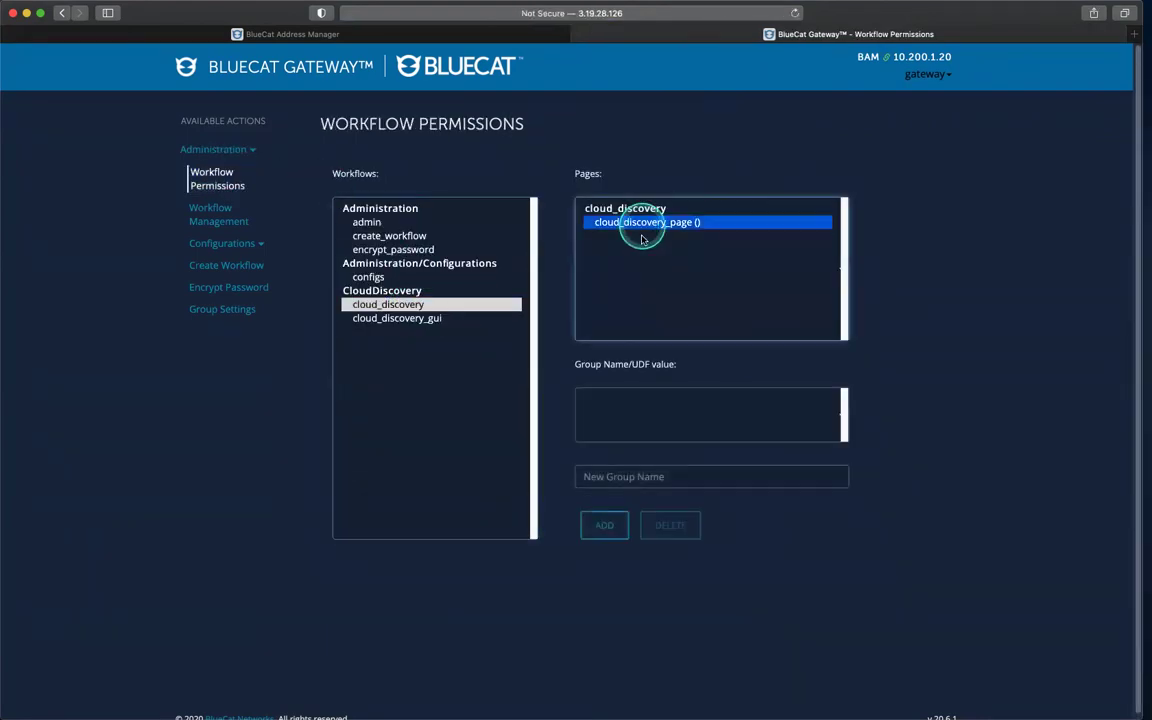
click(621, 470)
click(609, 508)
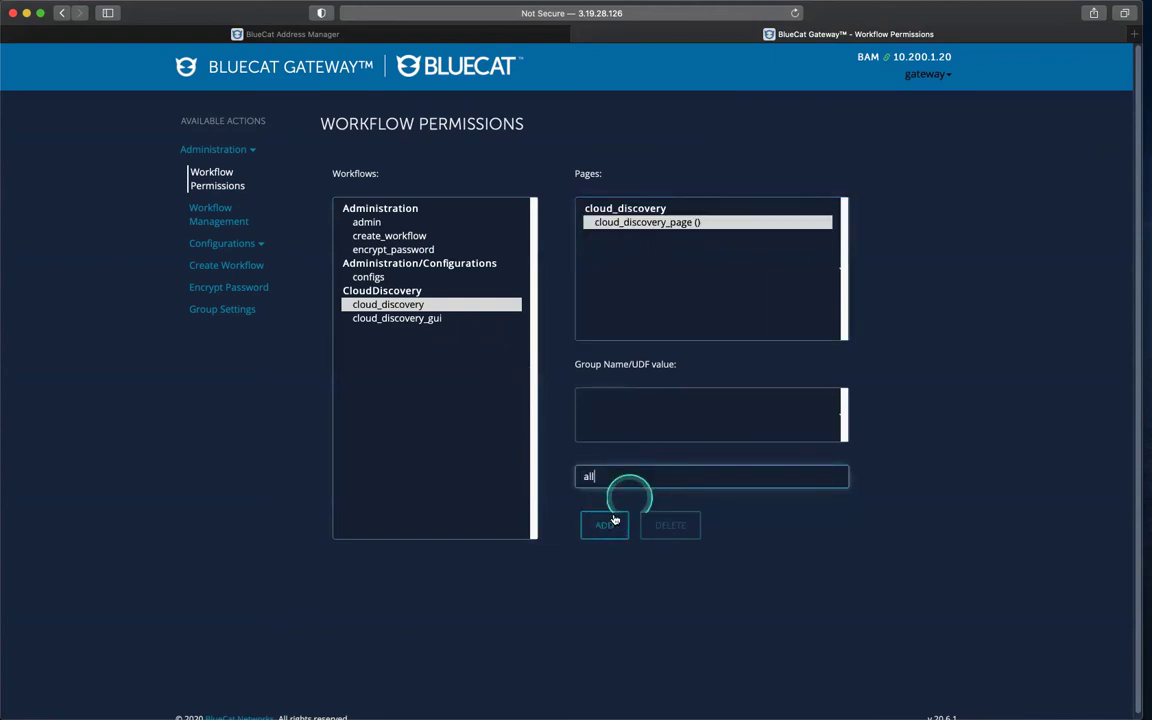
click(608, 522)
Step: Grant the cloud_discovery_gui workflow's page to group 'all' as well
click(392, 318)
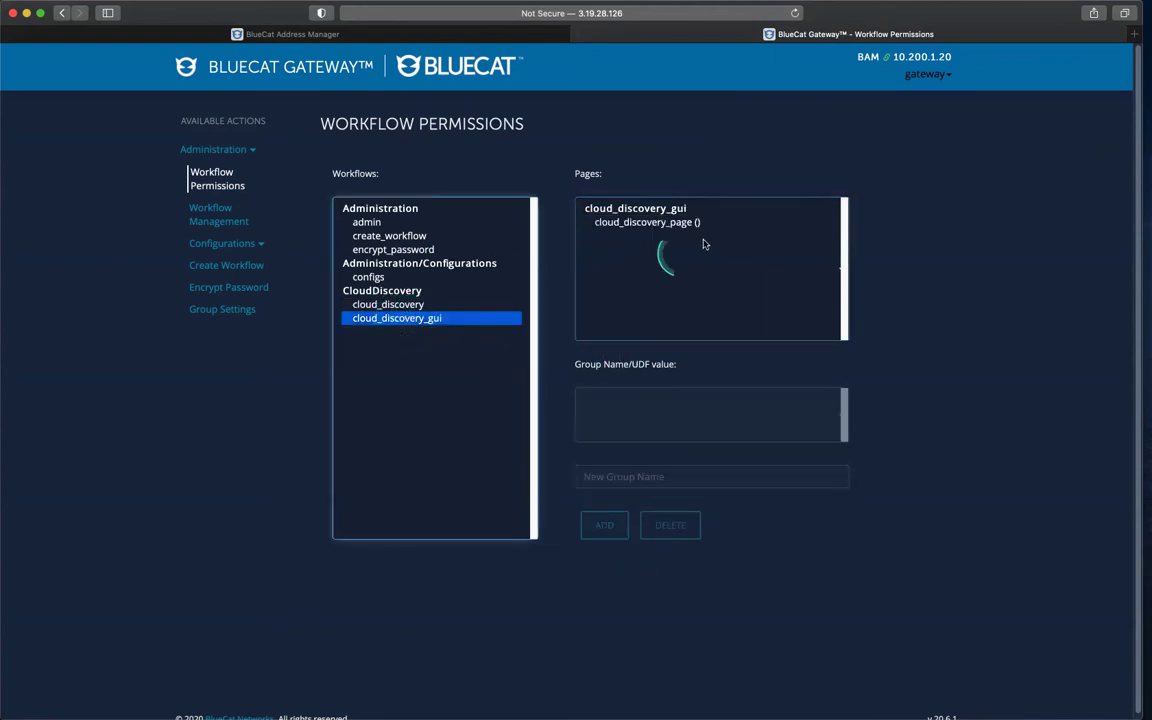
click(677, 223)
click(670, 472)
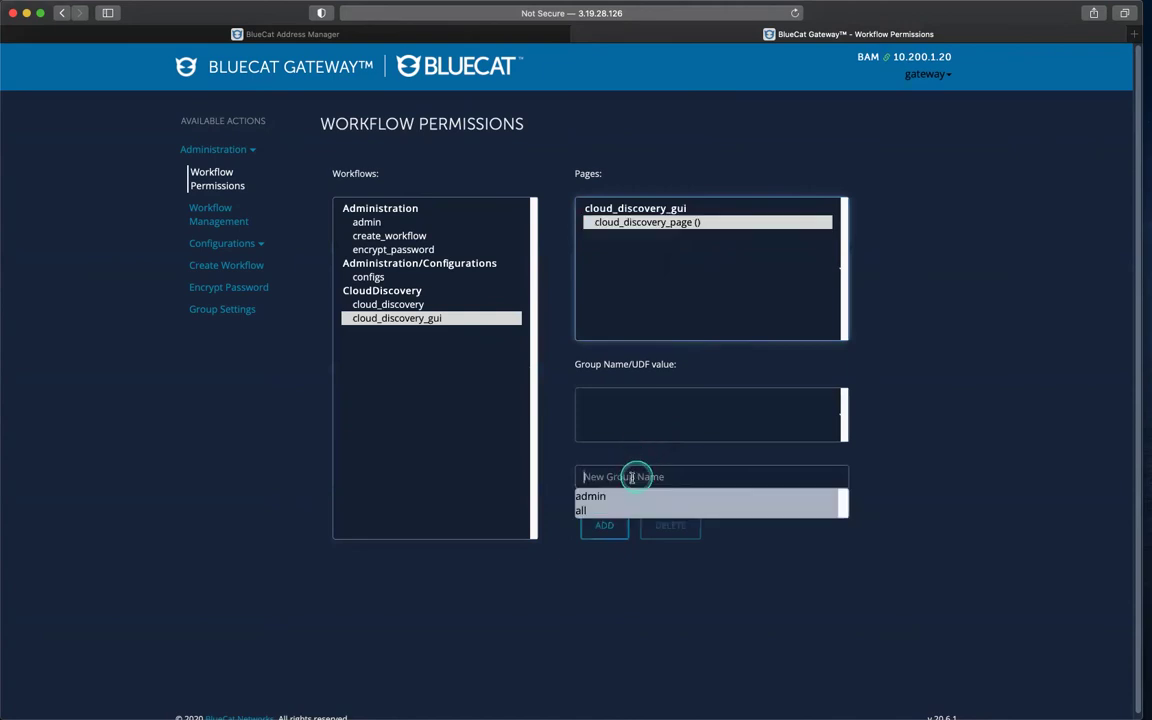
click(592, 511)
click(605, 525)
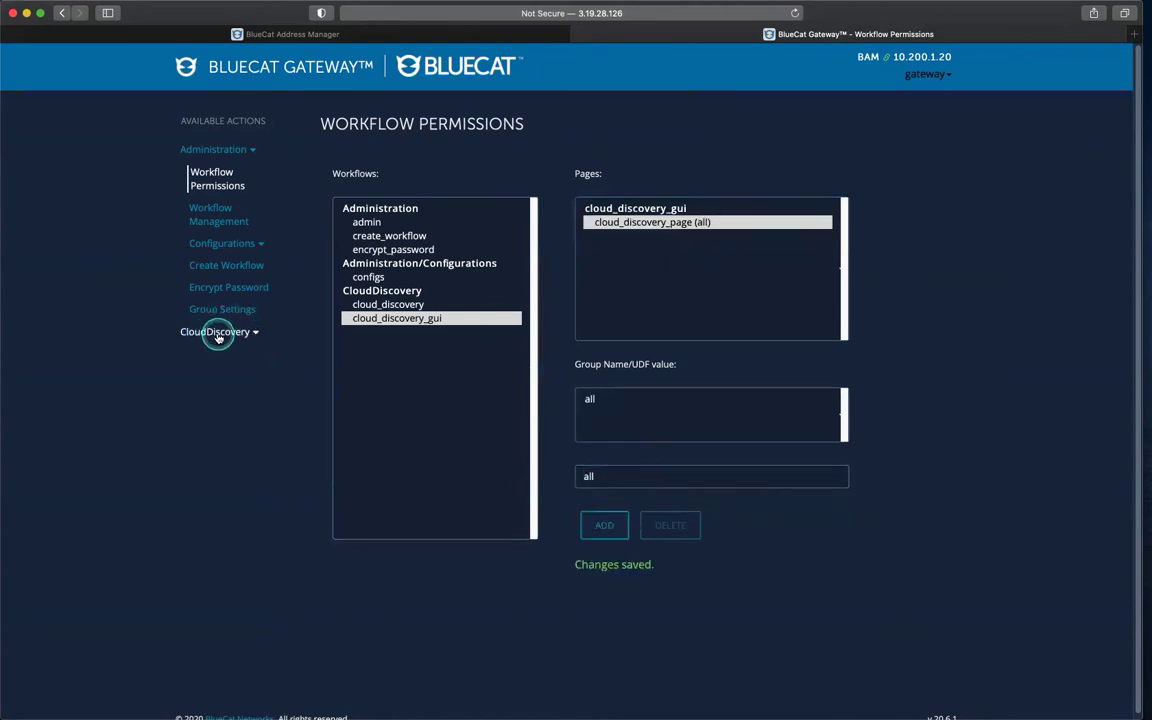
click(217, 333)
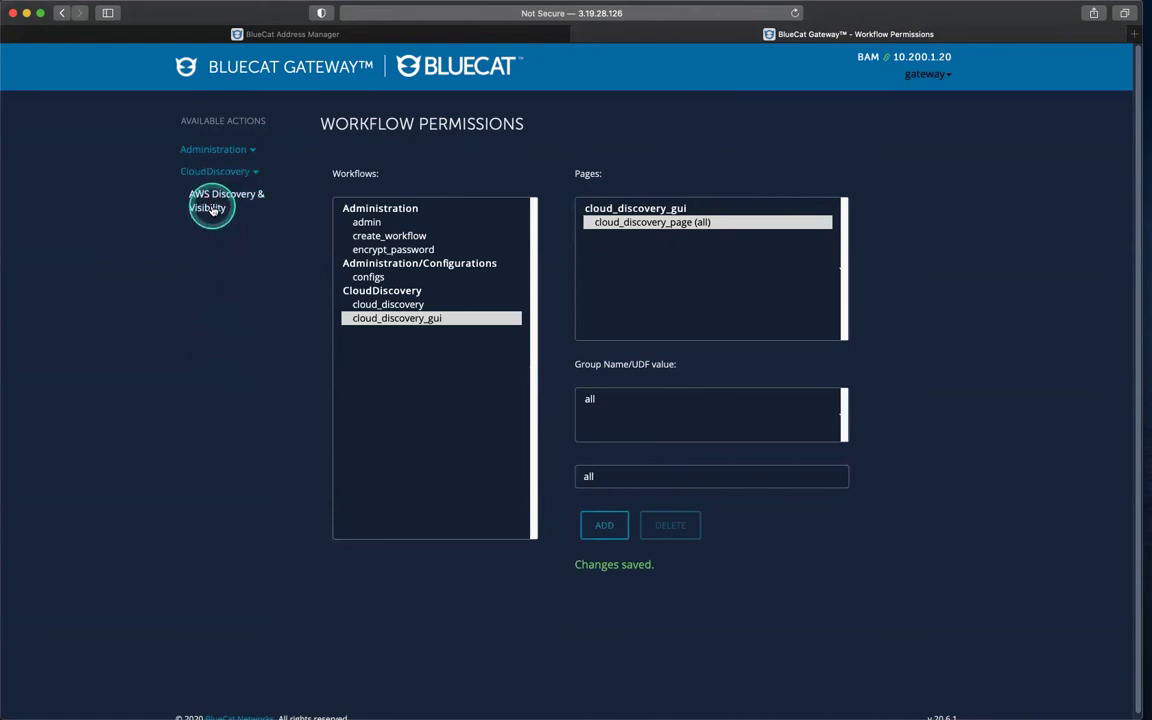
Step: Open AWS Discovery & Visibility and paste in the AWS access key ID and secret access key
click(212, 209)
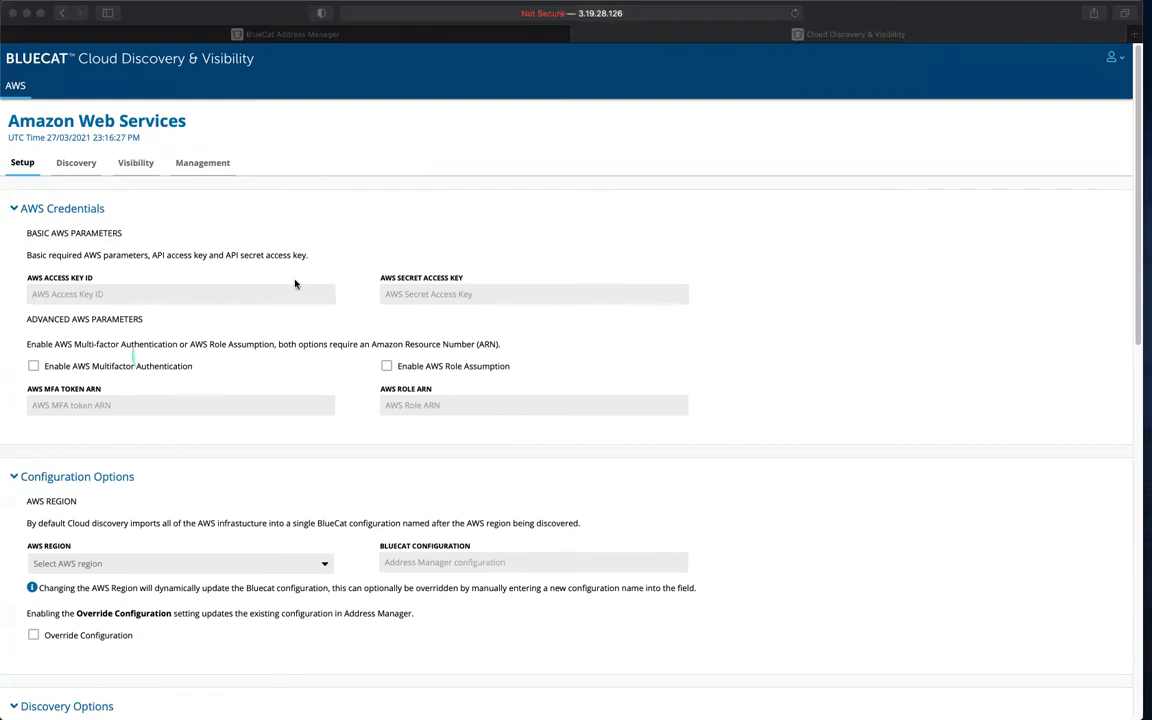
click(185, 292)
key(super+v)
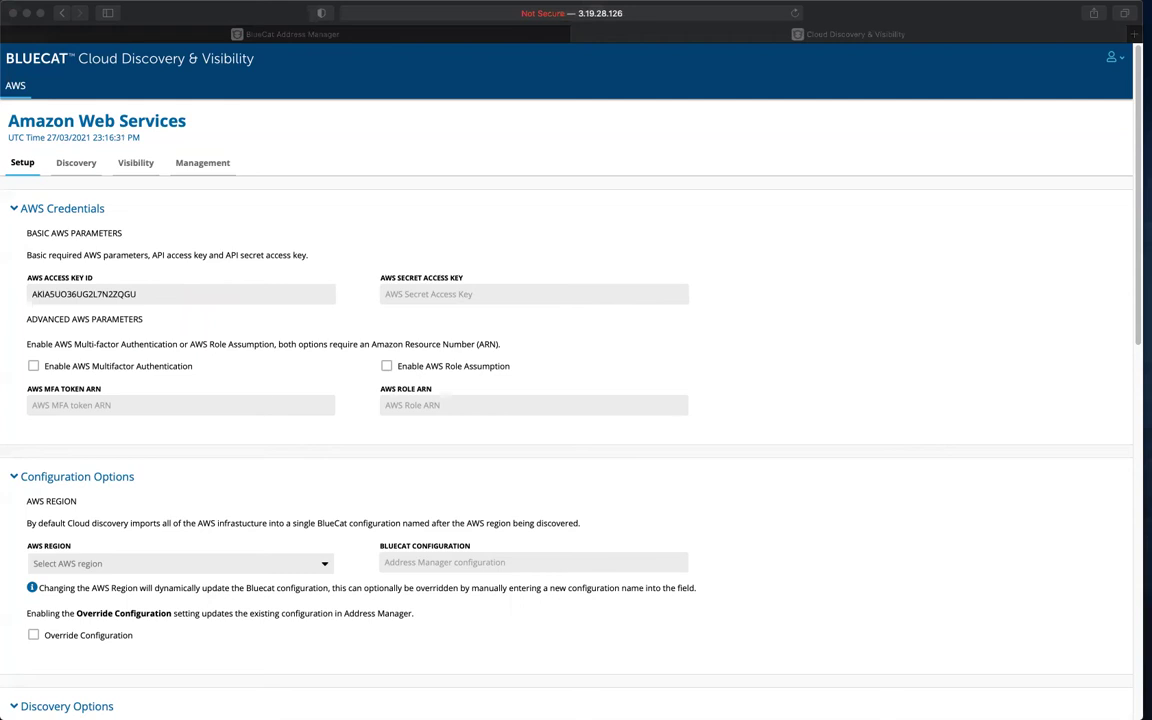
click(502, 292)
key(super+v)
click(262, 370)
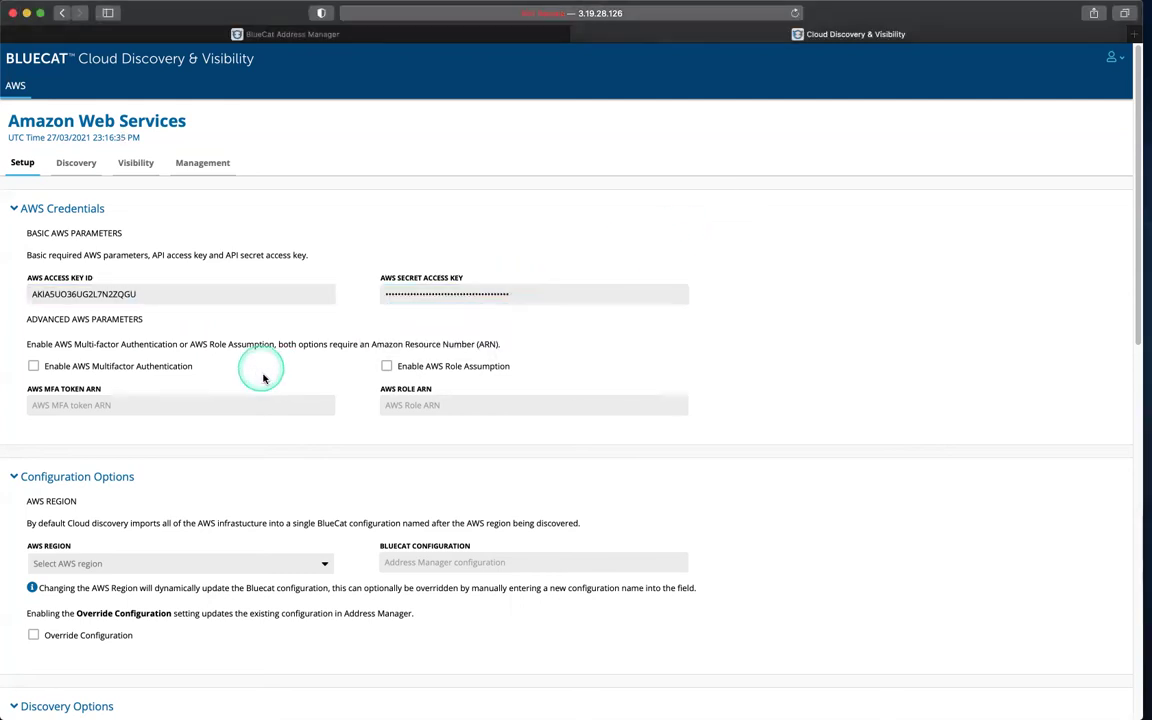
scroll(345, 429, down, 4)
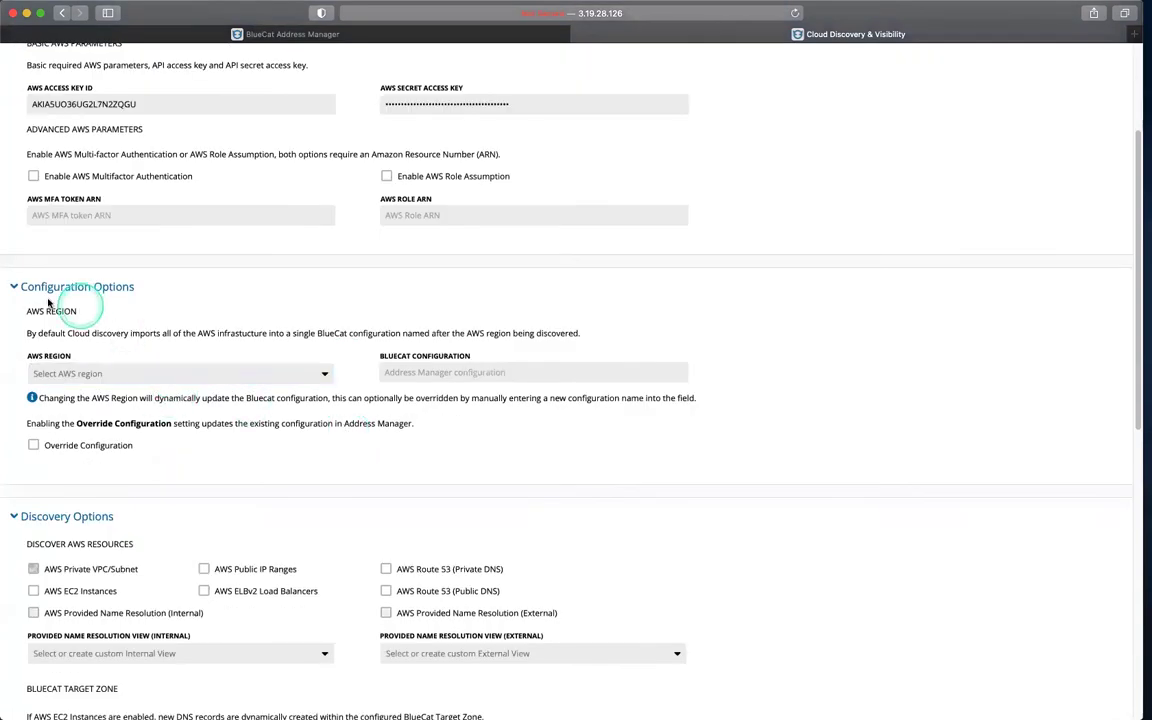
Step: Set the AWS region to us-east-2 and the BlueCat configuration to US-east-2
click(163, 376)
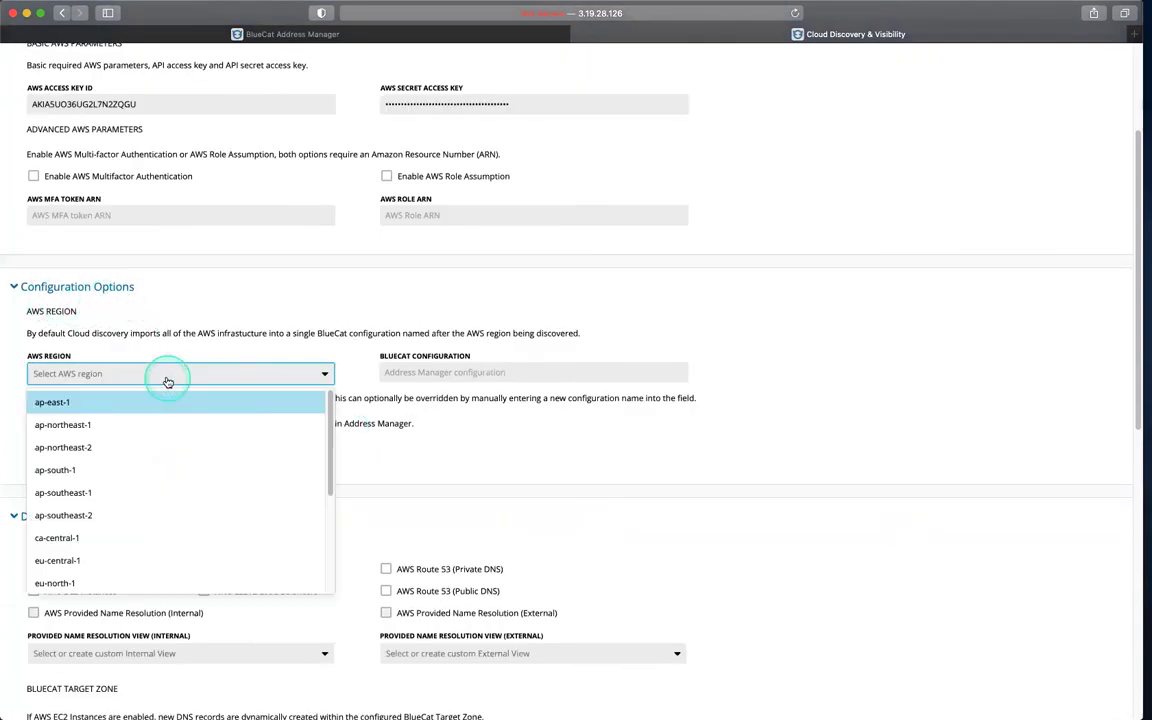
text(eas)
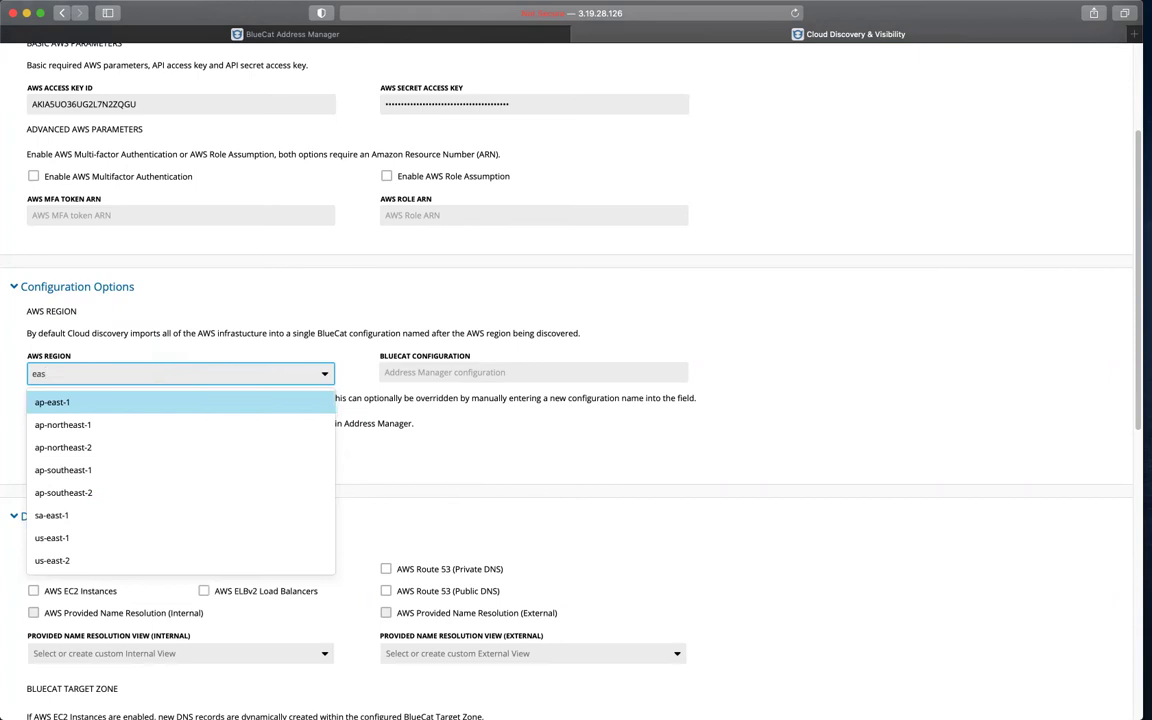
text(t)
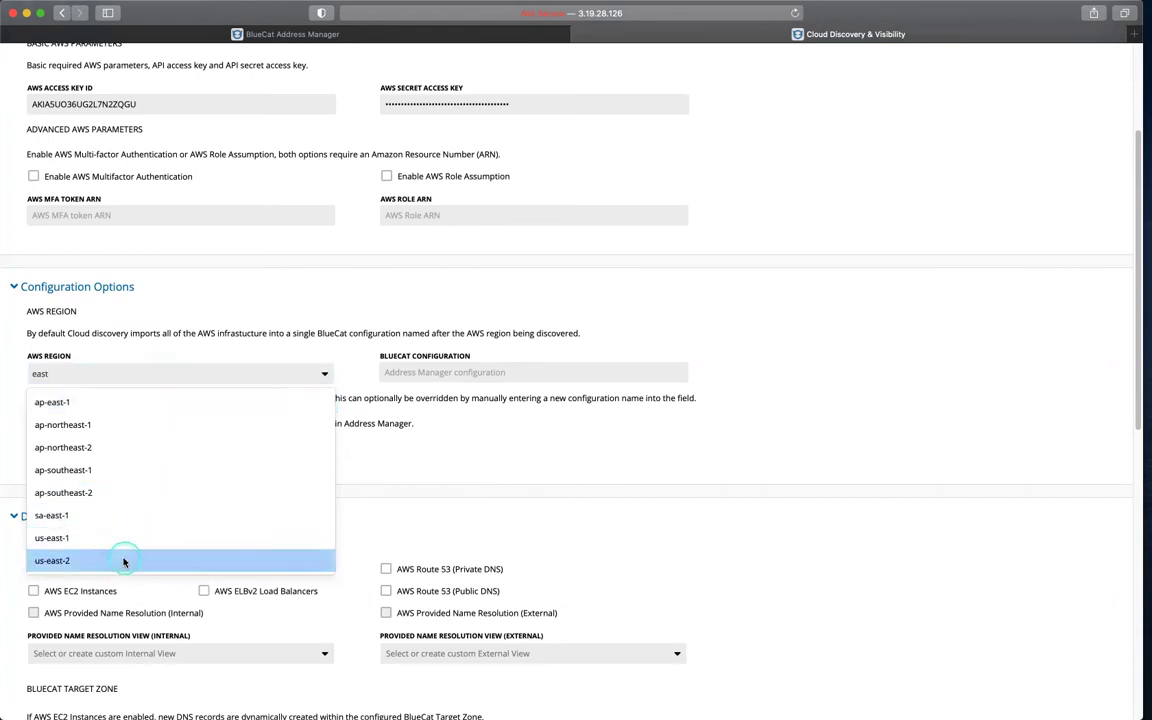
click(121, 557)
click(398, 371)
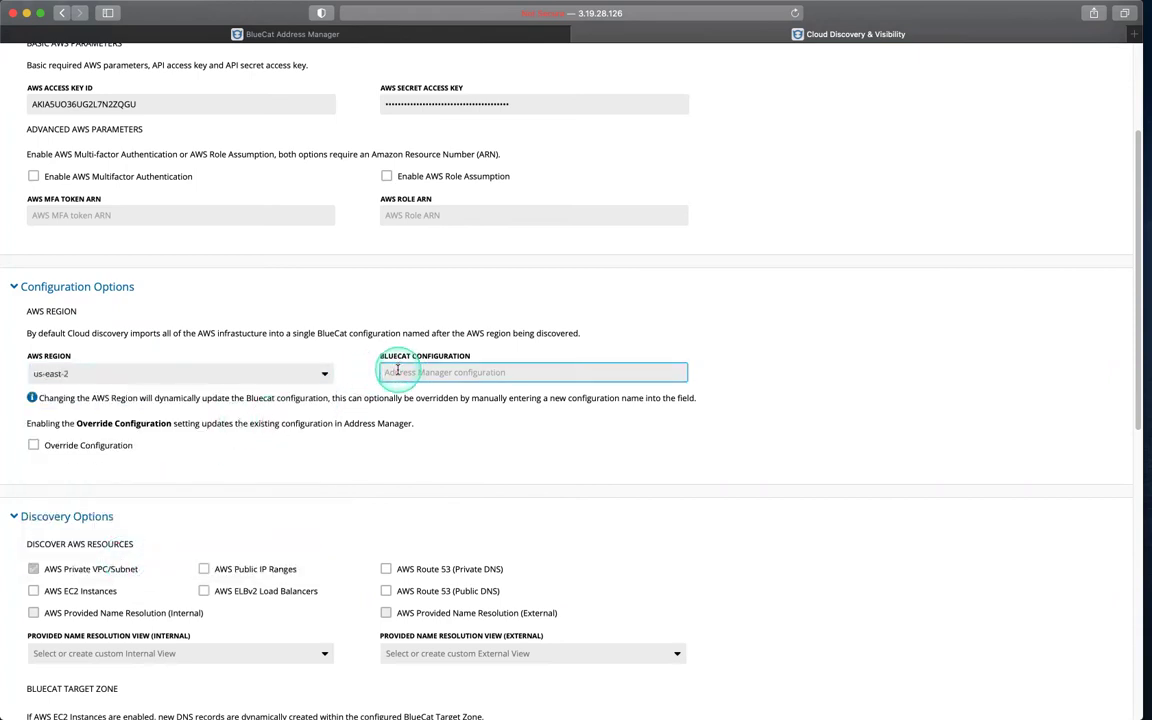
text(US-ea)
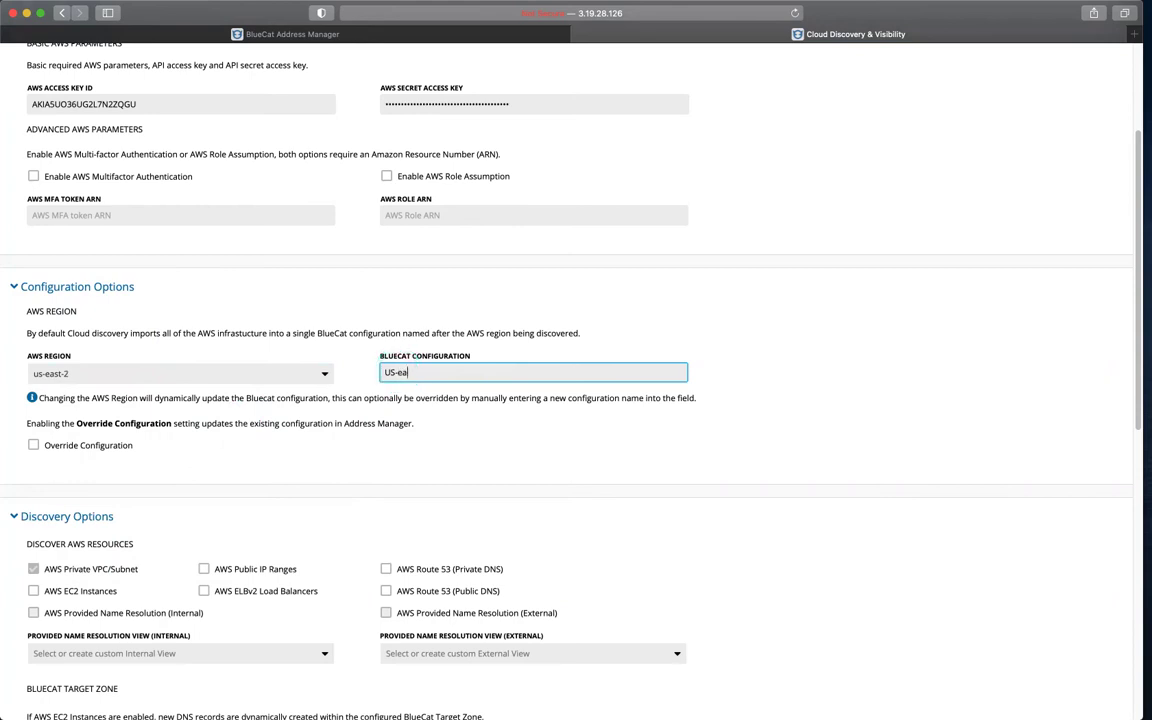
text(st-2)
click(384, 454)
scroll(384, 454, down, 2)
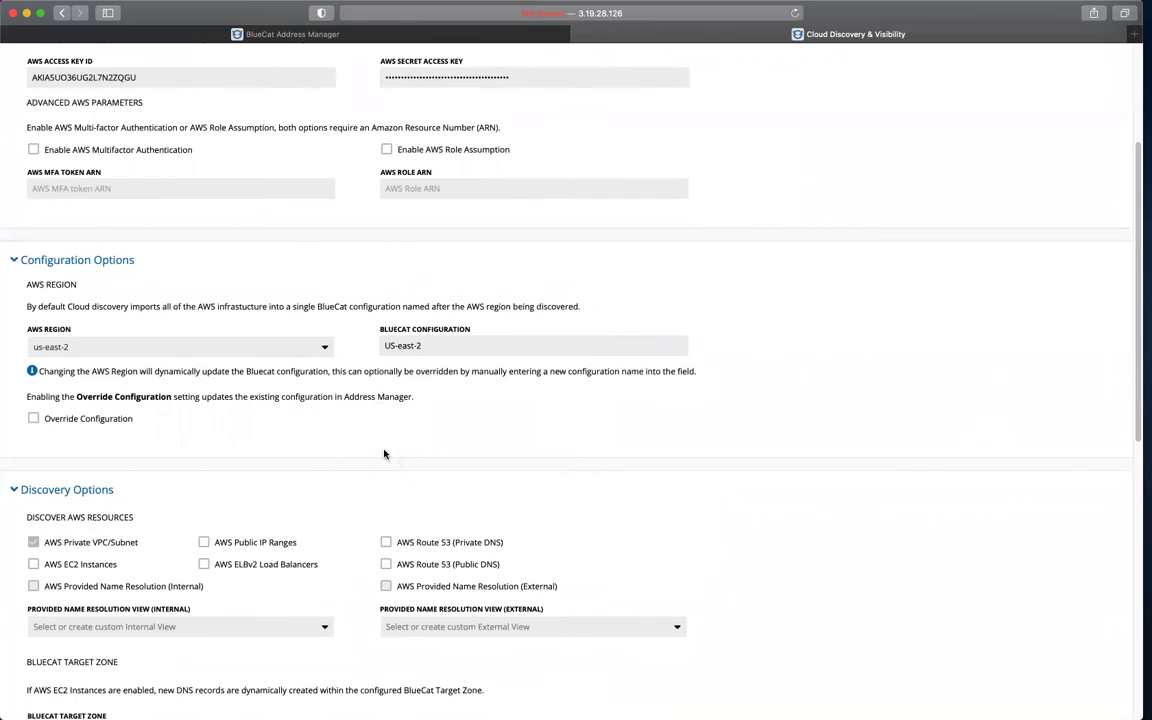
click(384, 454)
Step: Enable all AWS discovery options: EC2, name resolution, public IP ranges, ELBv2 and Route 53
scroll(211, 465, down, 2)
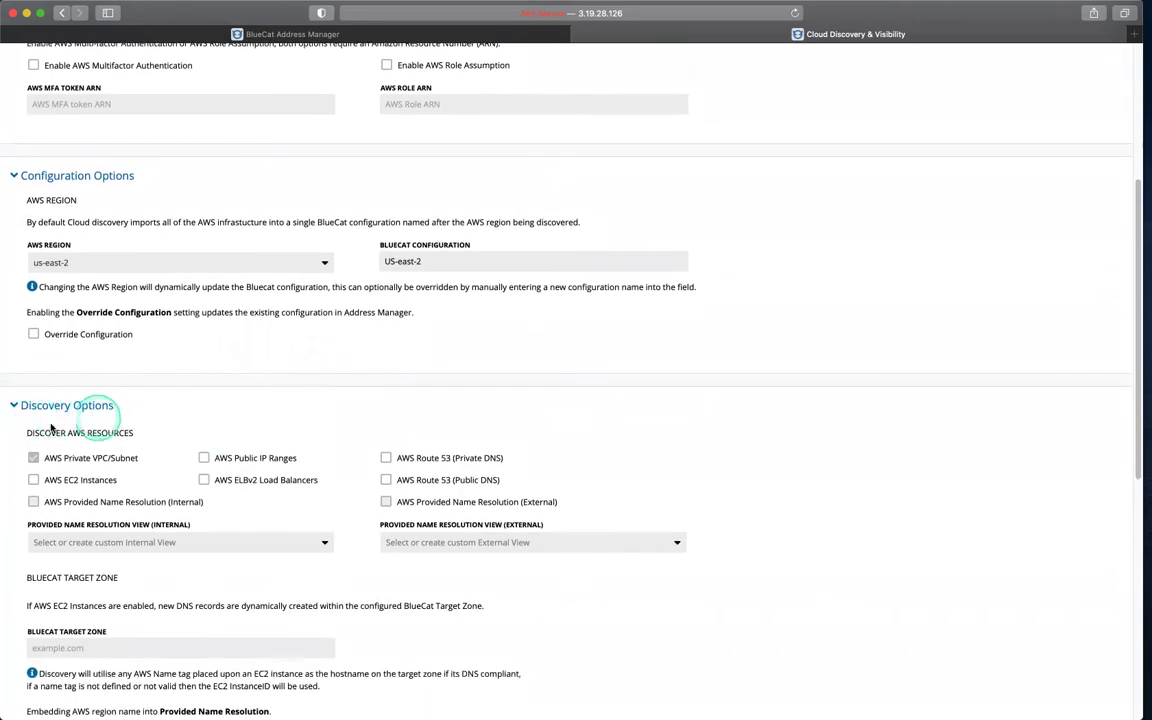
click(33, 480)
click(33, 502)
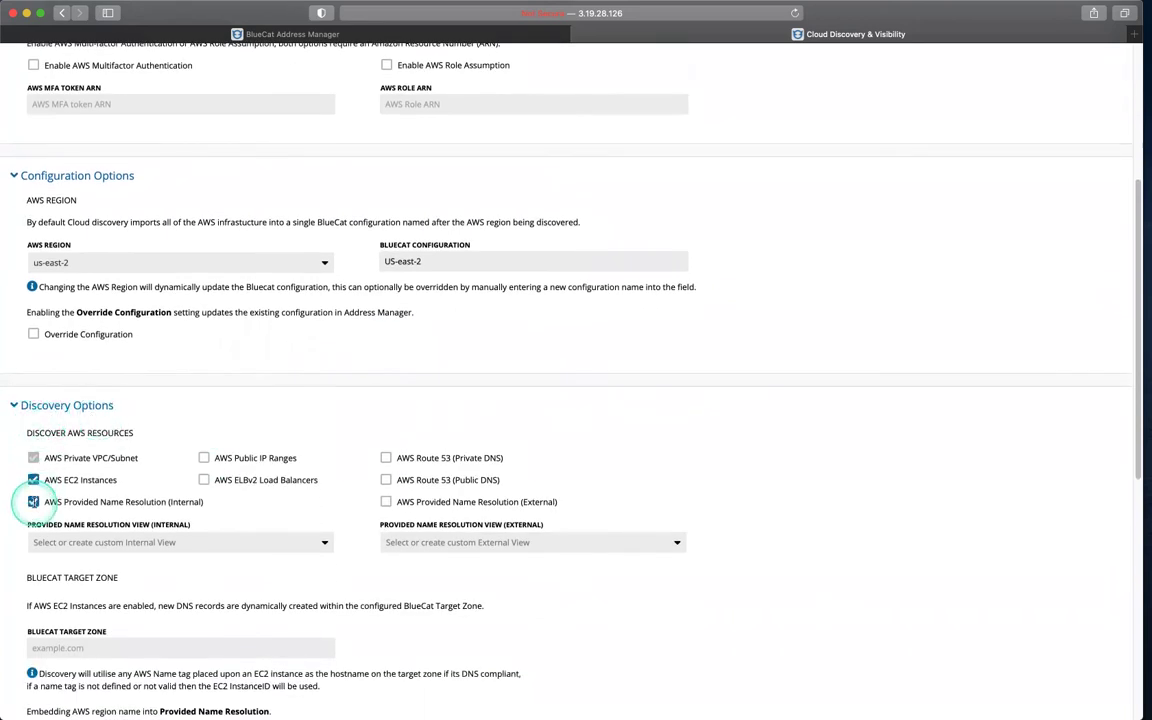
click(204, 458)
click(204, 480)
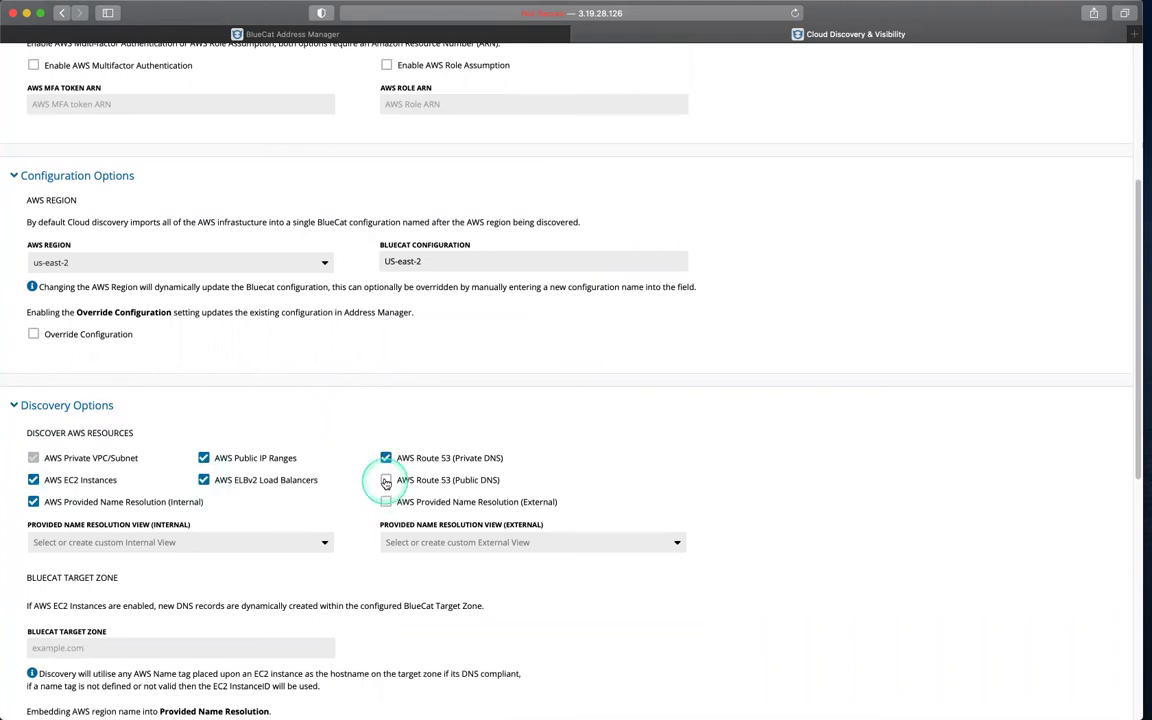
click(386, 483)
click(386, 501)
Step: Set the BlueCat target zone to team1.com
scroll(360, 440, down, 1)
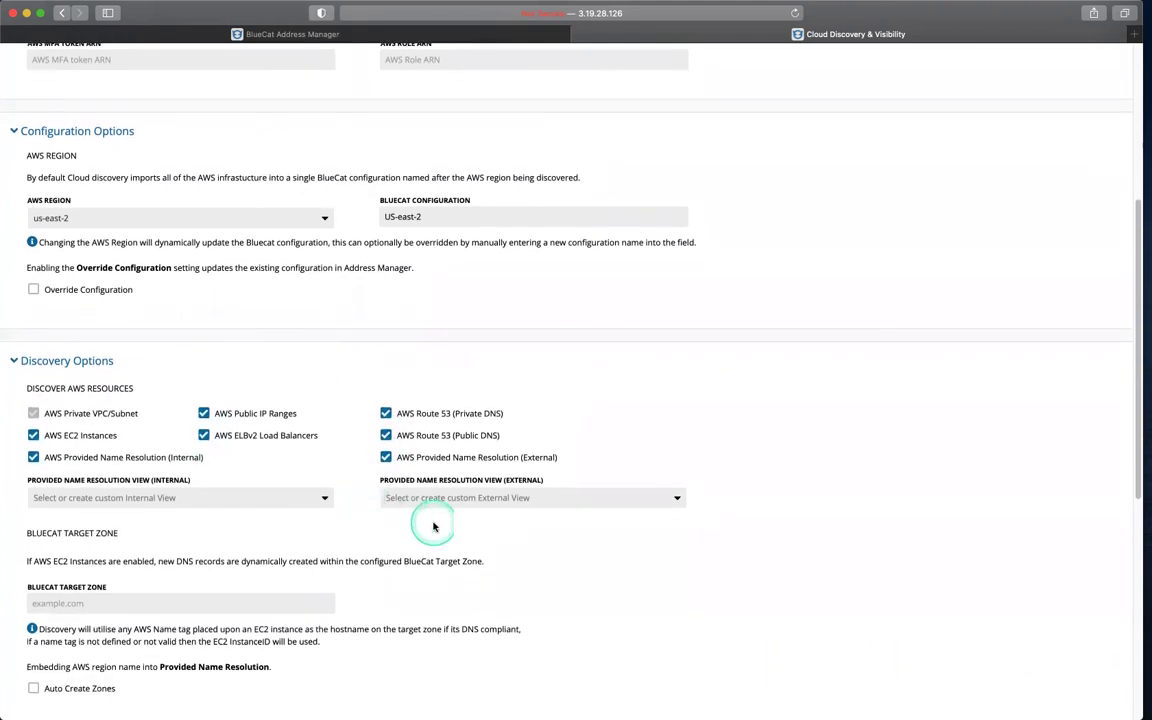
scroll(434, 527, down, 3)
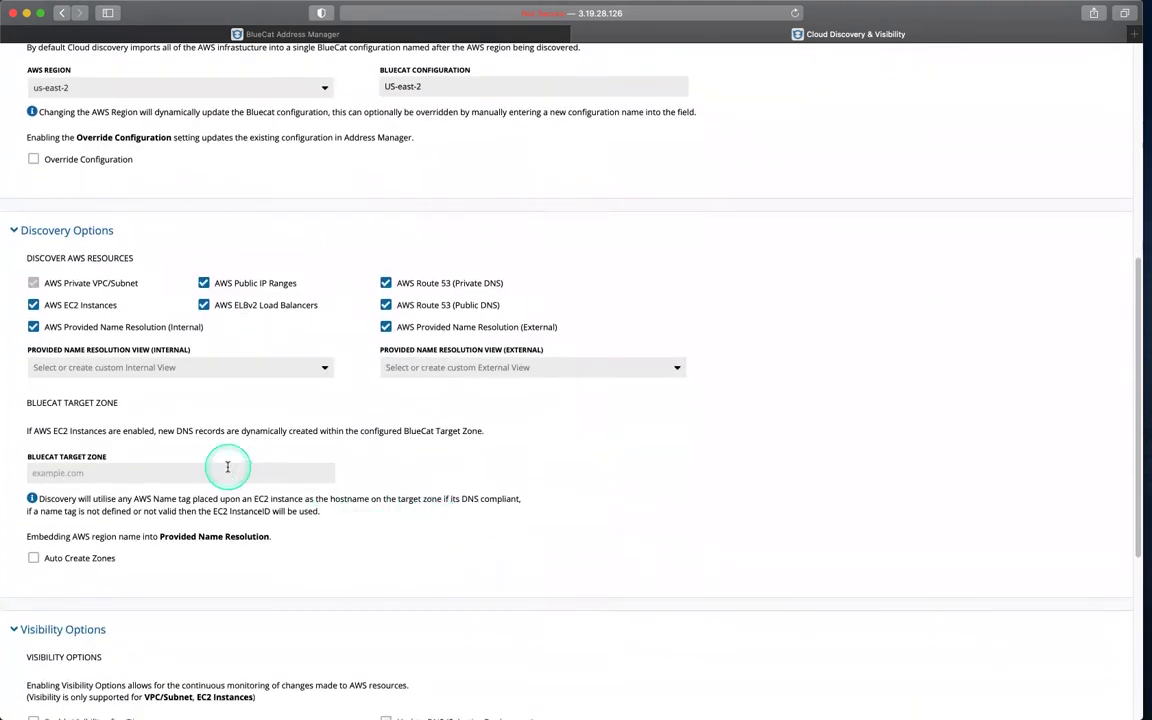
click(228, 467)
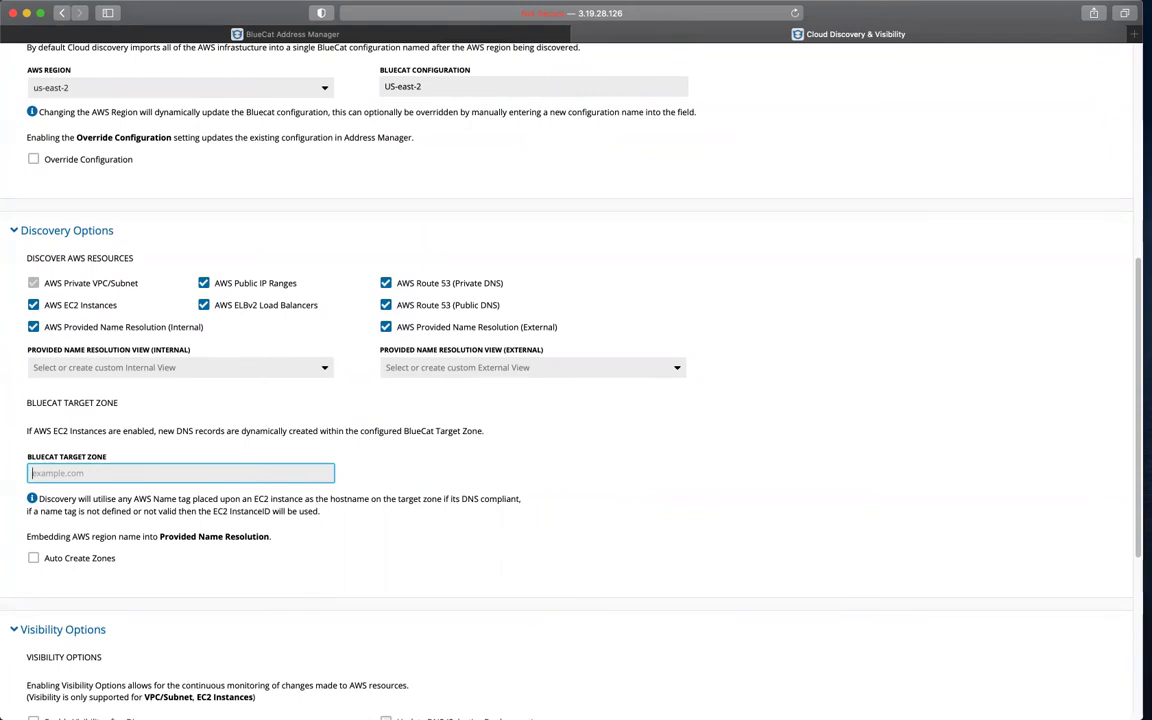
text(team1.com)
click(415, 520)
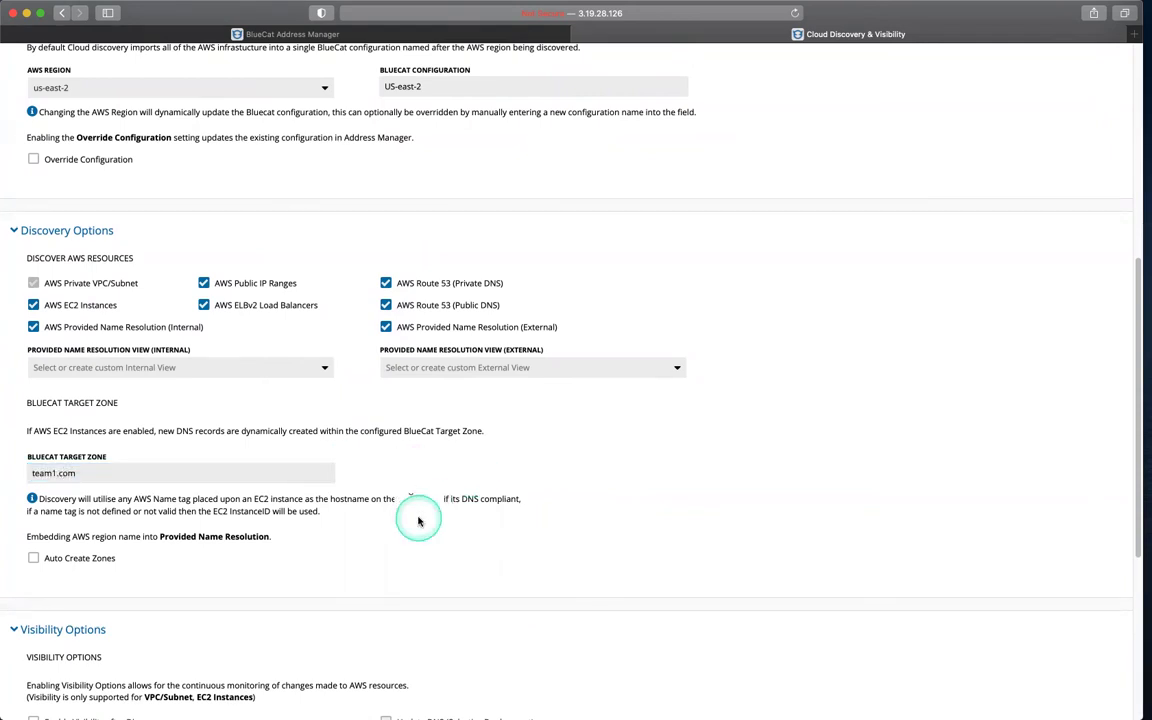
scroll(419, 521, down, 2)
scroll(419, 521, down, 5)
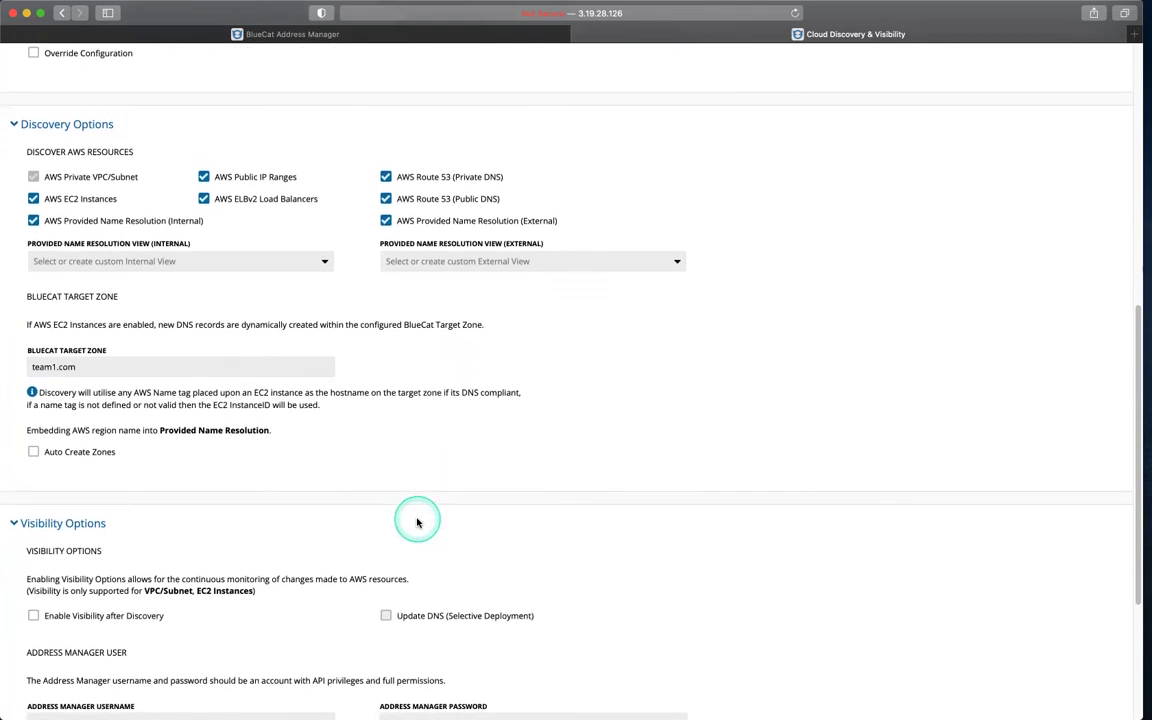
Step: Collapse Visibility Options and run Start Discovery until the AWS resources are imported into Address Manager
click(21, 365)
click(244, 425)
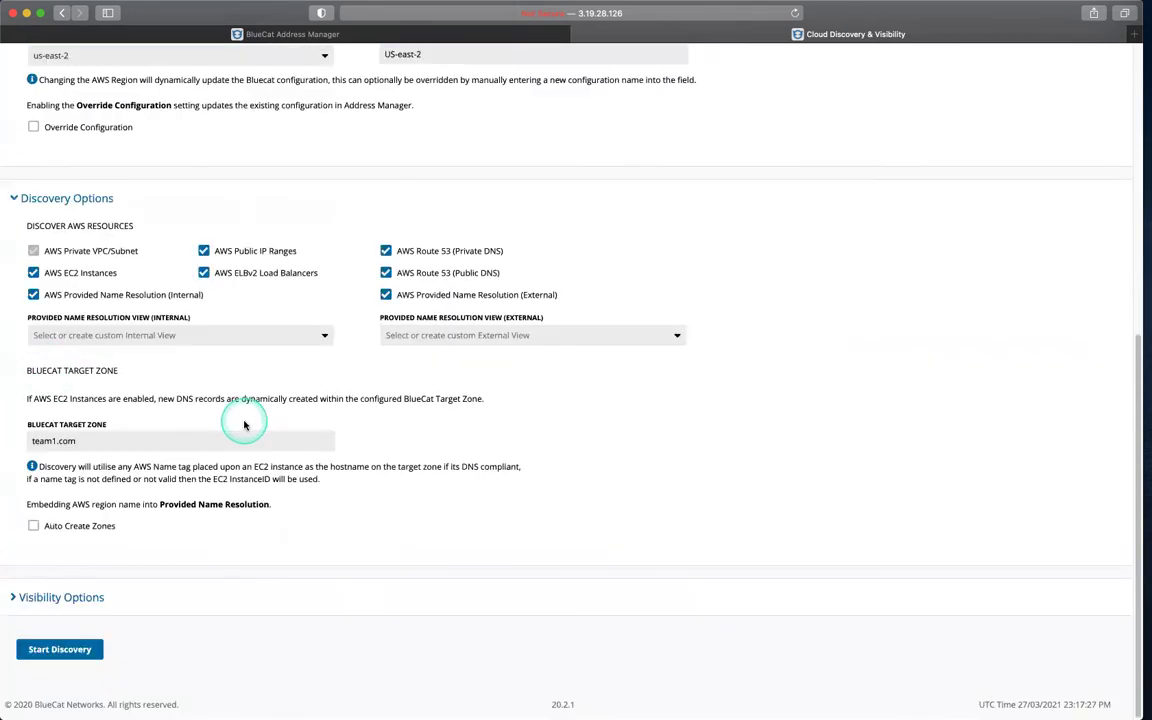
click(258, 505)
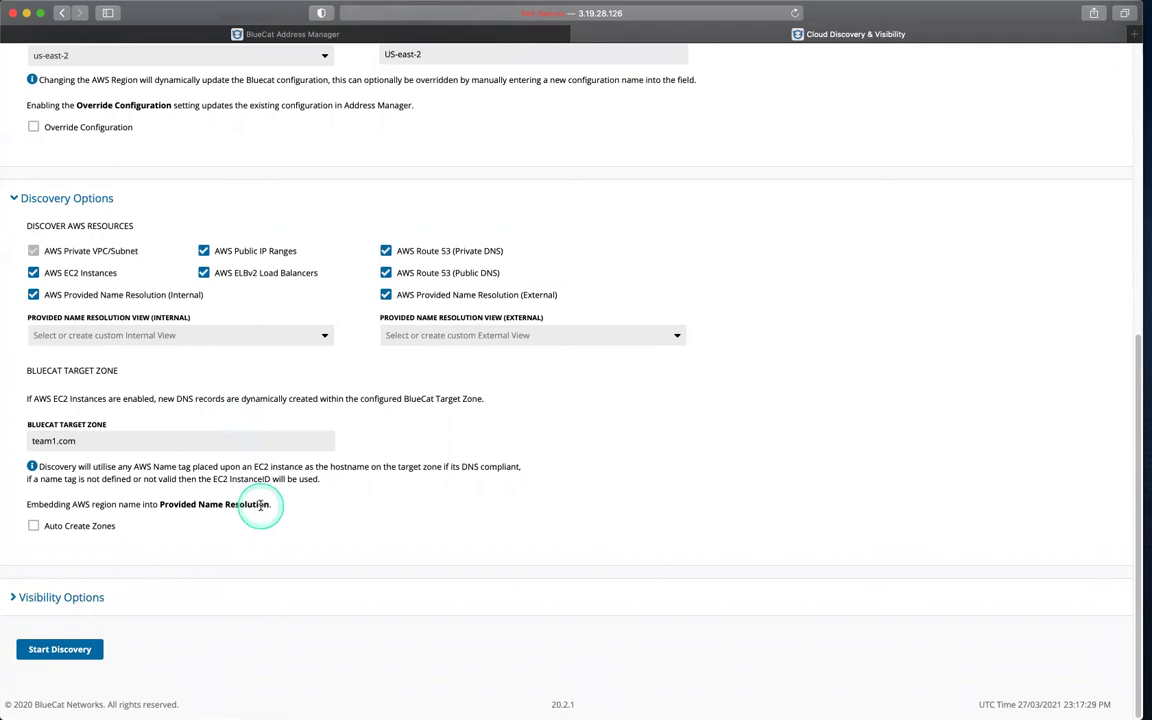
click(65, 657)
click(263, 650)
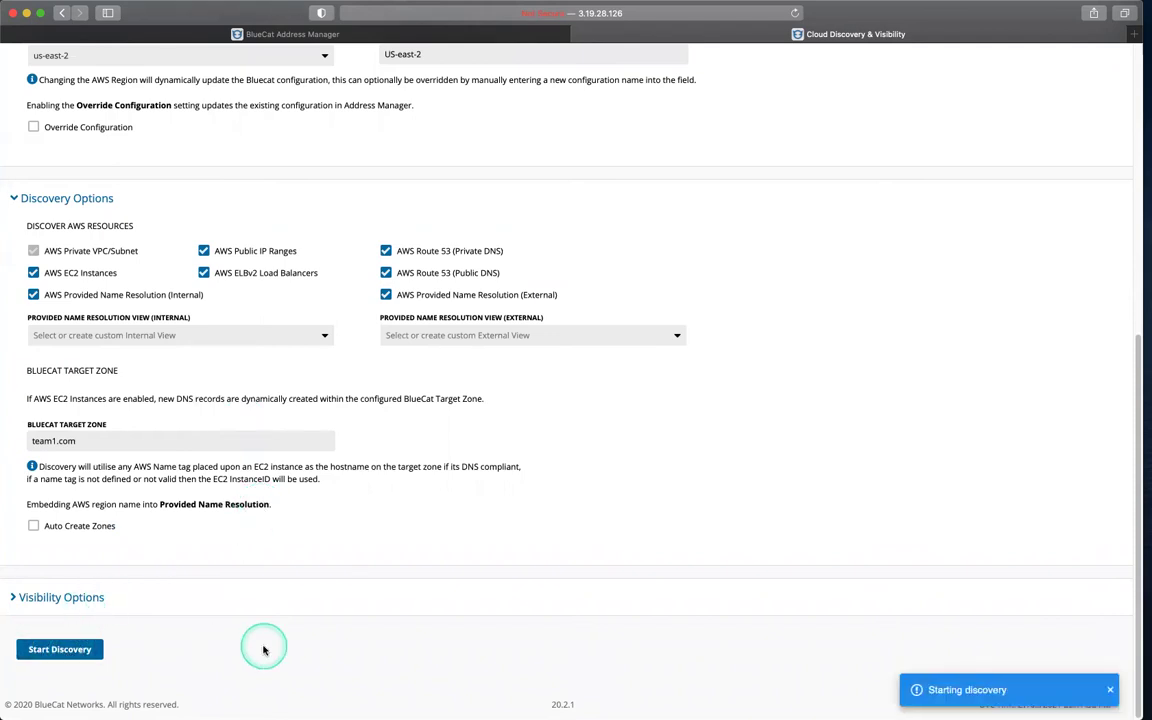
click(946, 652)
click(956, 658)
click(980, 658)
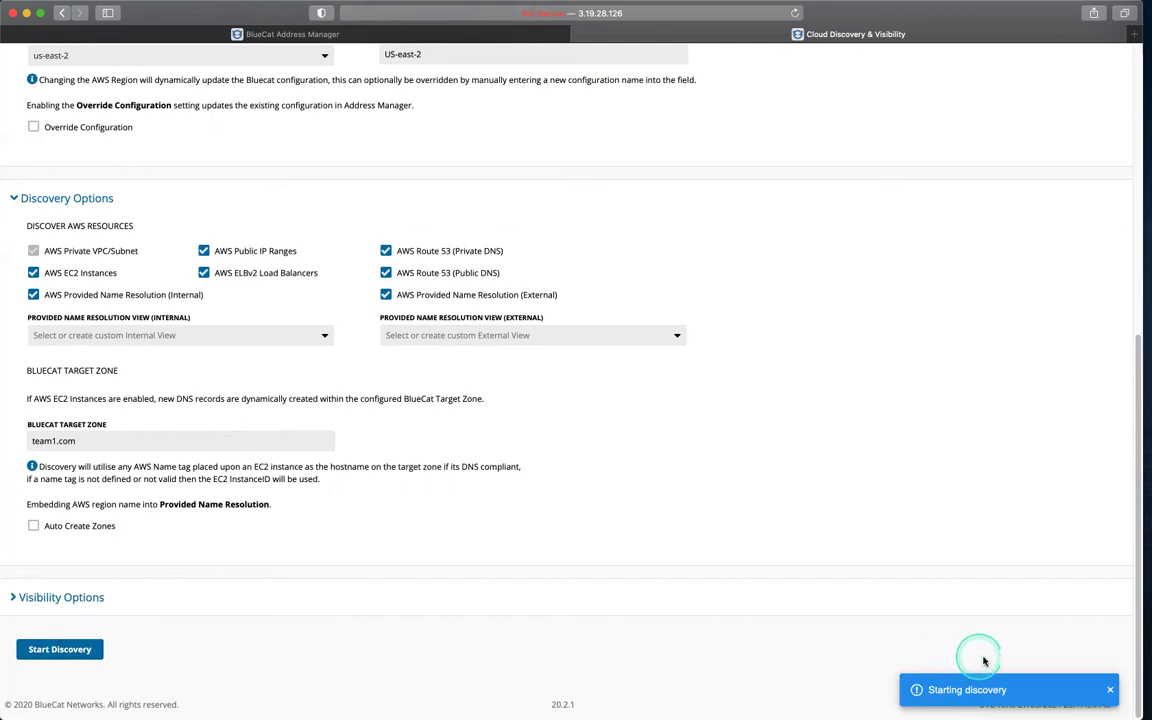
click(931, 633)
click(848, 650)
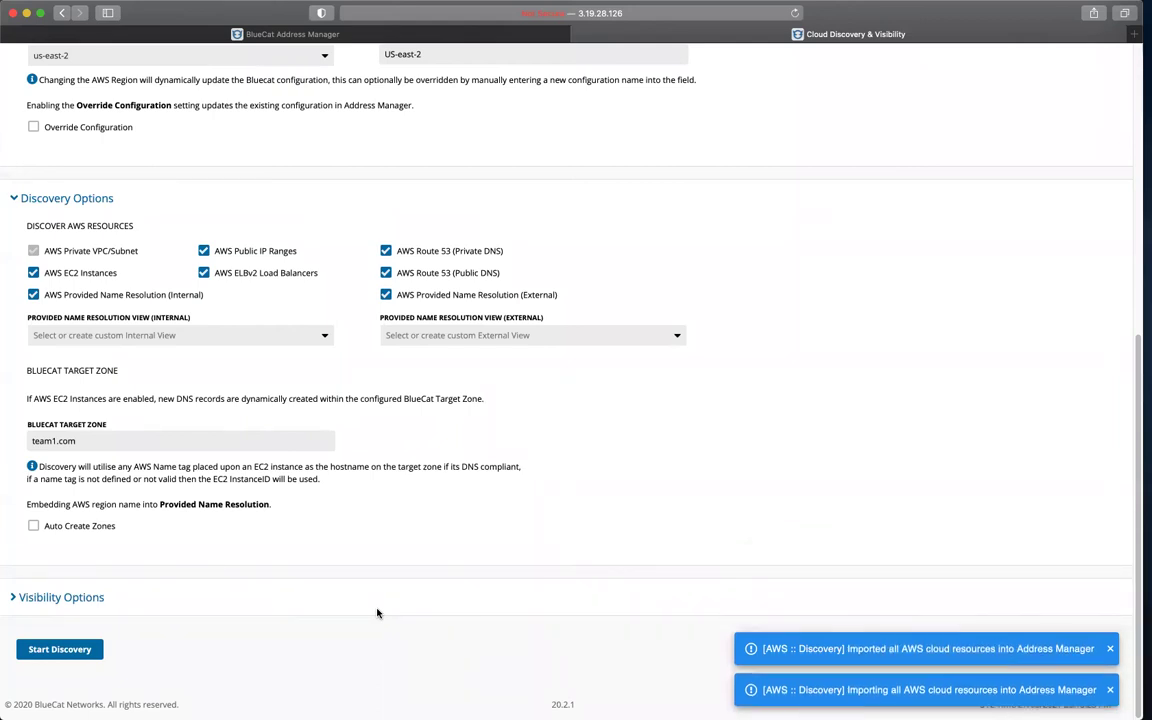
Step: In Address Manager, view the US-east-2 Devices list showing five imported EC2 instances
click(157, 38)
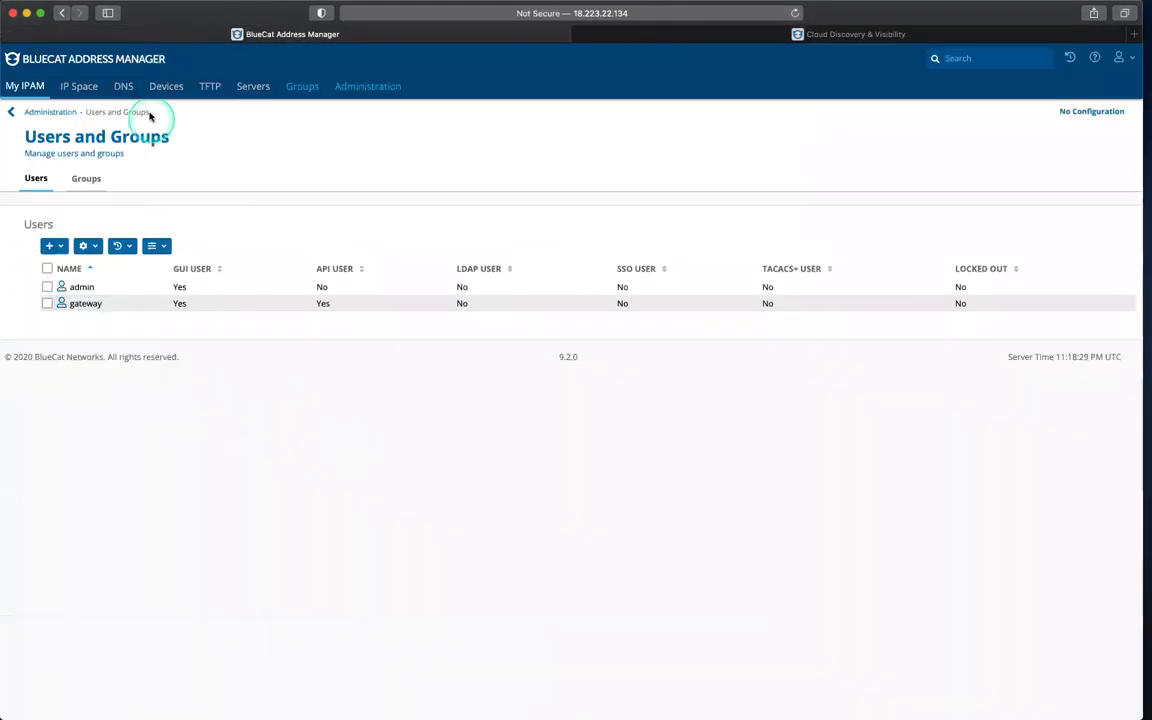
click(164, 90)
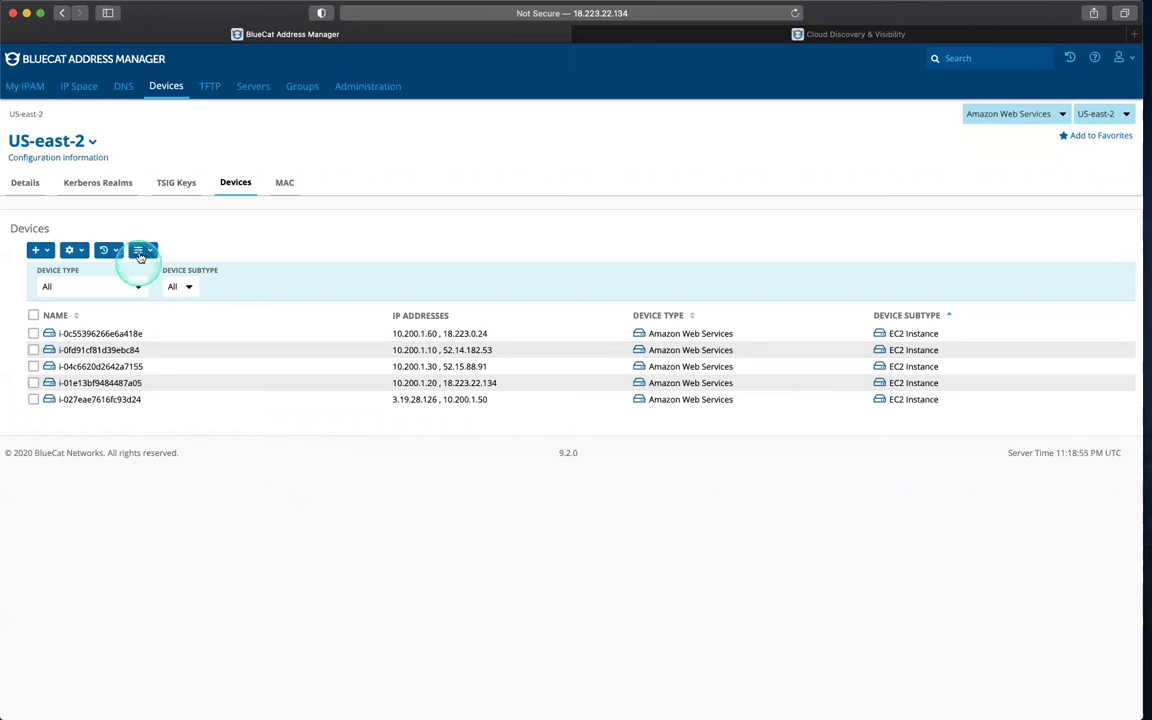
Step: Customize the devices table to add the Name Tag and Instance State columns
click(141, 251)
click(150, 270)
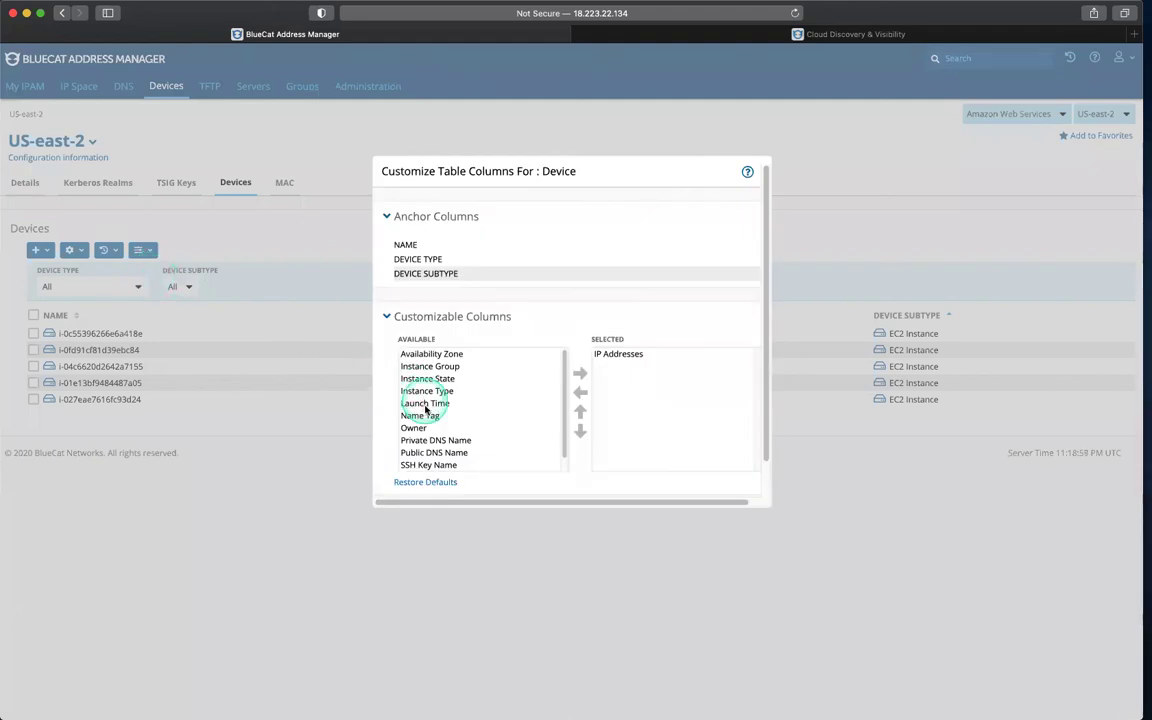
click(441, 416)
click(580, 373)
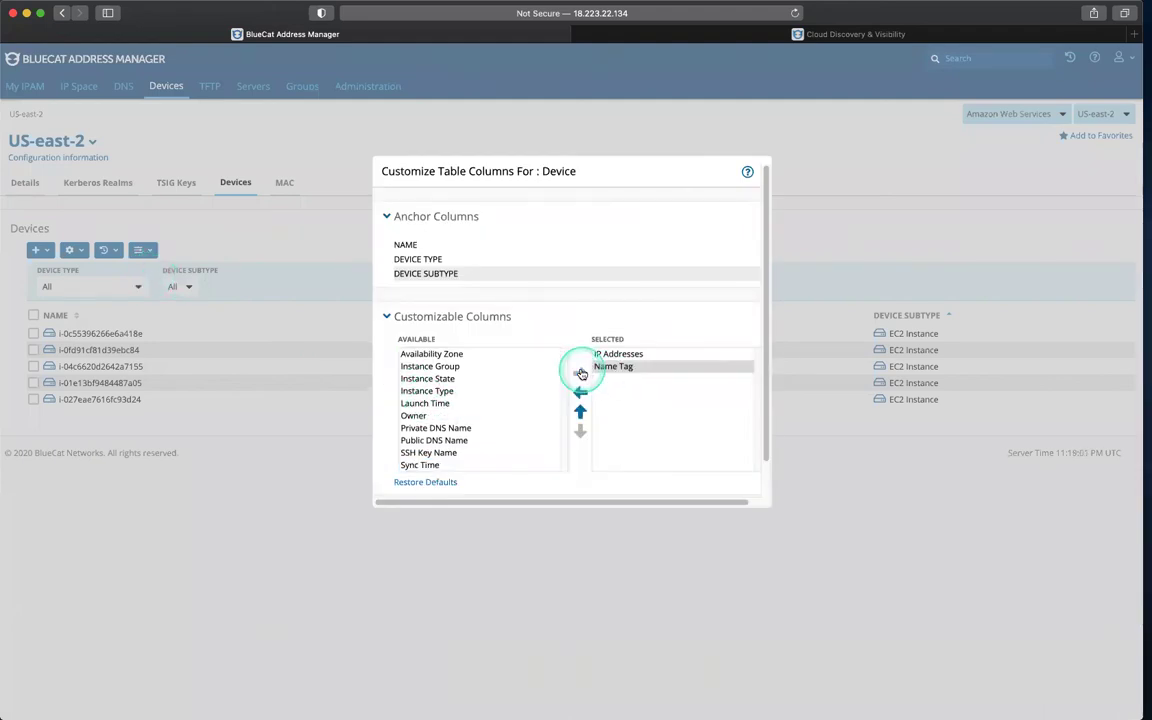
click(427, 379)
click(580, 373)
scroll(609, 450, down, 2)
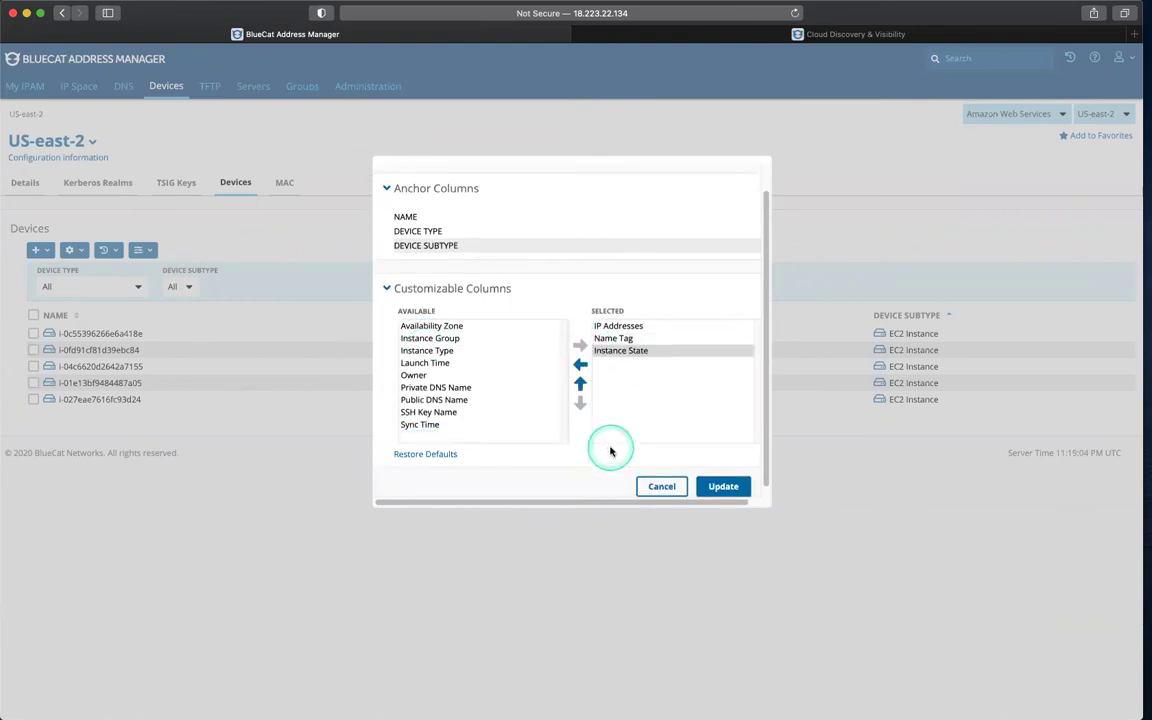
click(722, 478)
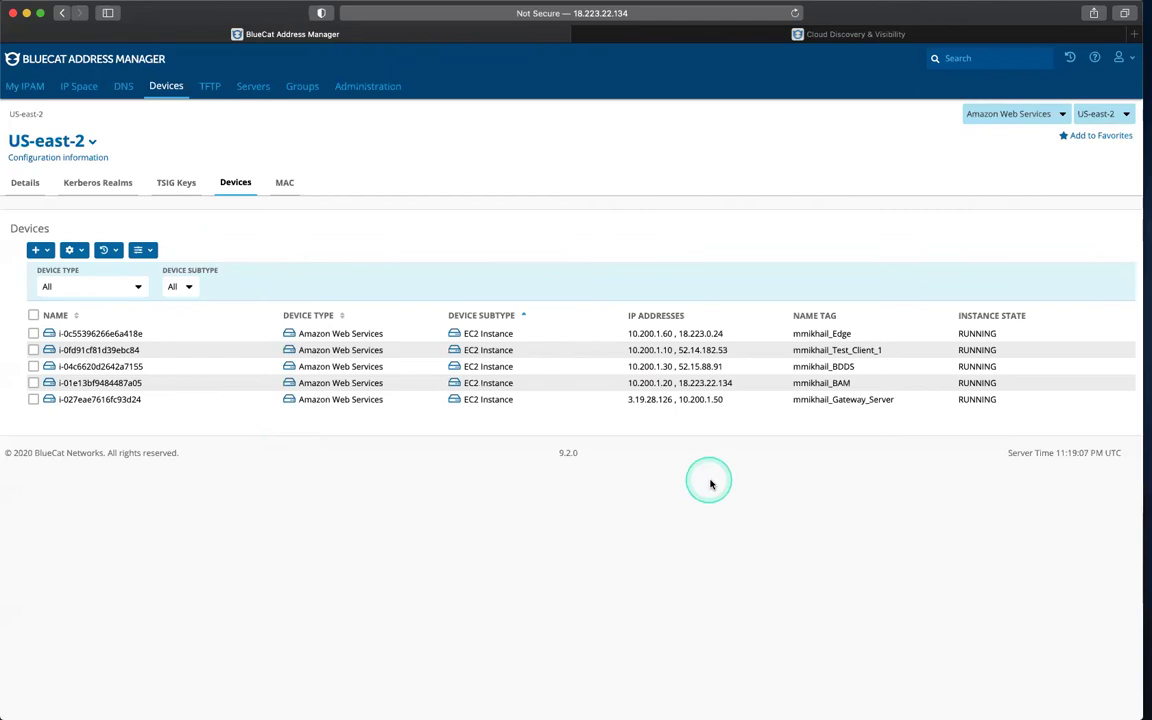
Step: Check that Edge, Test_Client_1, BDDS, BAM and Gateway_Server all show RUNNING
click(797, 334)
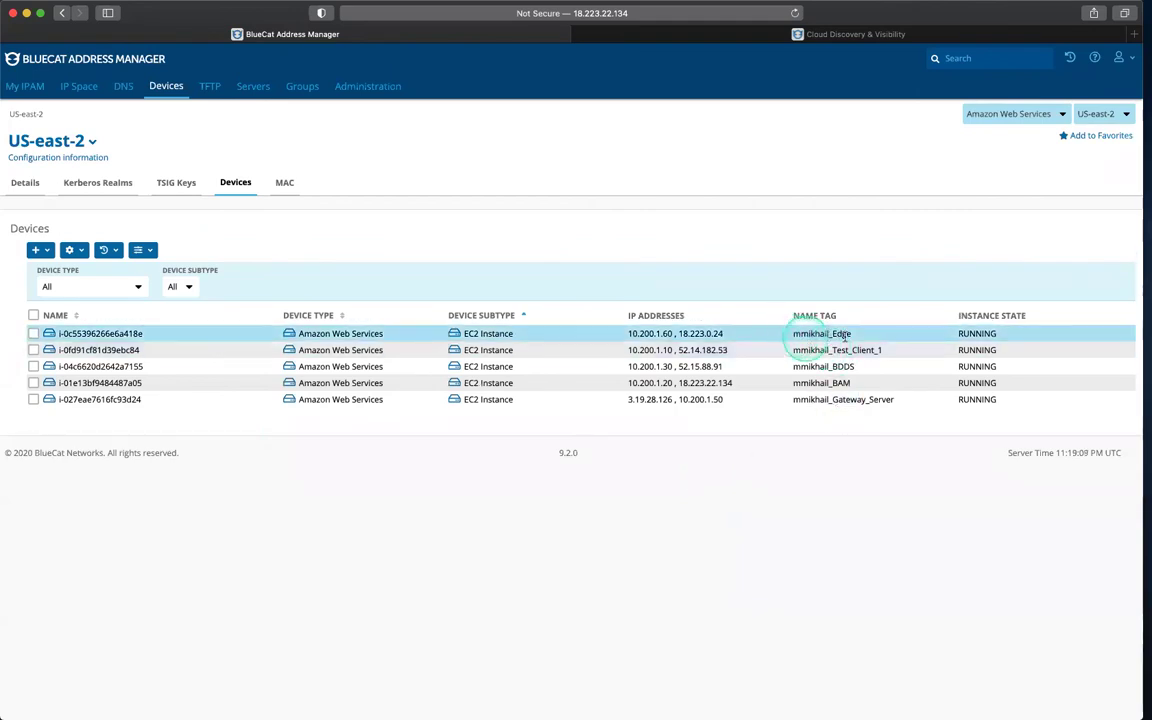
click(845, 351)
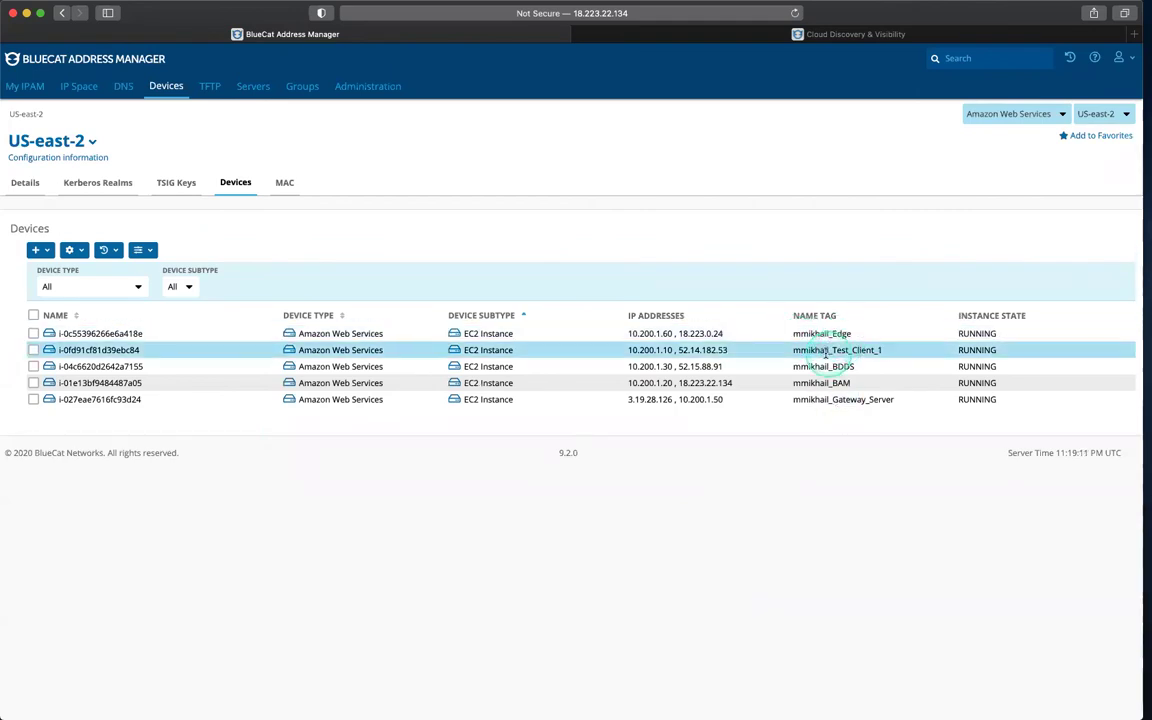
click(838, 367)
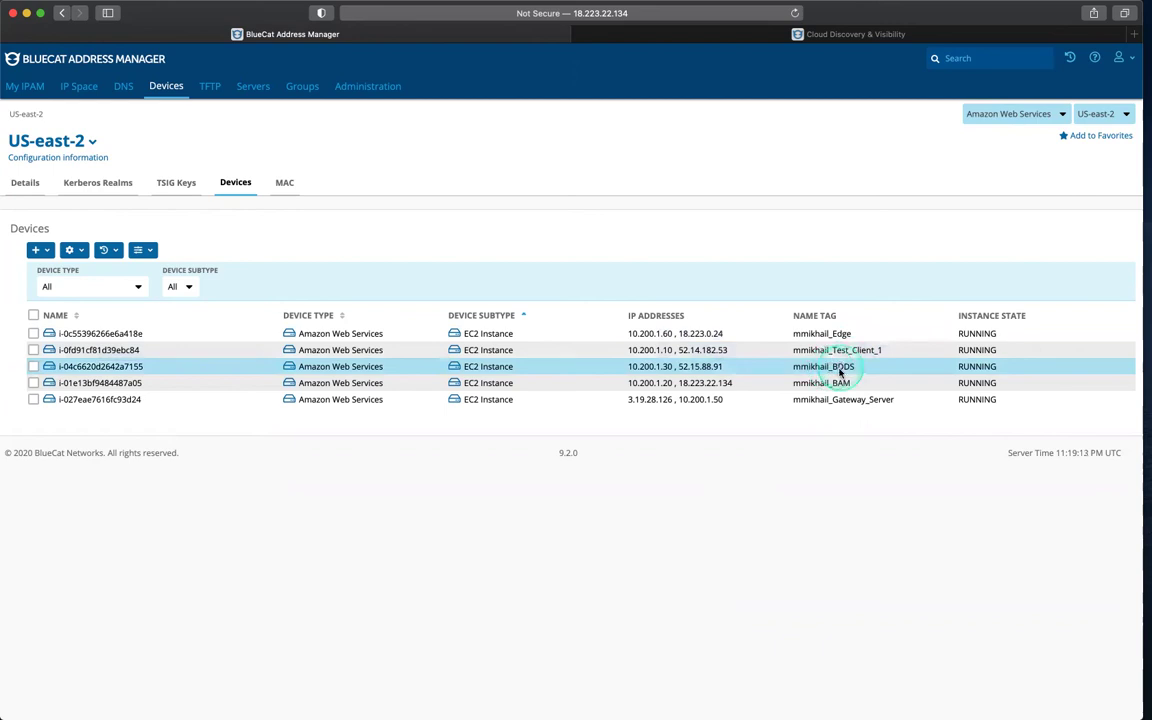
click(826, 383)
click(860, 400)
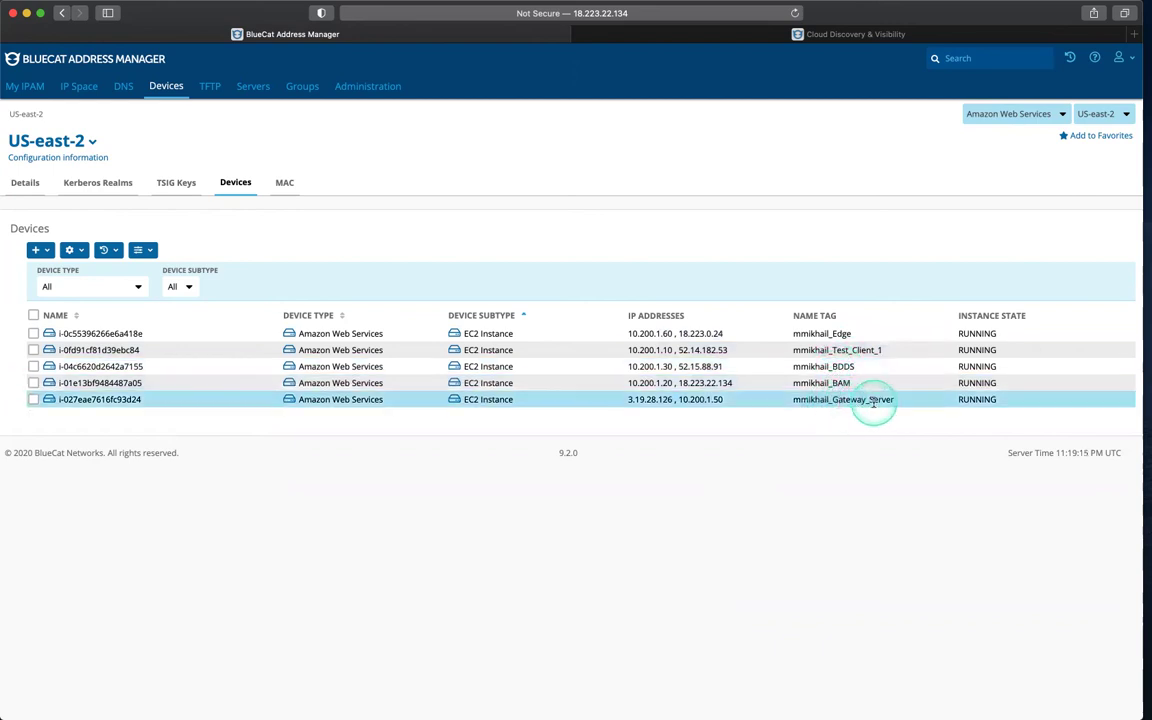
click(873, 401)
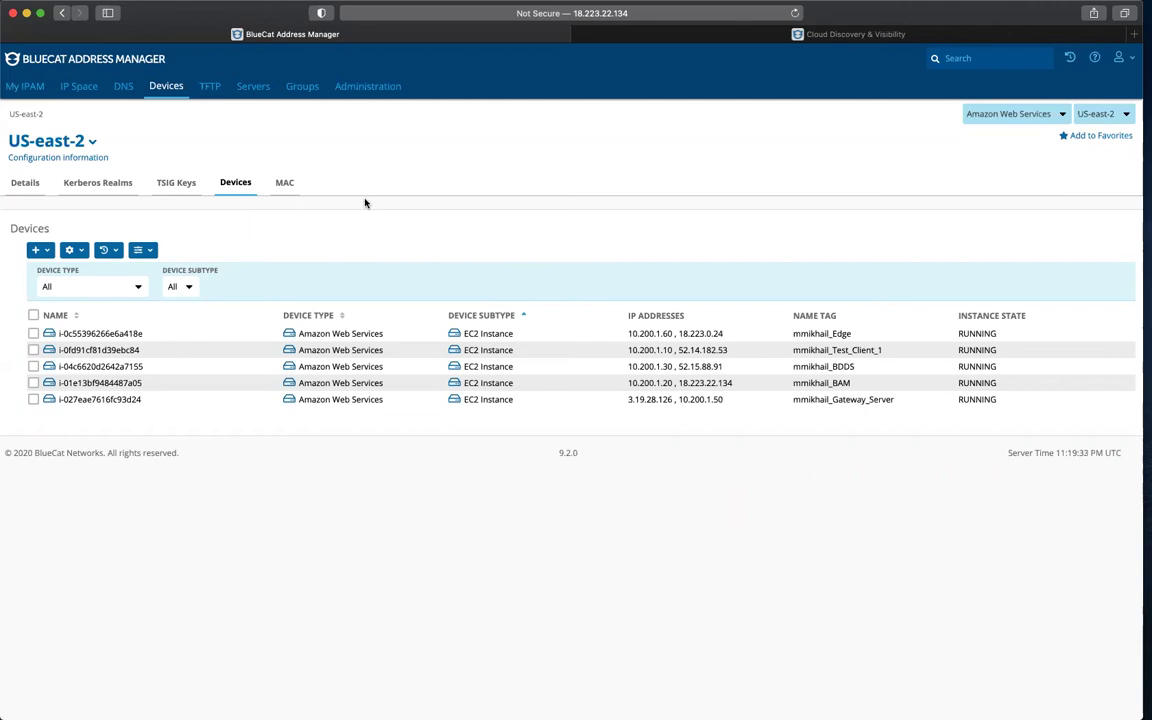
Step: Browse DNS Views to AWS Name Resolution External > com > team1.com to see its five host records
click(125, 90)
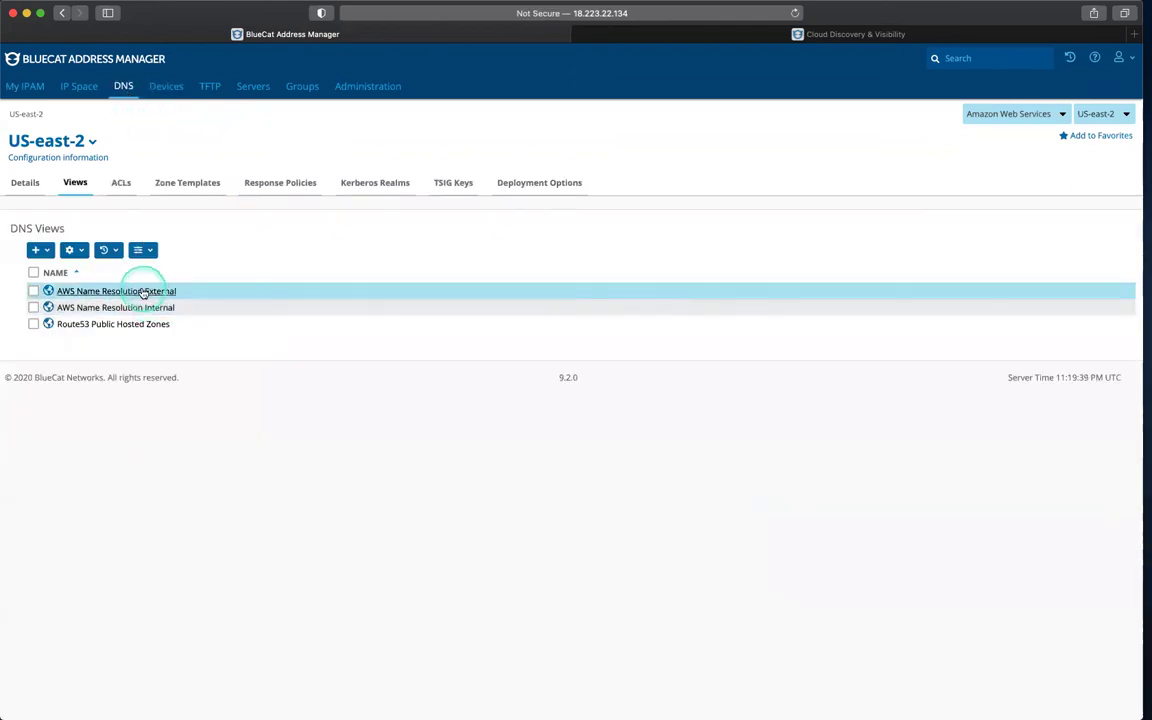
click(145, 291)
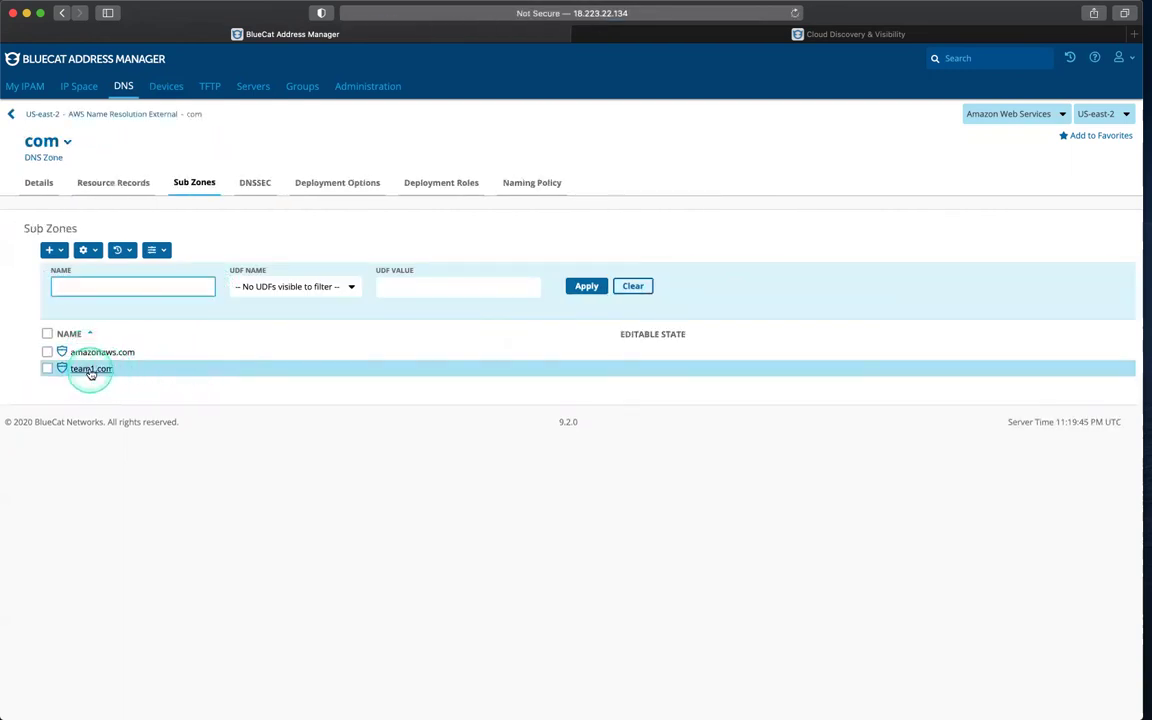
click(90, 369)
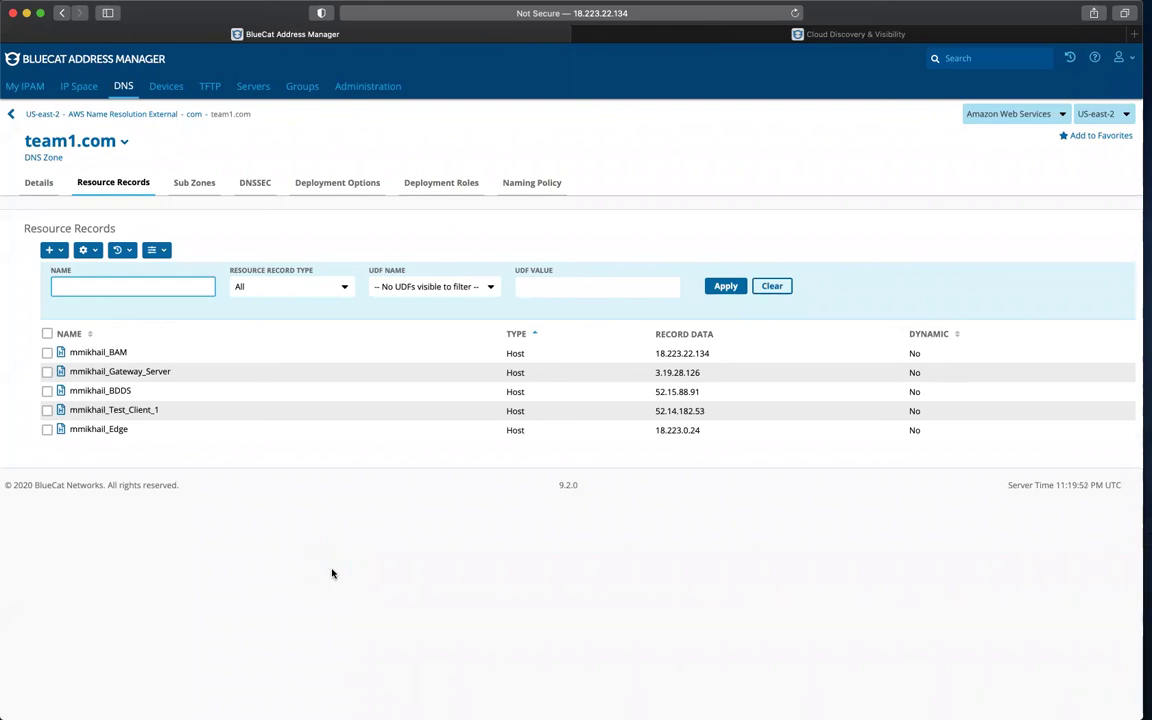
click(333, 573)
Step: Start a new server named bdds with management address 52.15.88.91 and hostname bdds
click(253, 85)
click(246, 380)
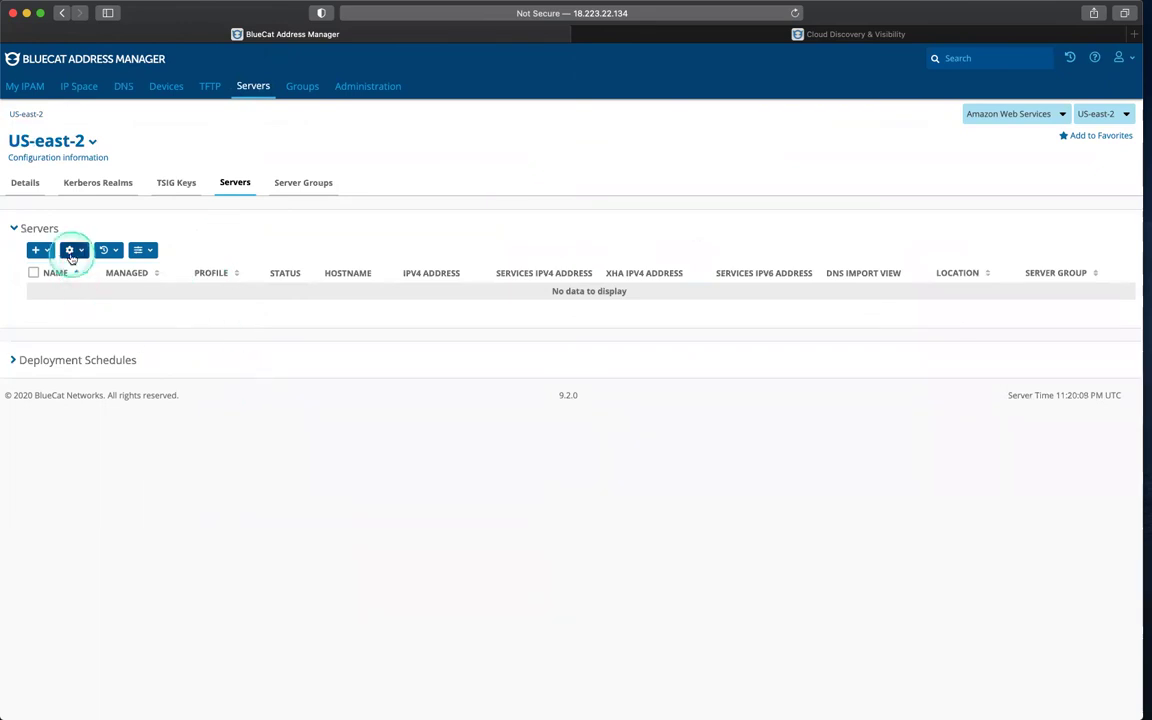
click(39, 250)
click(62, 274)
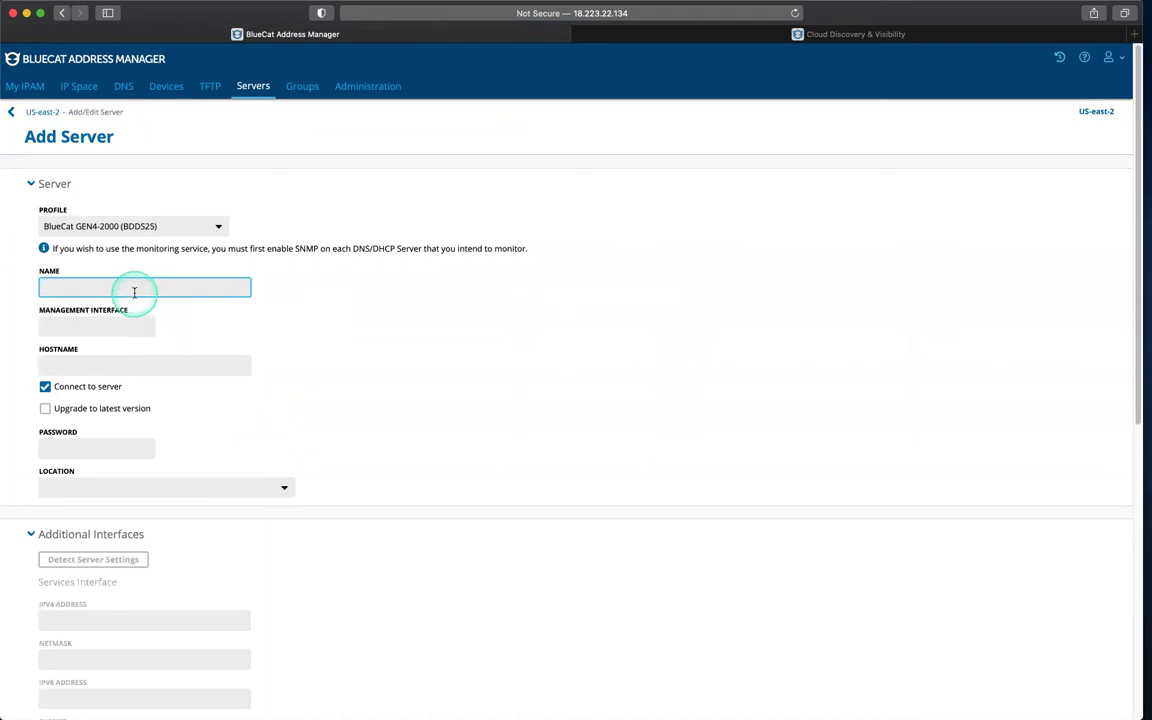
text(bdds)
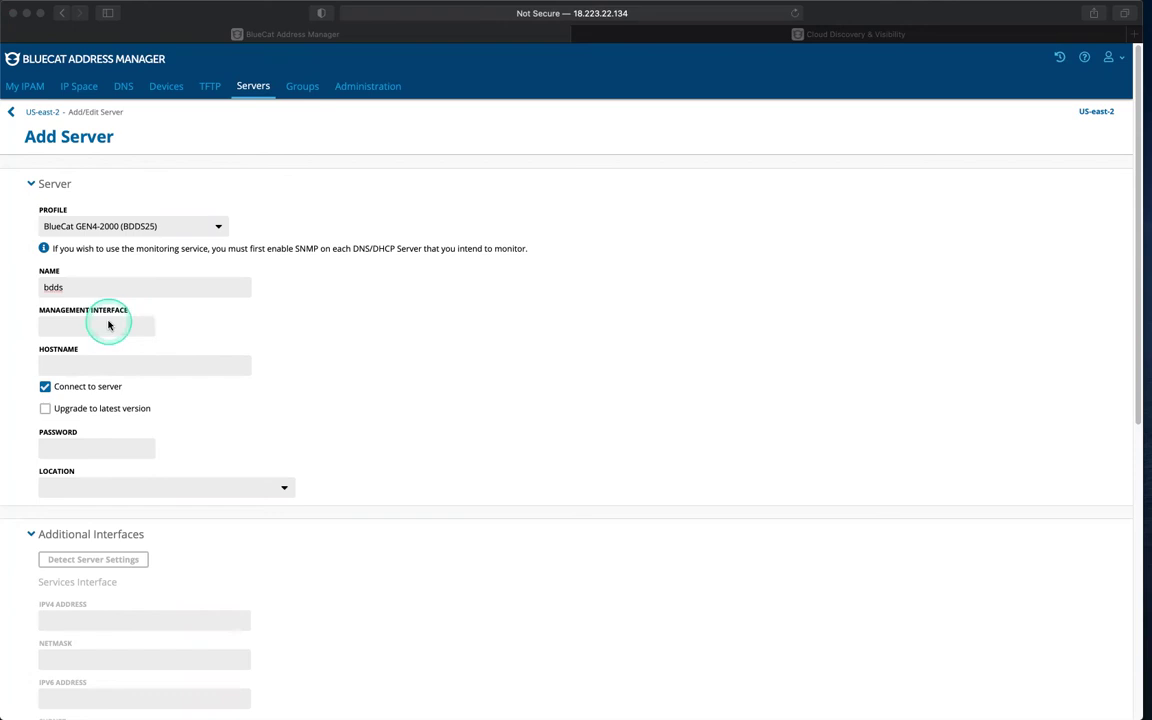
click(108, 326)
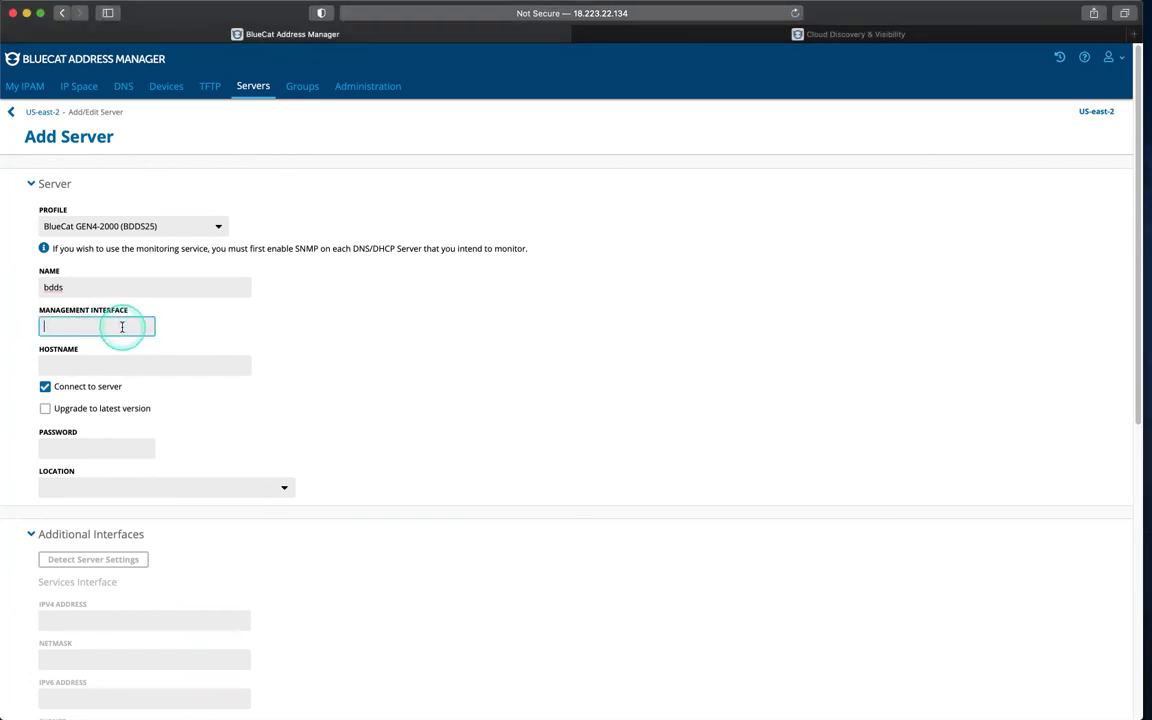
text(52.15.88.91)
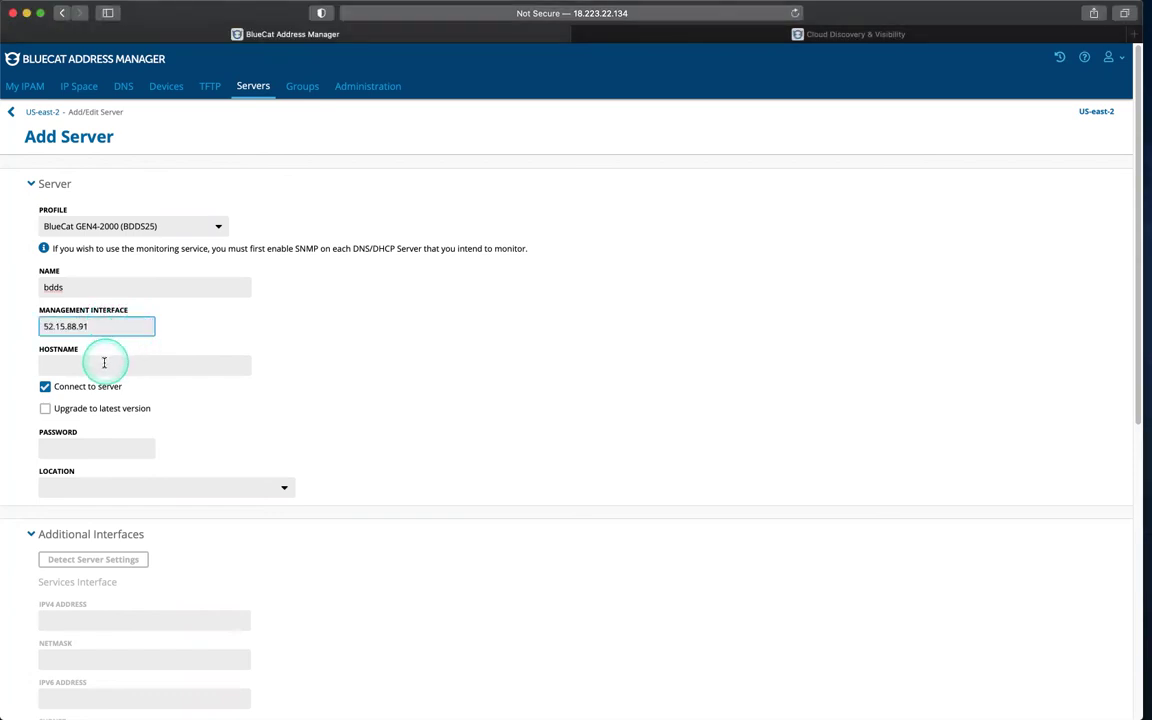
click(104, 363)
text(bd)
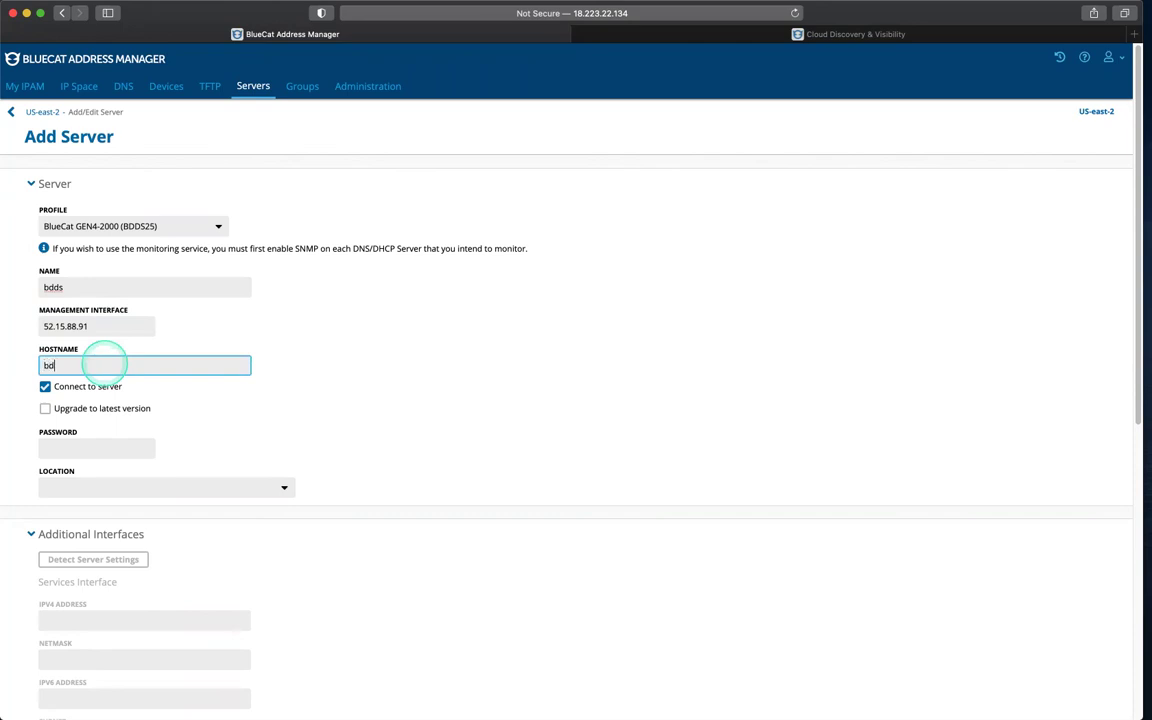
text(ds)
click(375, 424)
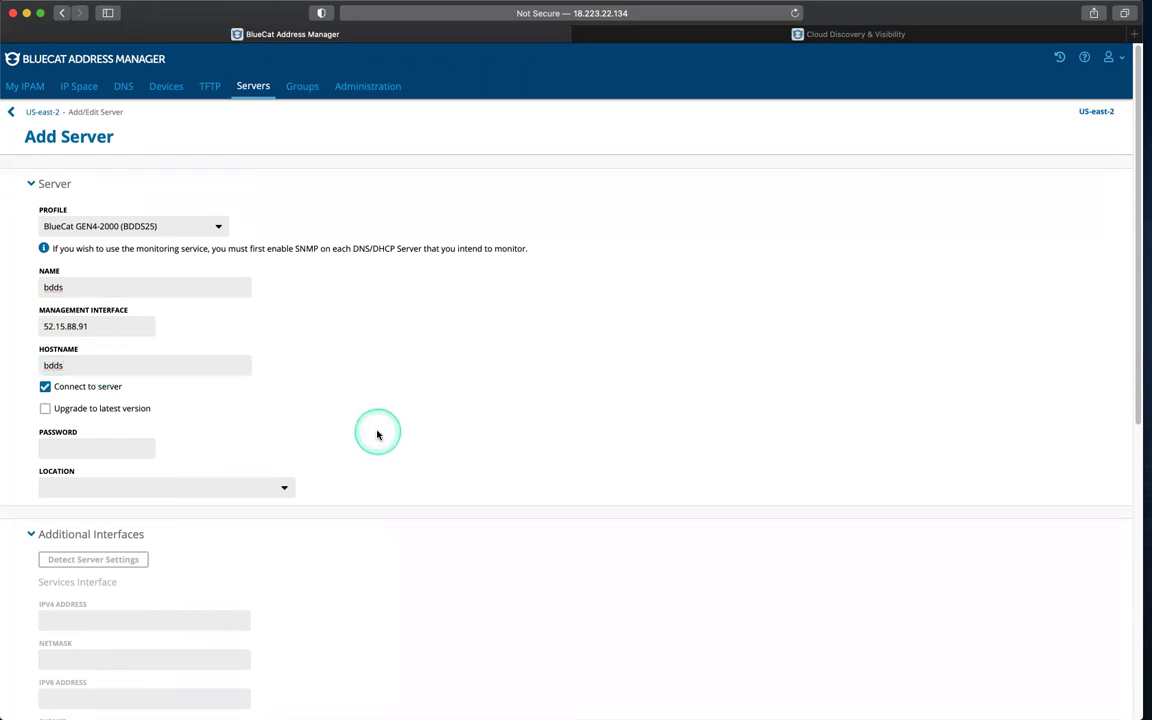
Step: Enter the server password, detect its interface settings, and add the bdds server
scroll(377, 430, down, 2)
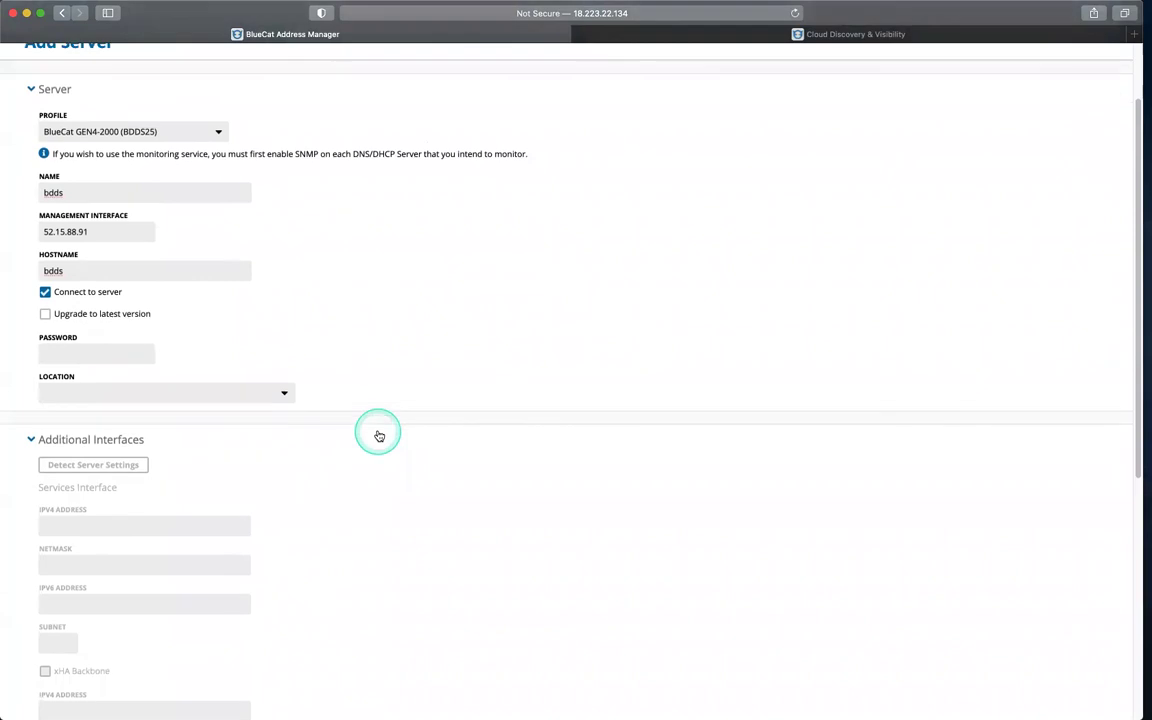
click(125, 357)
text(••)
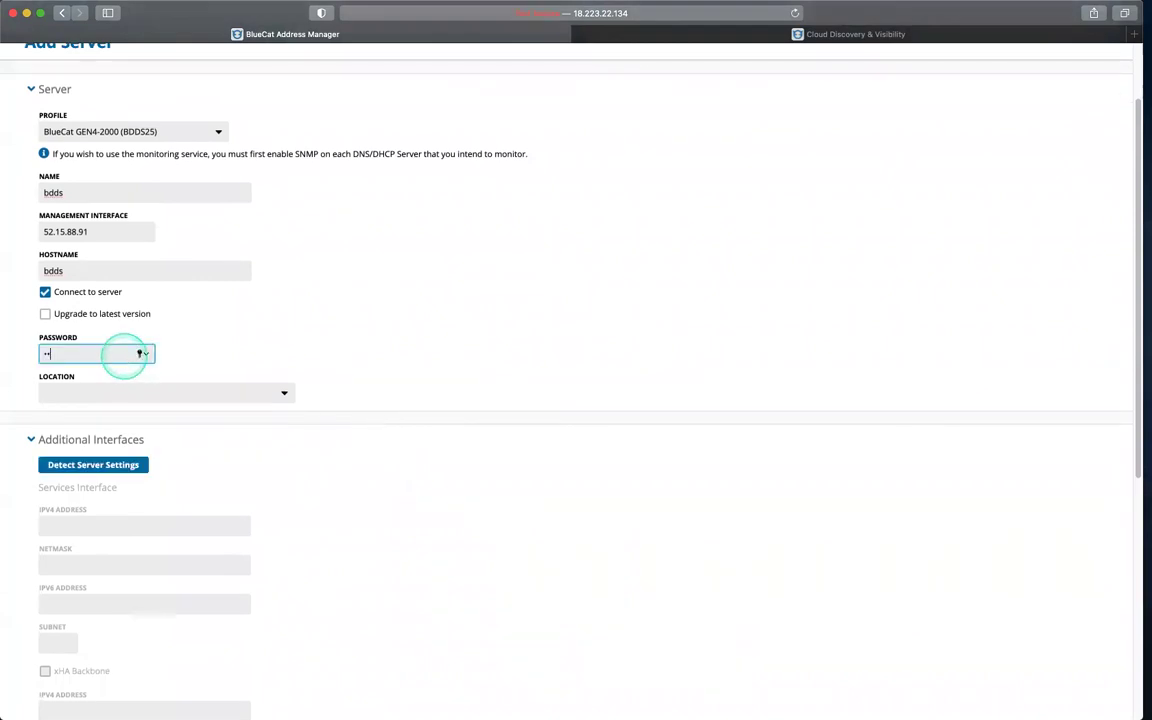
text(•••••)
click(115, 465)
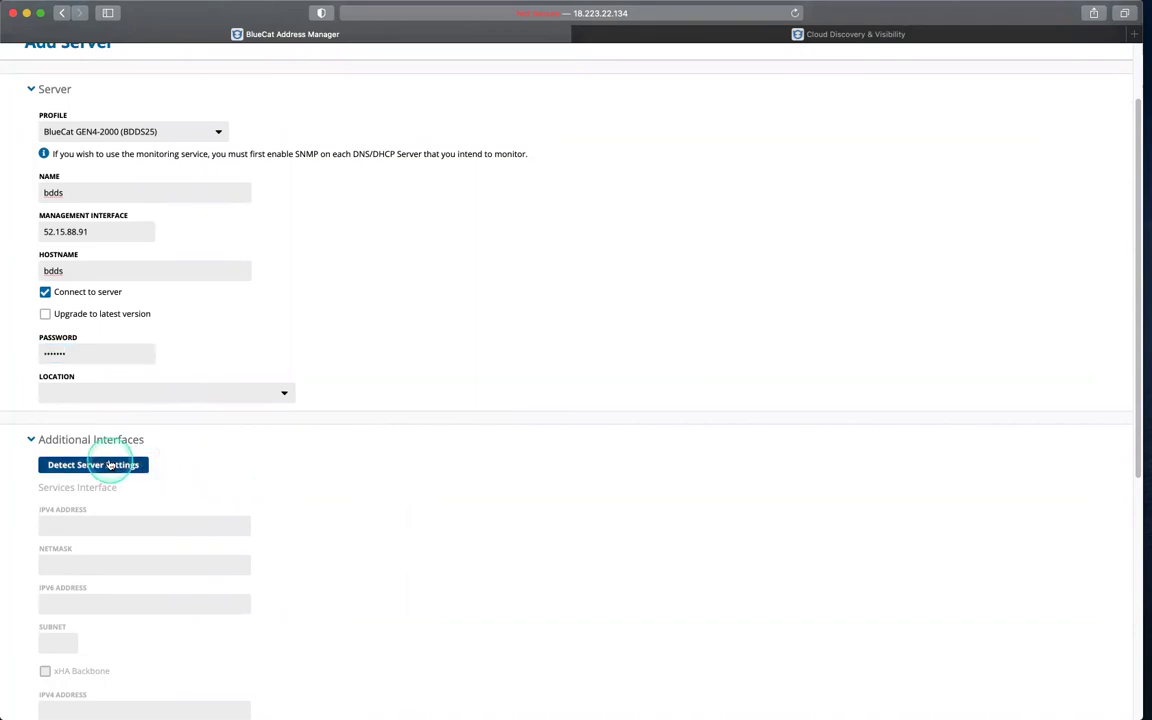
click(243, 467)
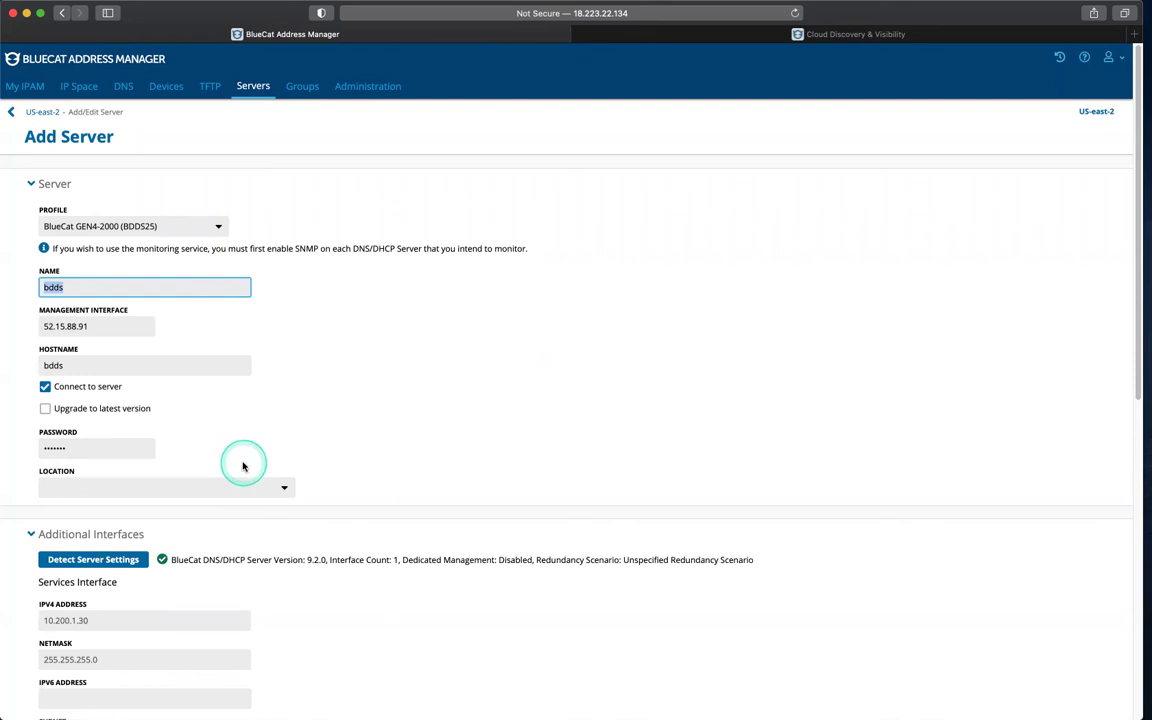
scroll(243, 467, down, 10)
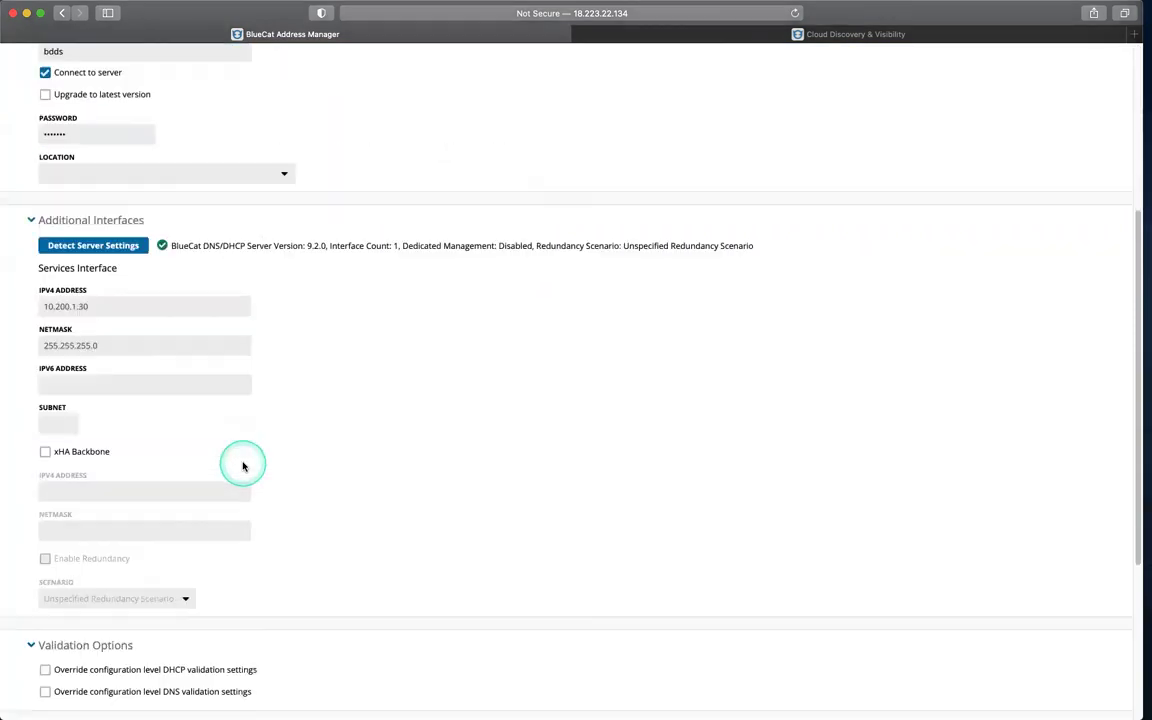
click(47, 667)
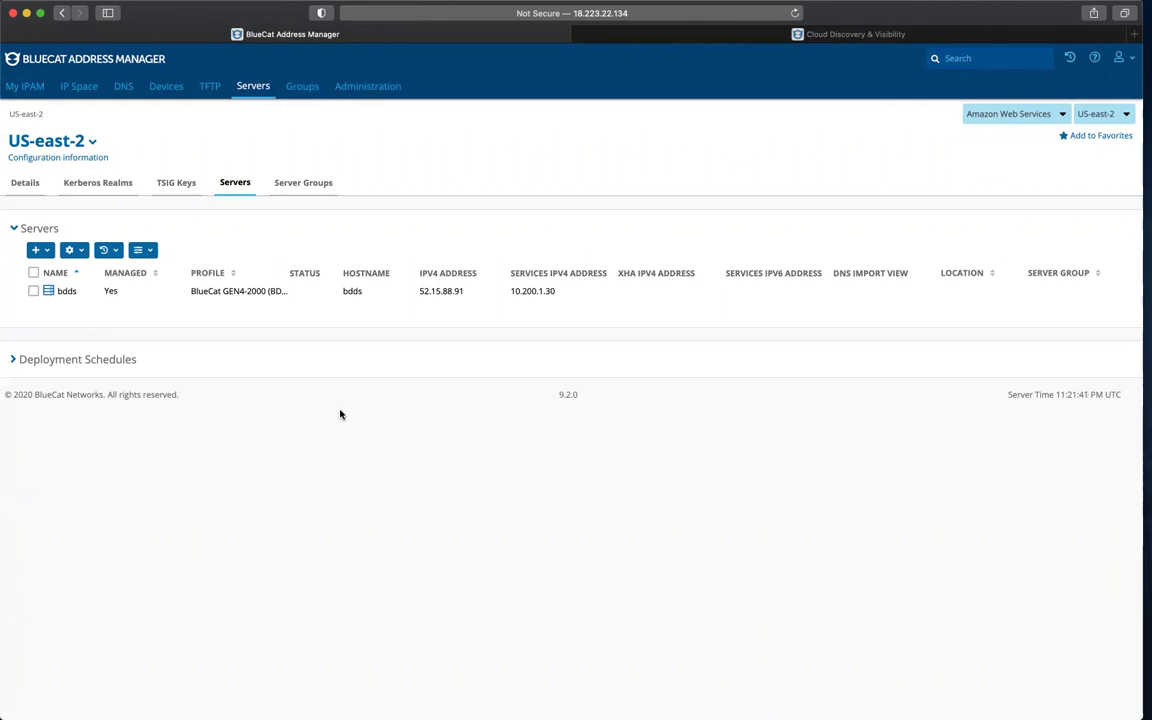
Step: Add a DNS Master deployment role on team1.com served by the bdds interface at 52.15.88.91
click(125, 89)
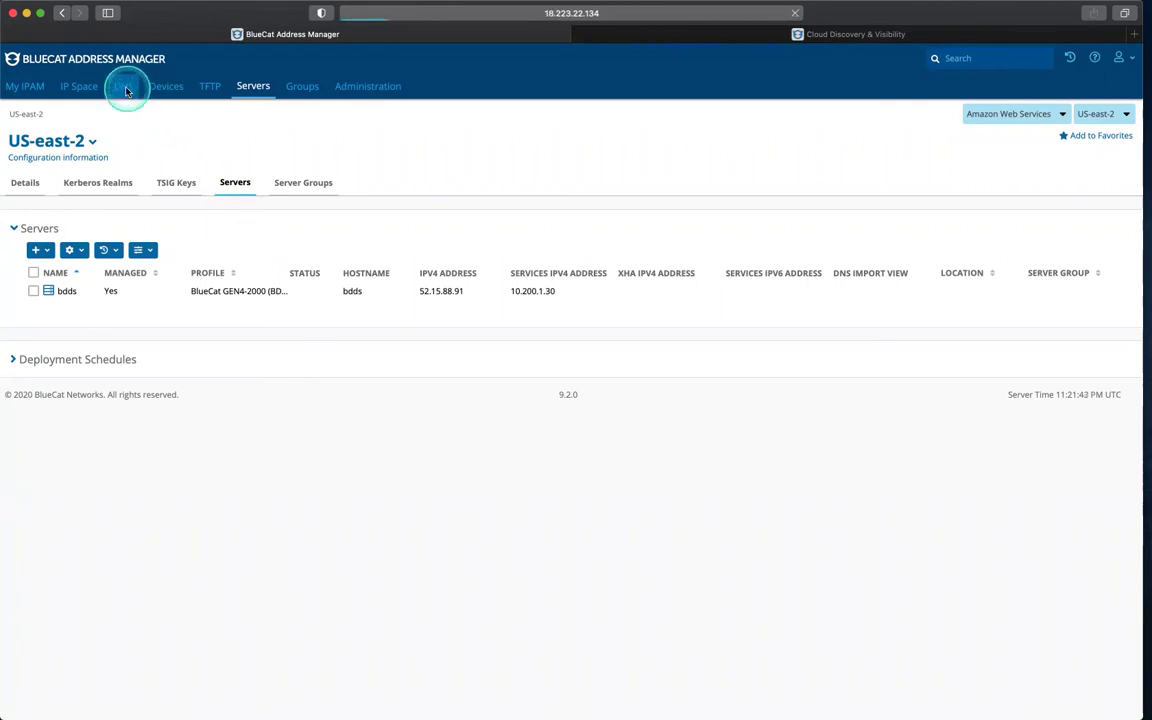
click(434, 183)
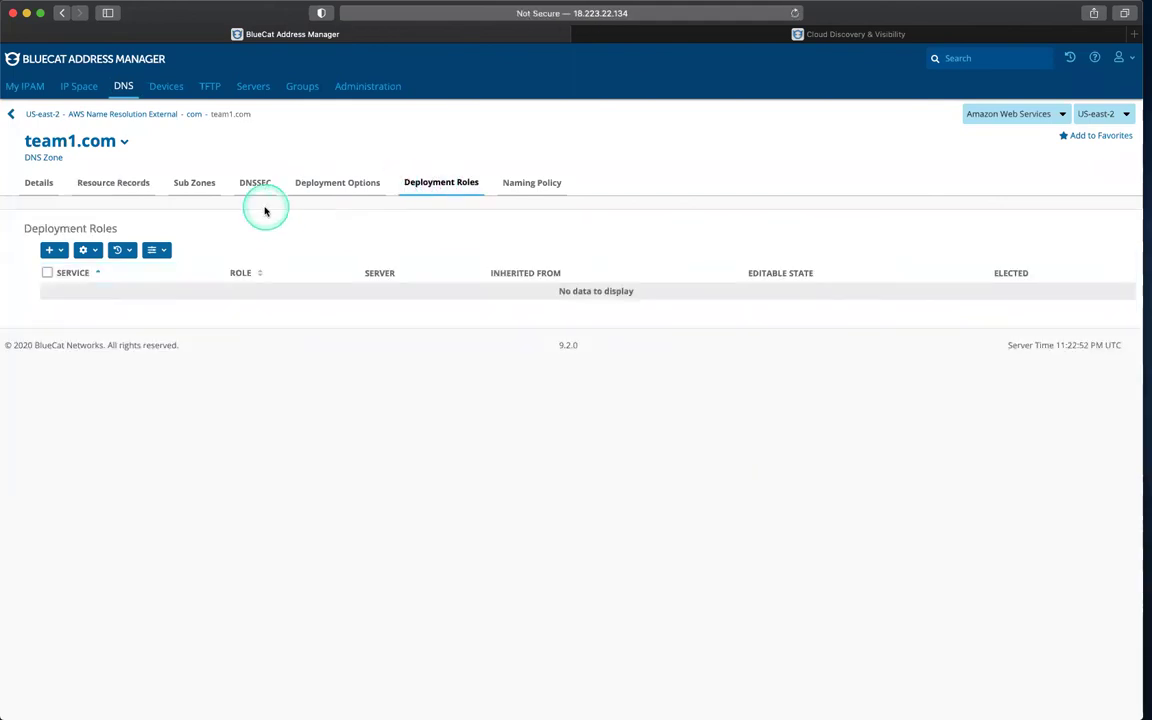
click(48, 250)
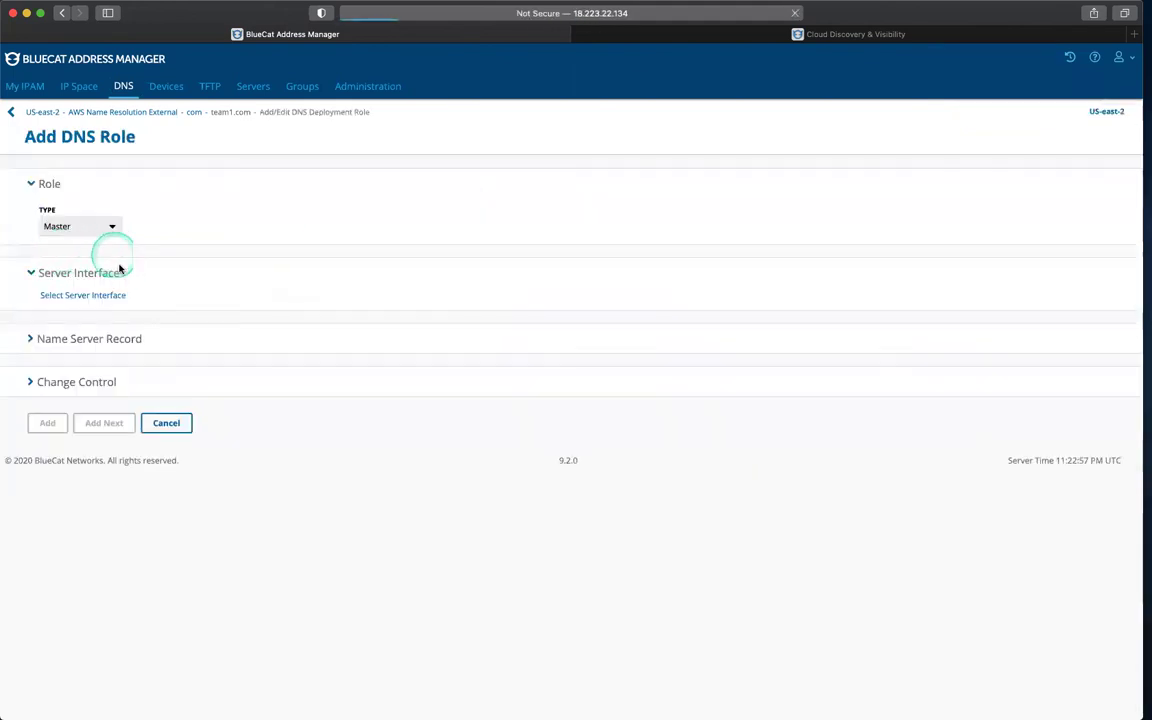
click(70, 298)
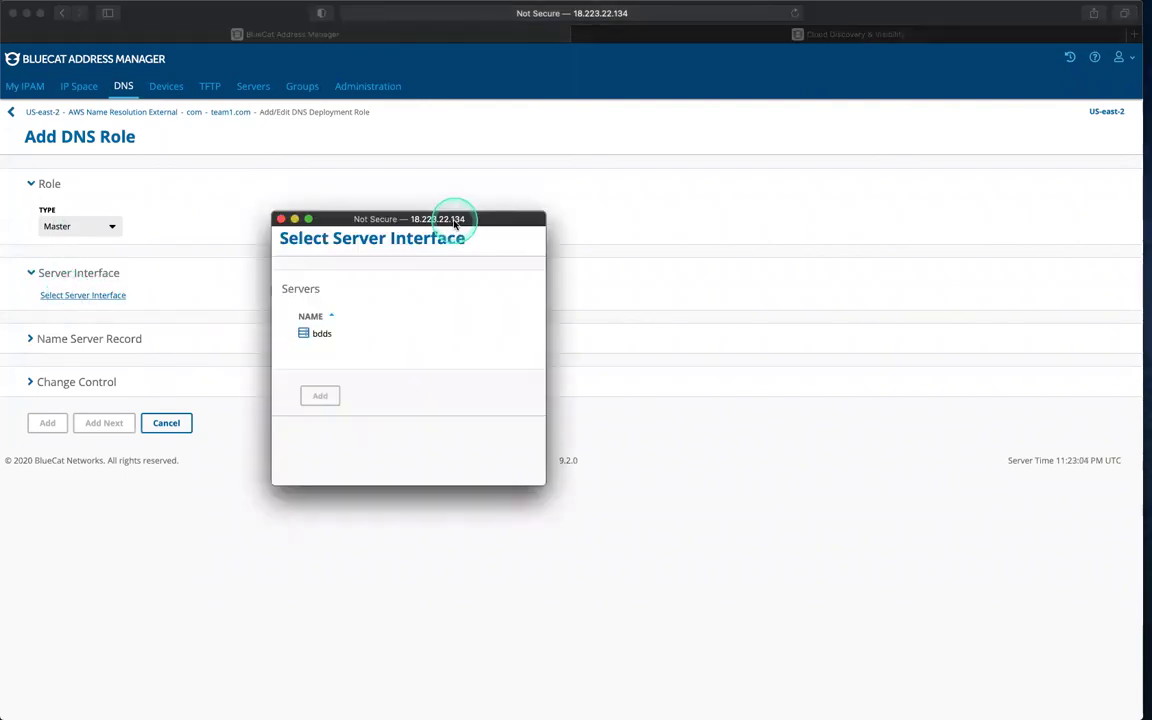
click(316, 333)
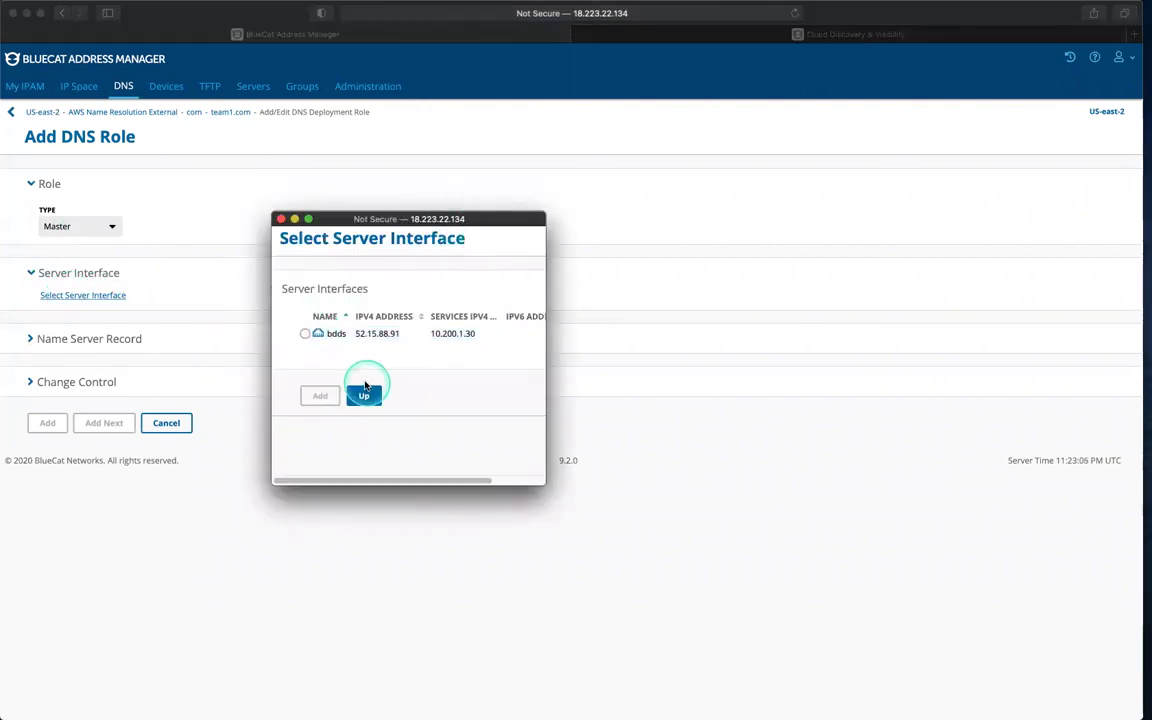
click(304, 333)
click(319, 396)
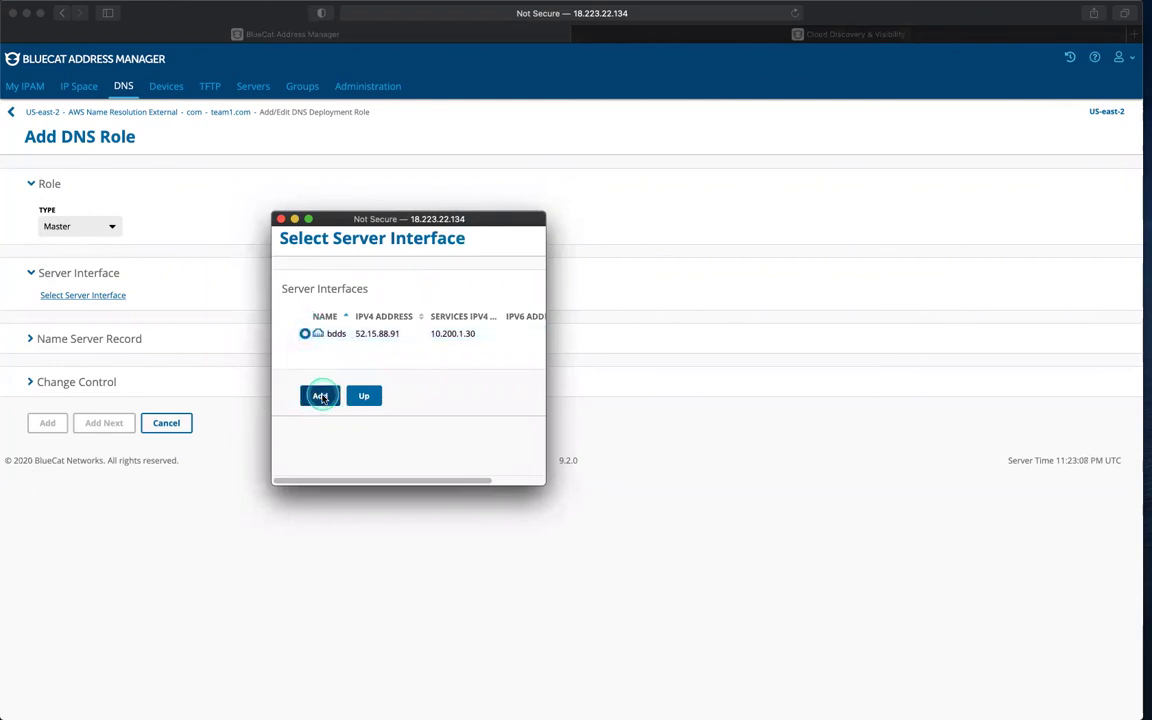
click(47, 428)
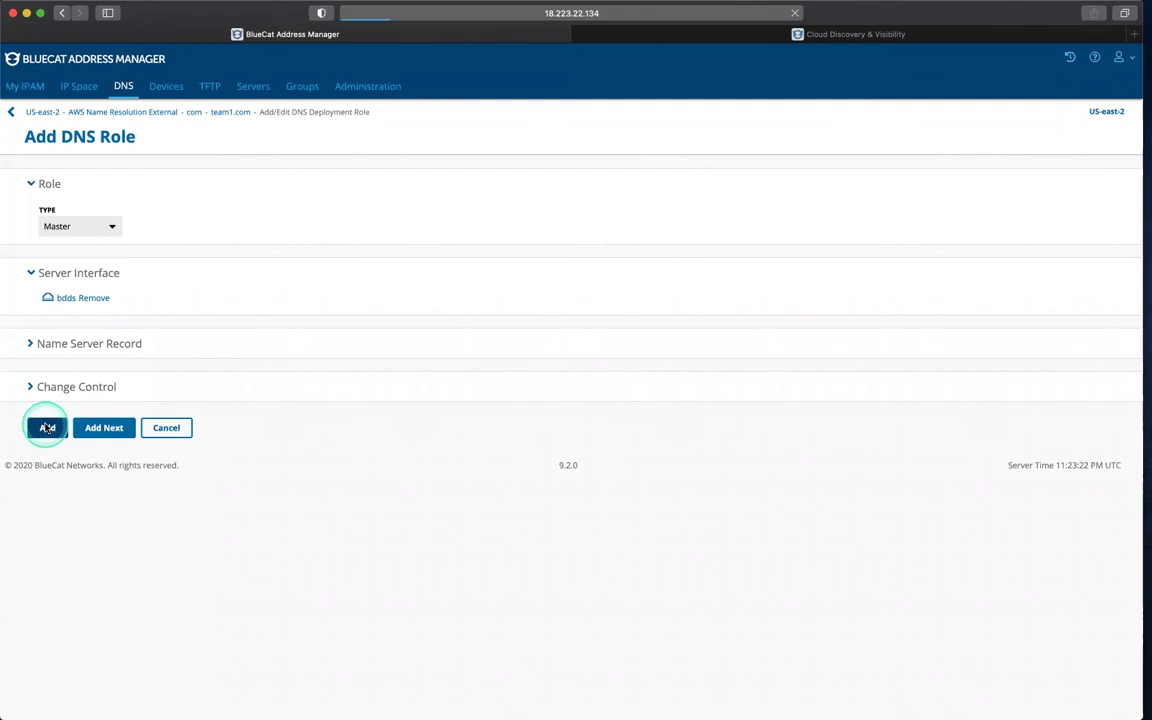
click(213, 309)
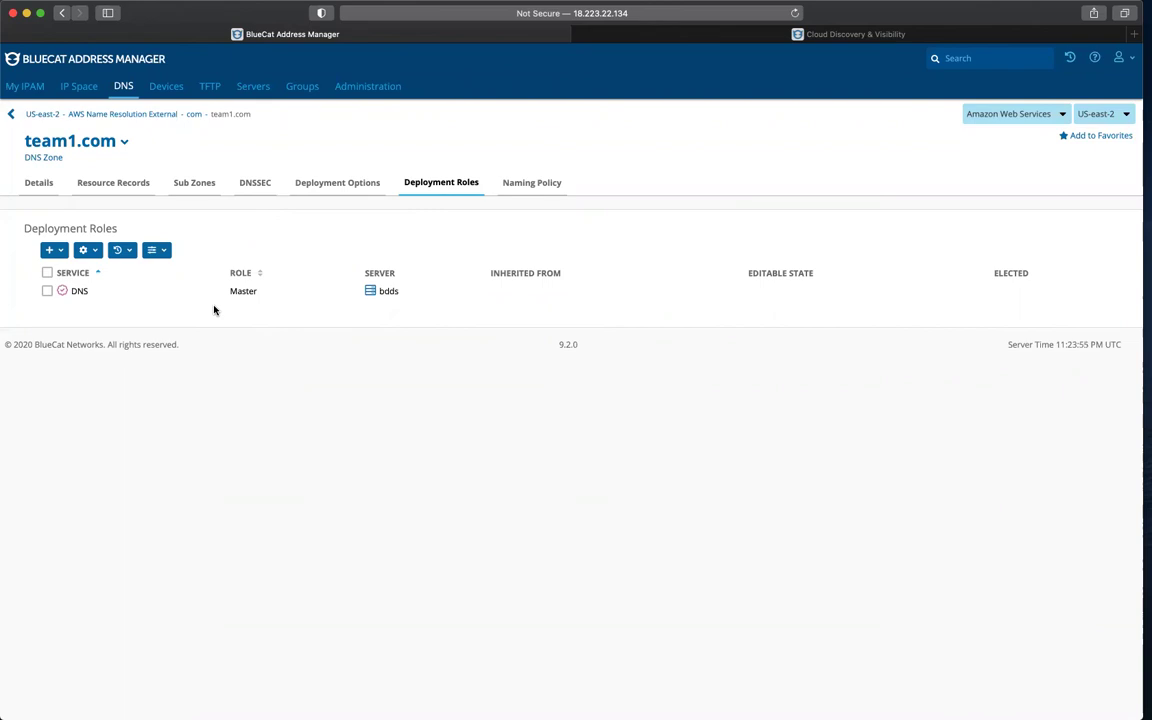
Step: Force a full DNS deployment to the bdds server and wait for it to succeed
click(253, 87)
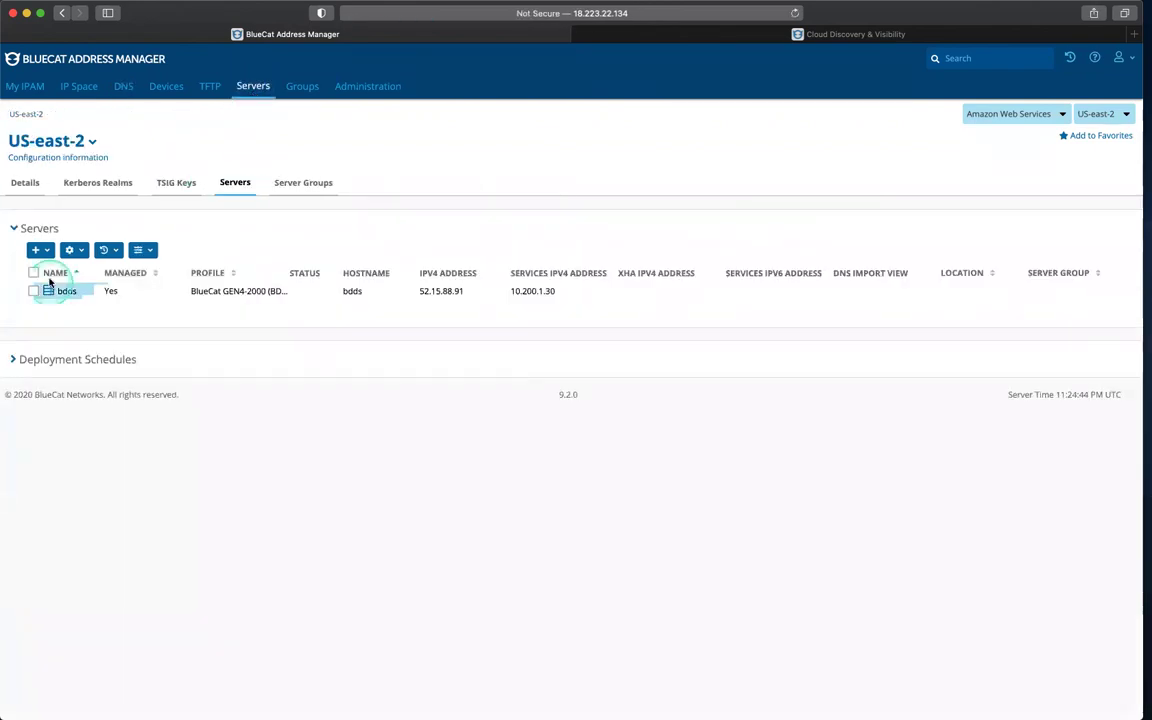
click(48, 289)
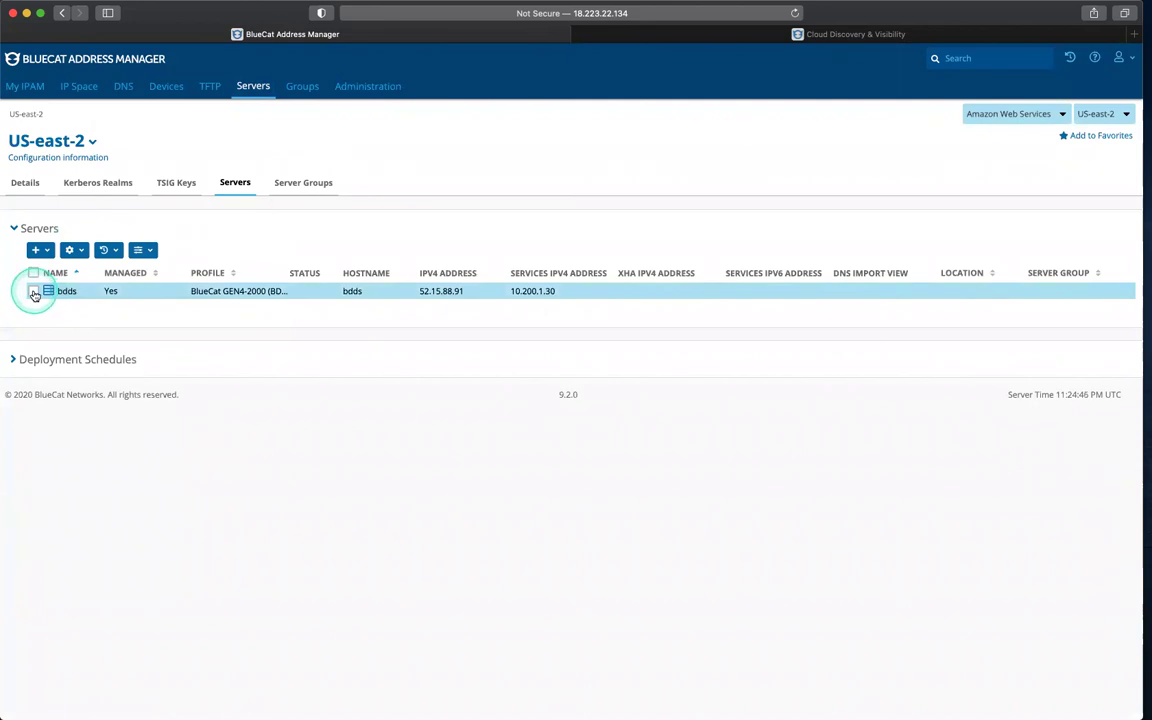
click(33, 292)
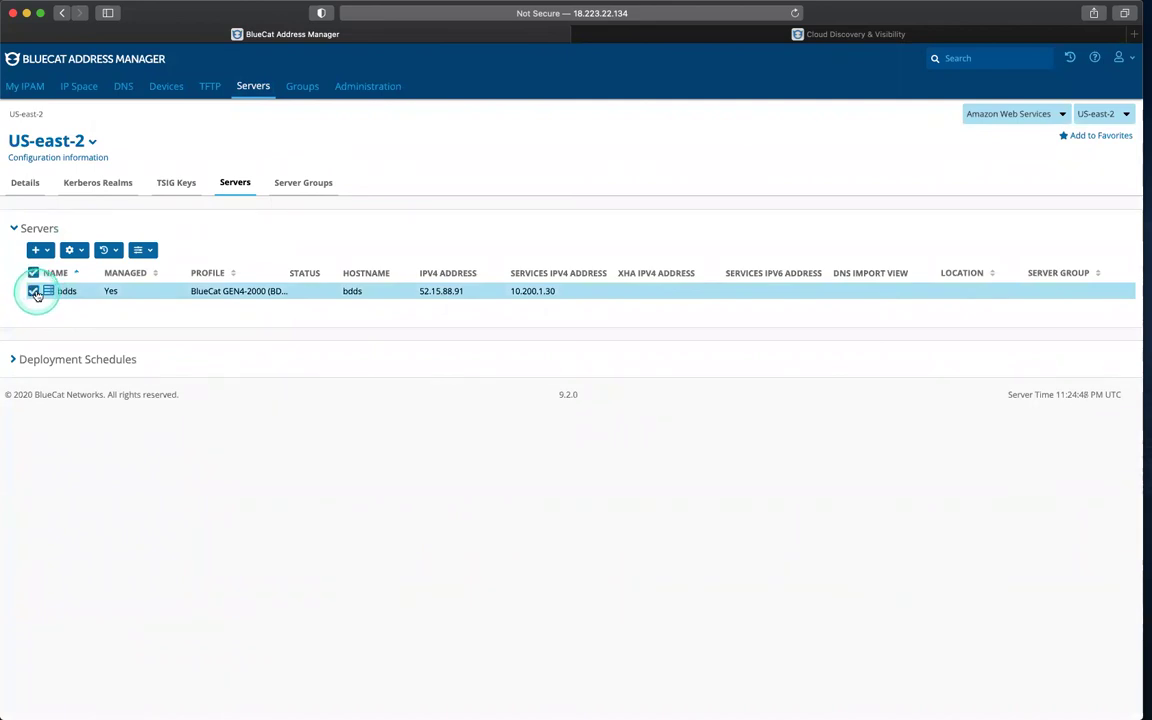
click(73, 250)
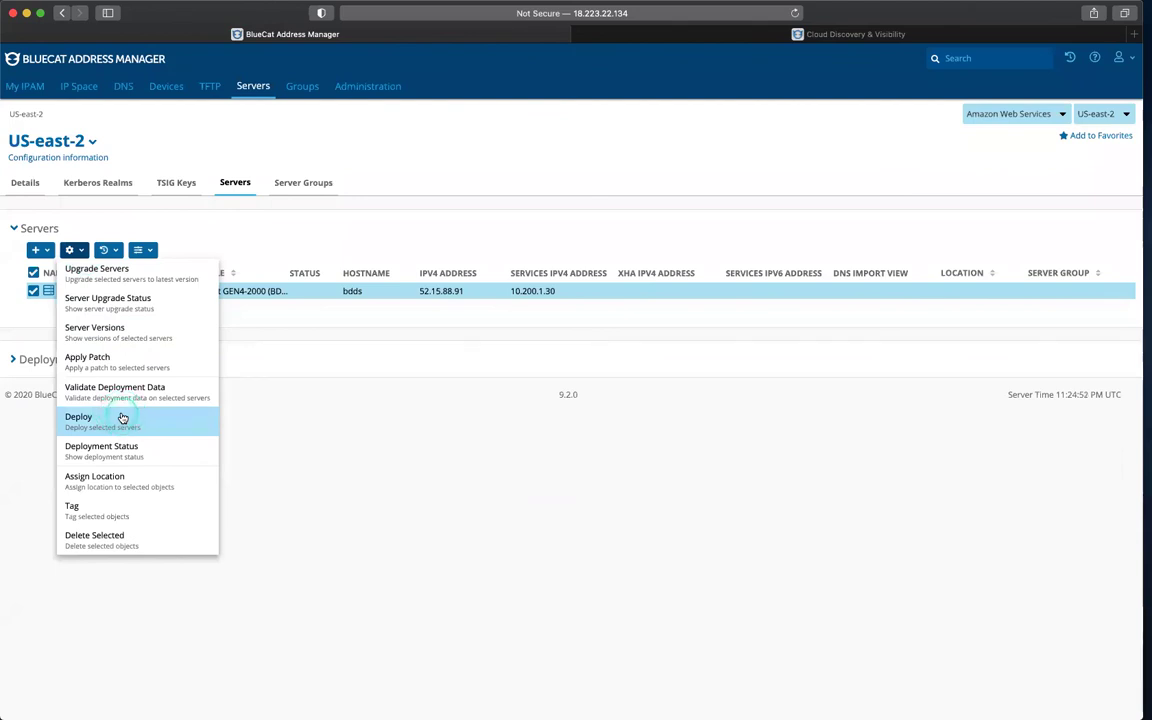
click(122, 417)
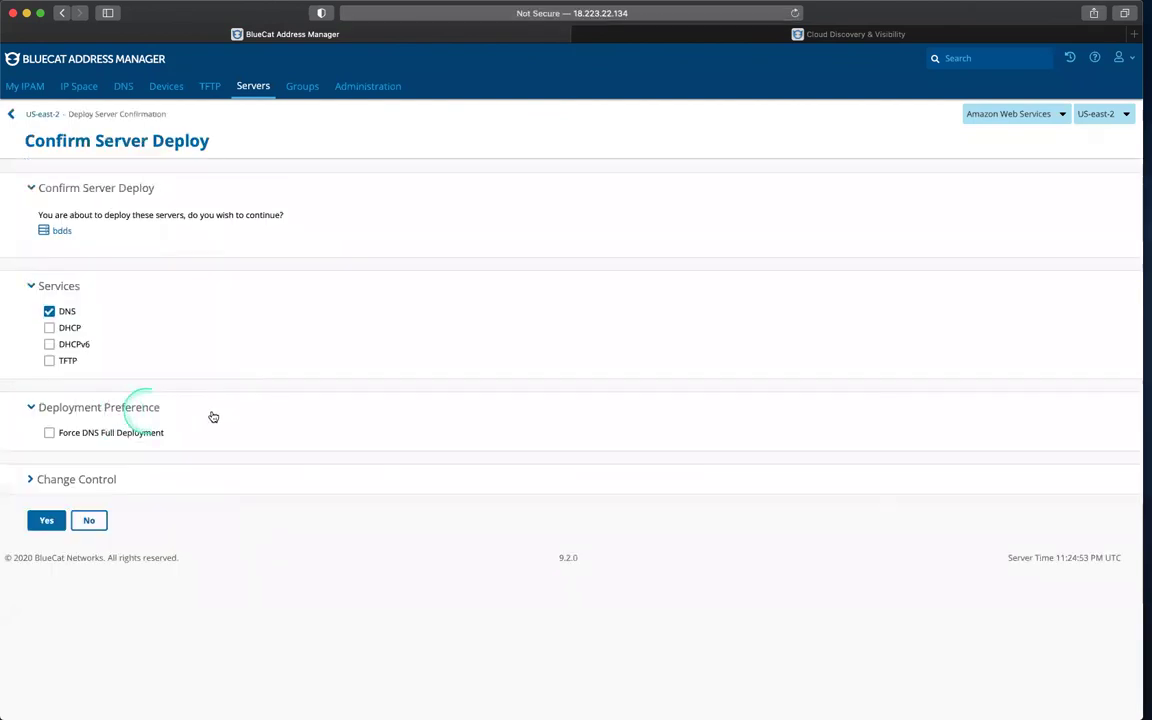
click(47, 433)
click(46, 520)
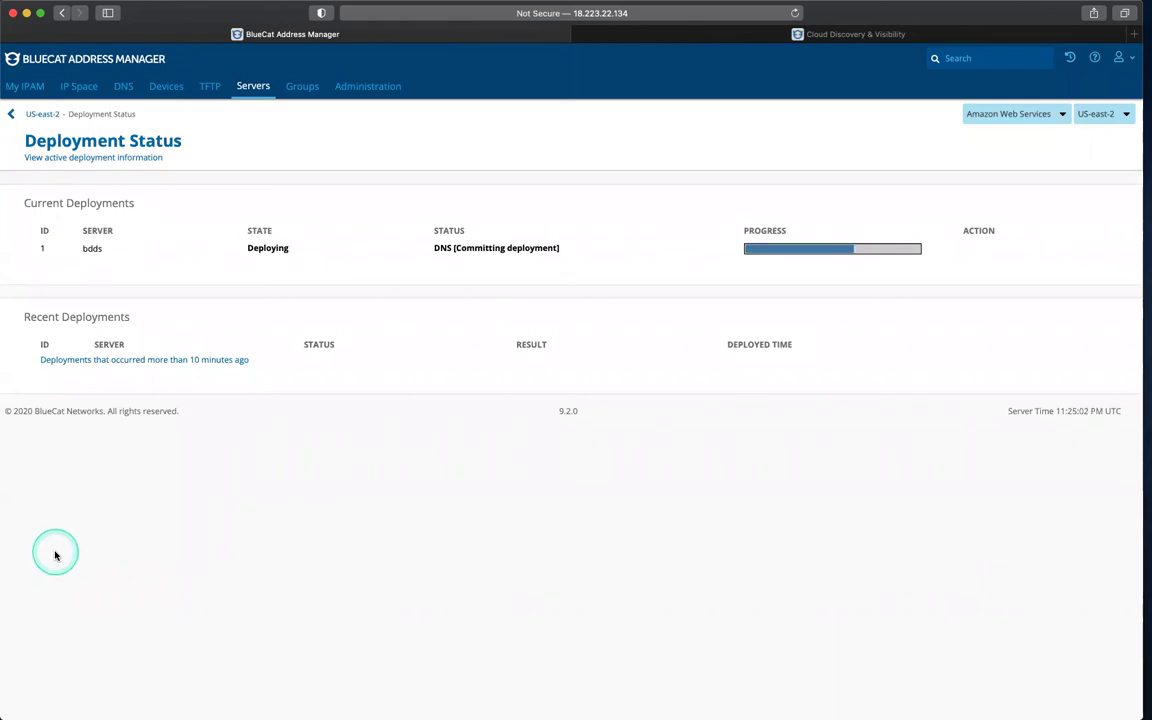
click(55, 555)
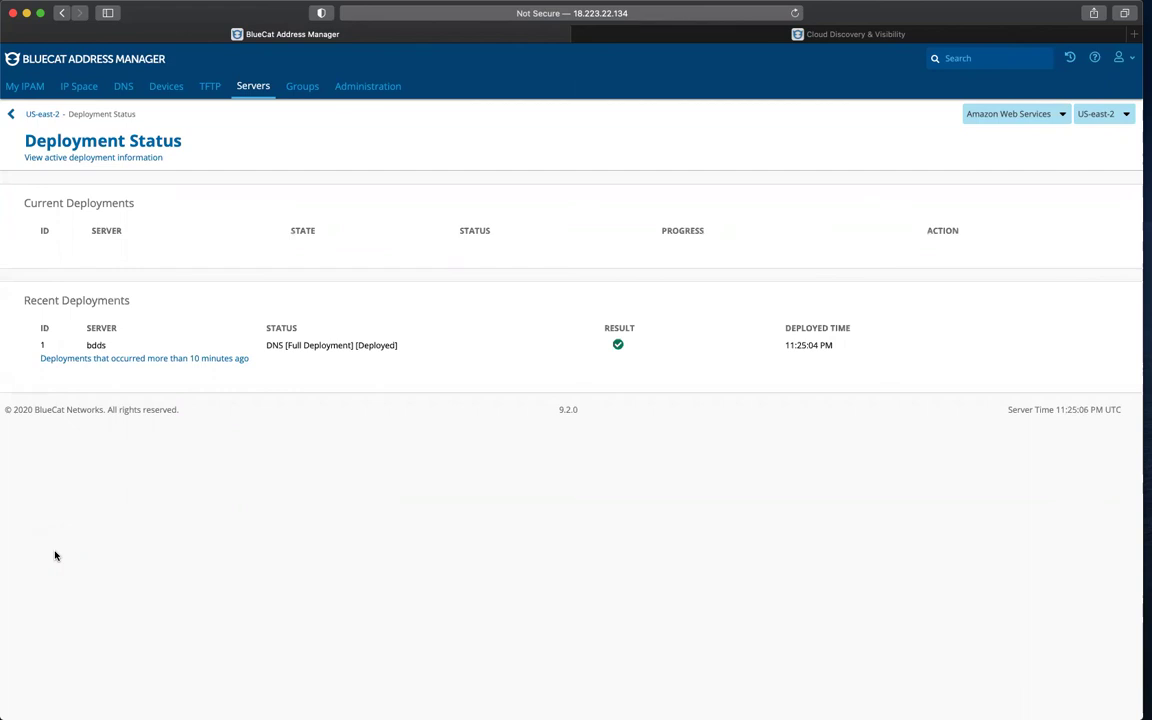
click(55, 555)
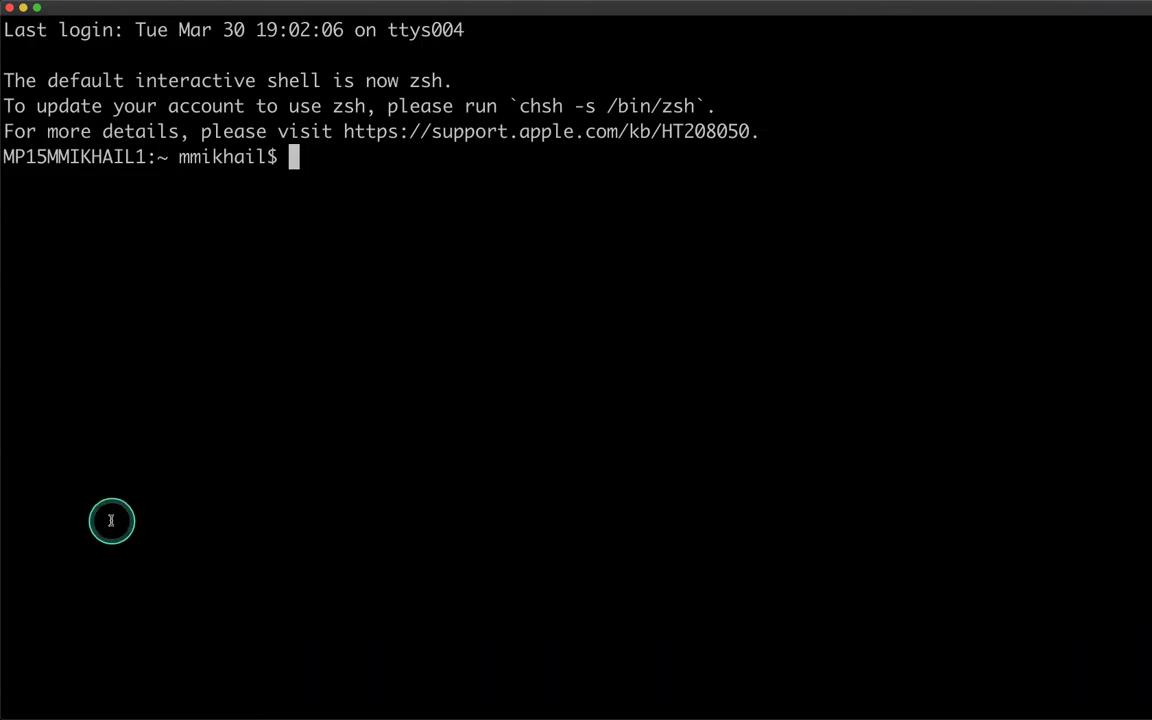
text(dig @52.15.88.91 mmikhail_Test_Client_1.team1.com)
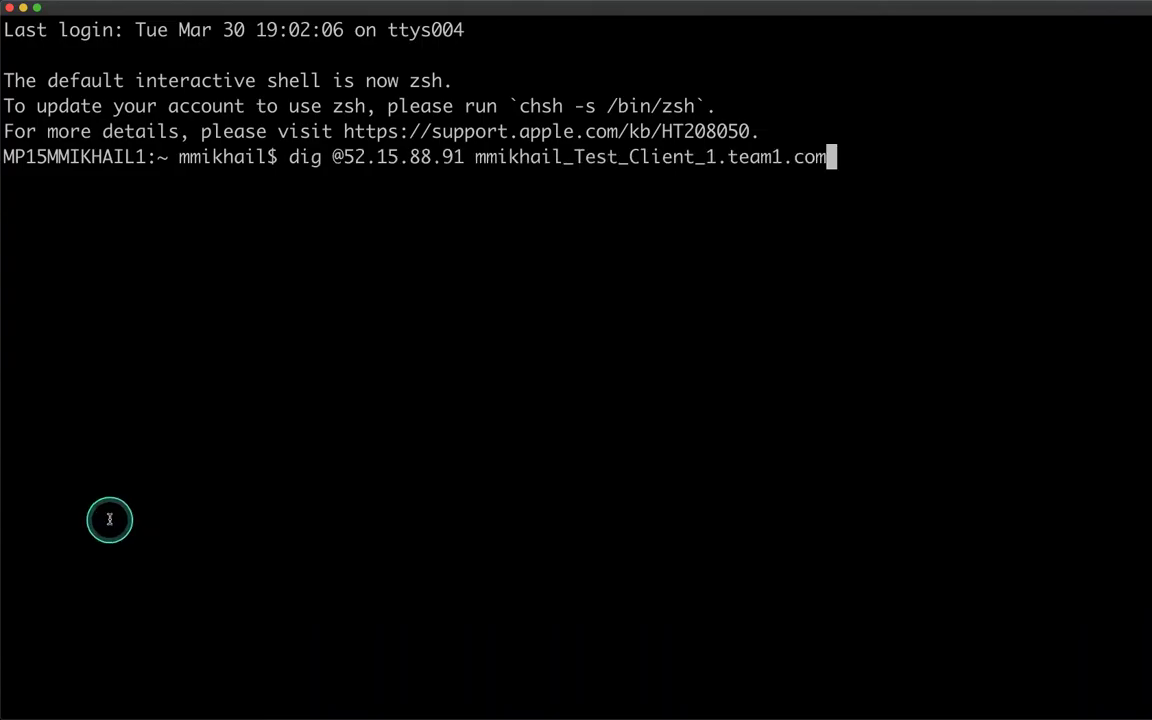
key(Return)
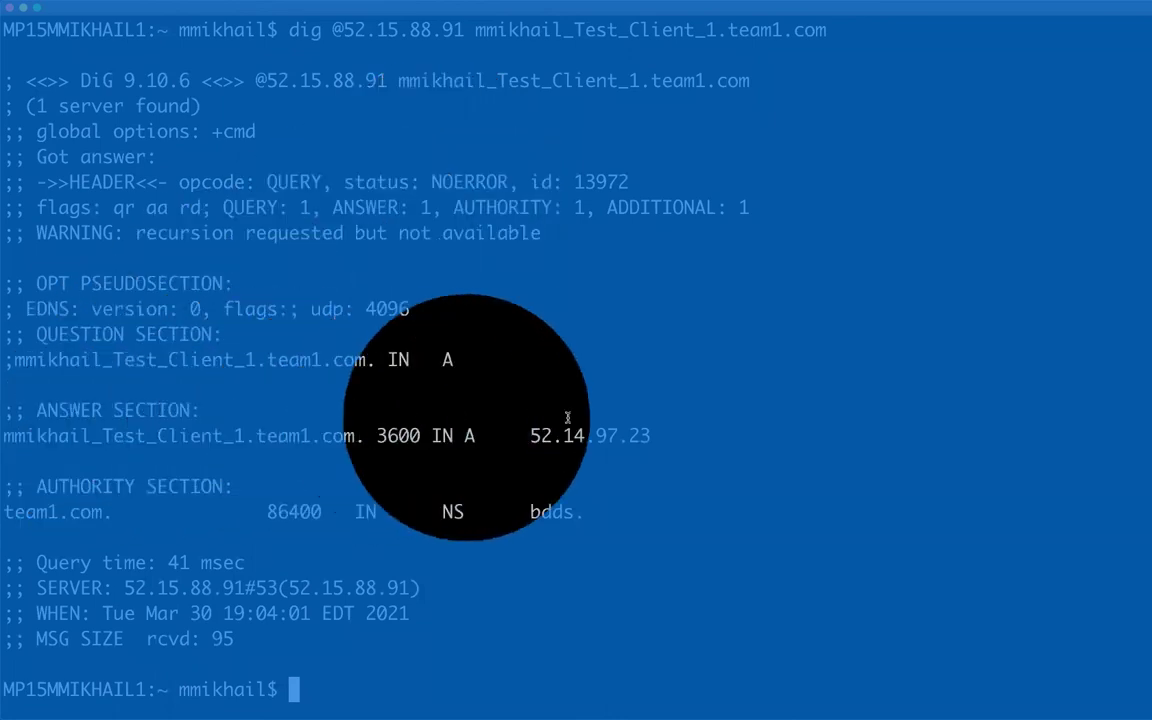
click(108, 418)
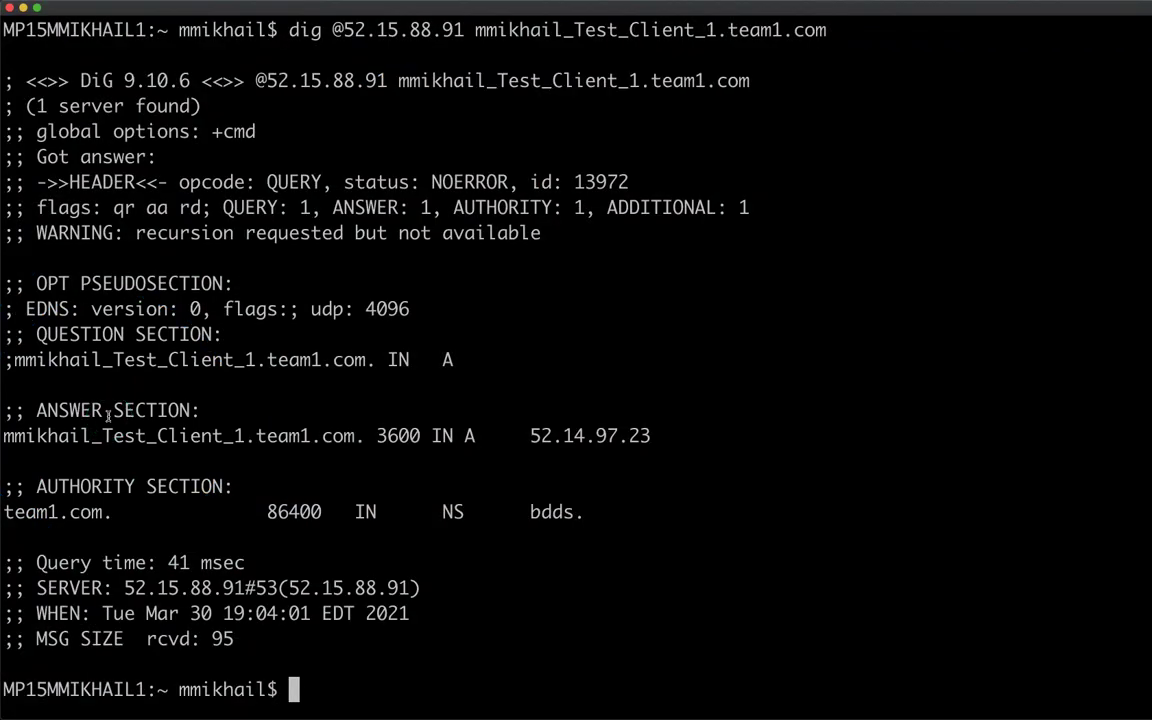
click(108, 417)
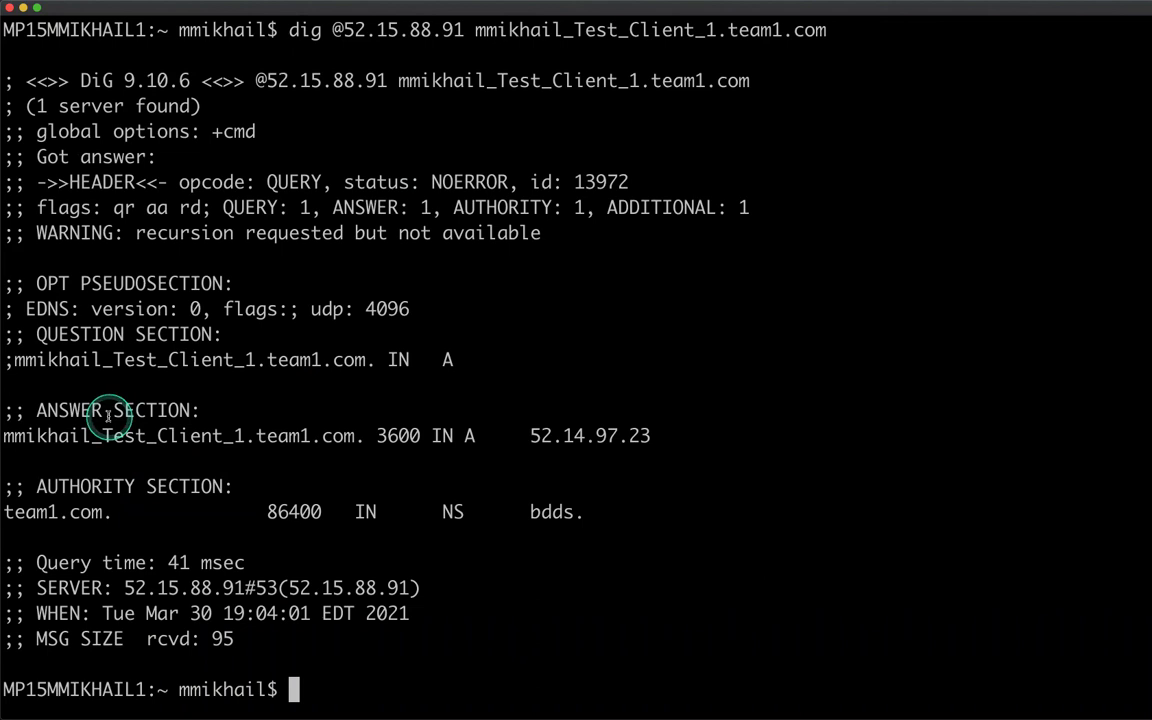
click(108, 417)
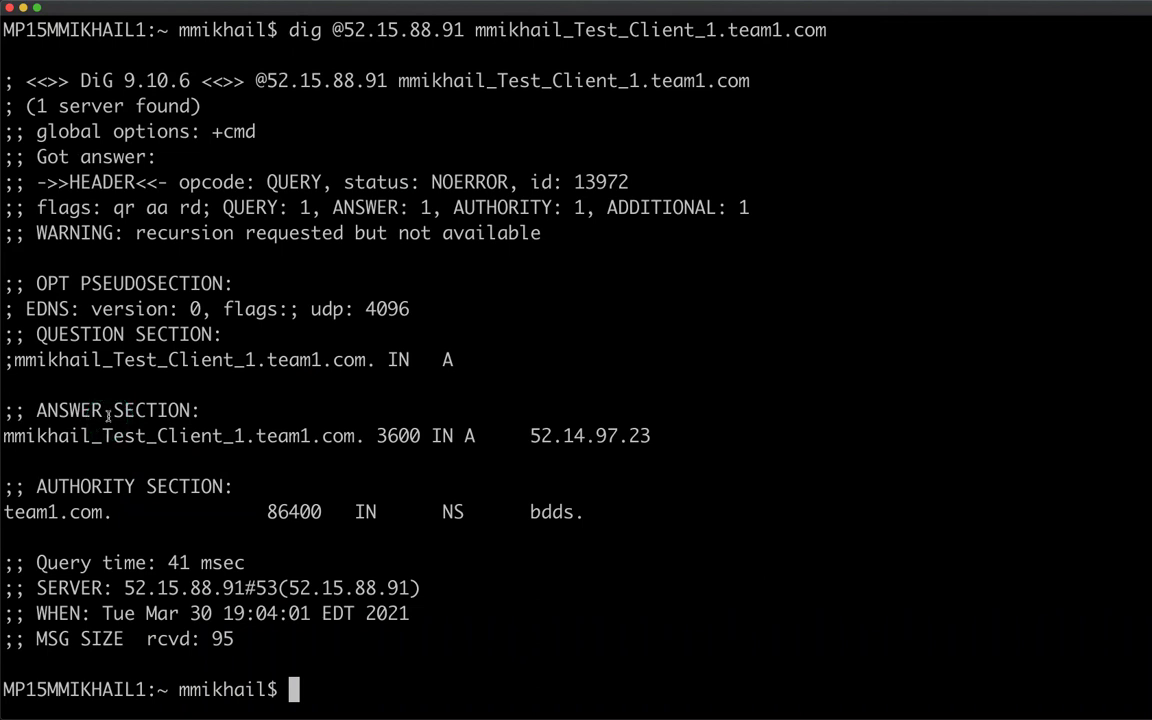
click(108, 417)
click(108, 415)
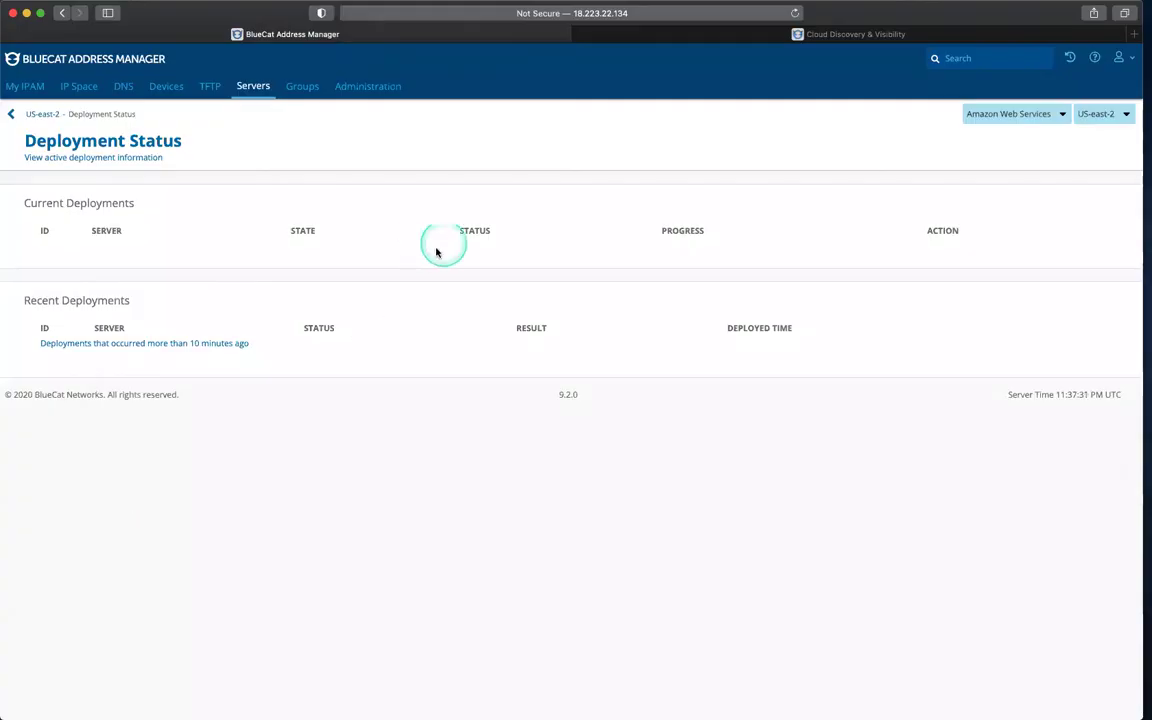
click(645, 38)
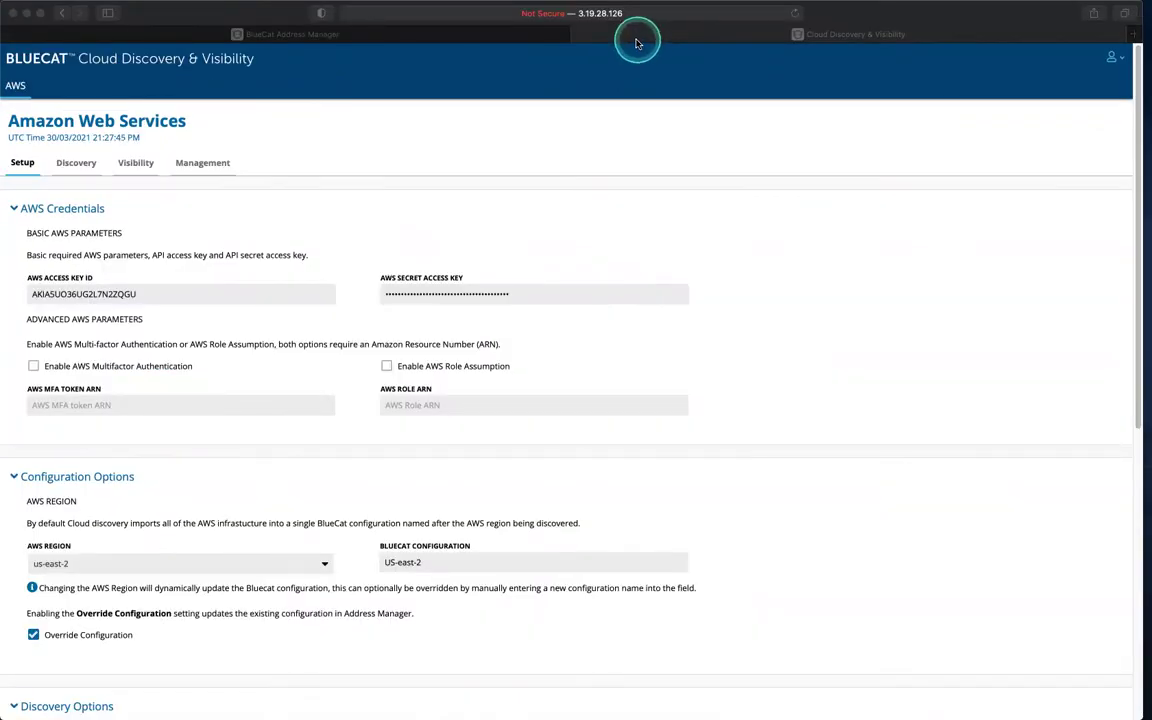
Step: Expand Visibility Options and enable both Visibility and Update DNS
scroll(595, 180, down, 10)
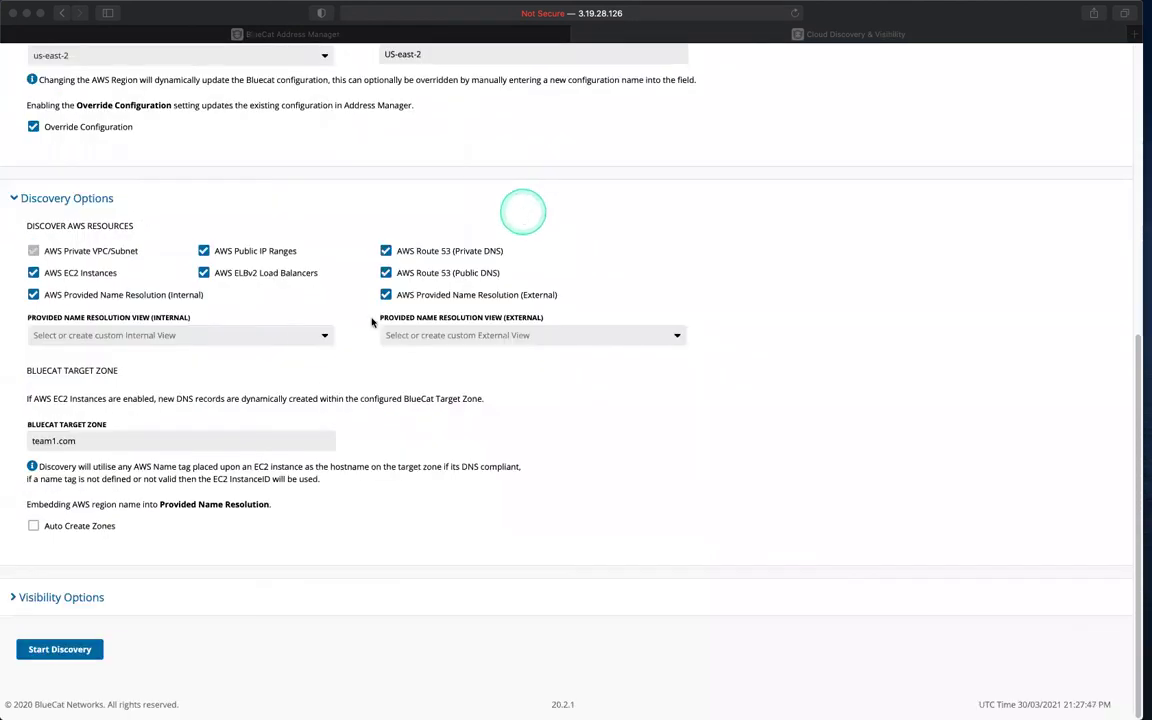
click(13, 598)
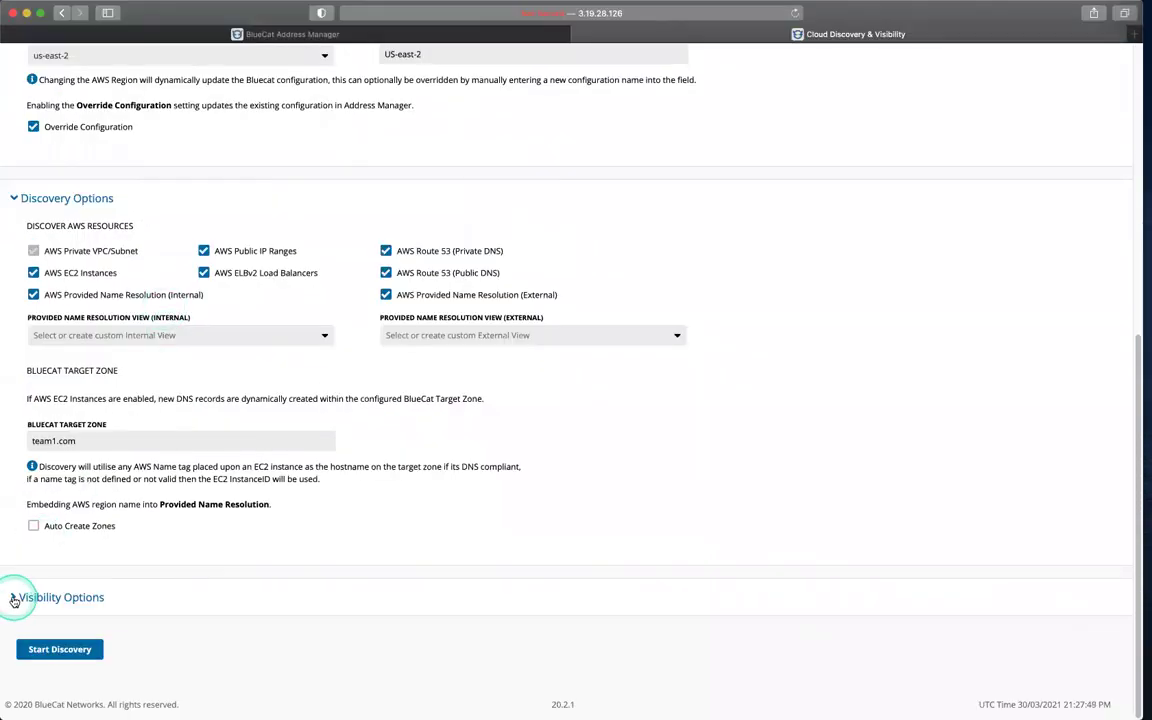
scroll(141, 656, down, 5)
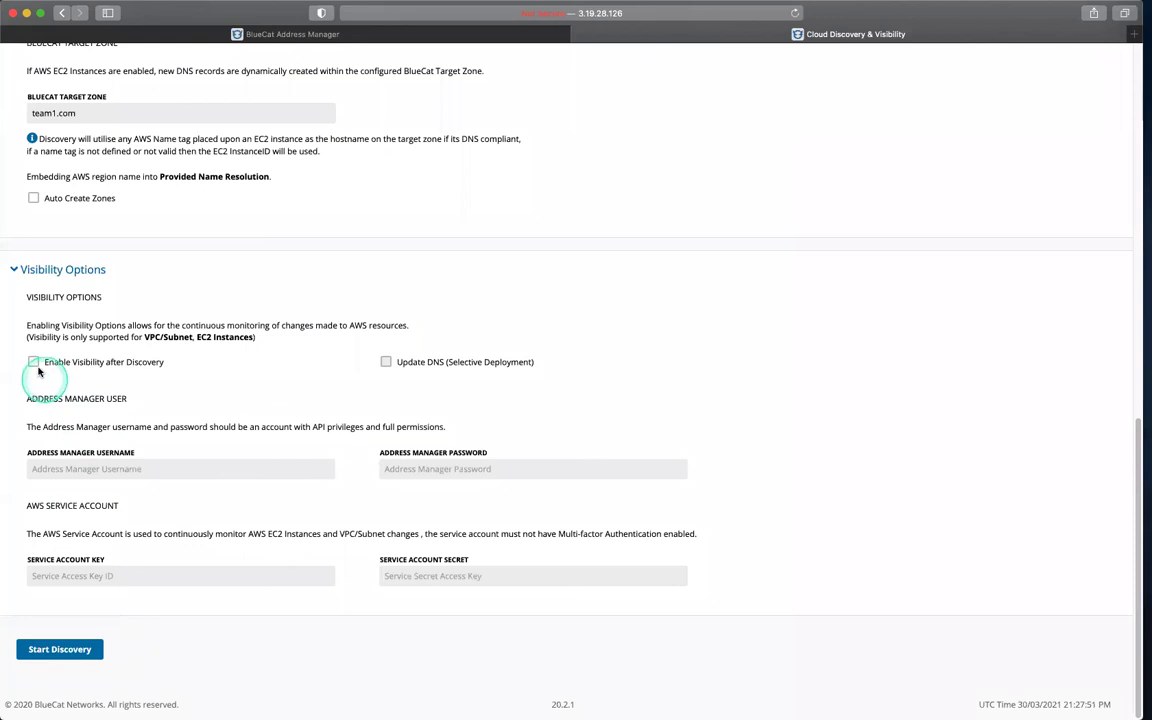
click(34, 363)
click(386, 362)
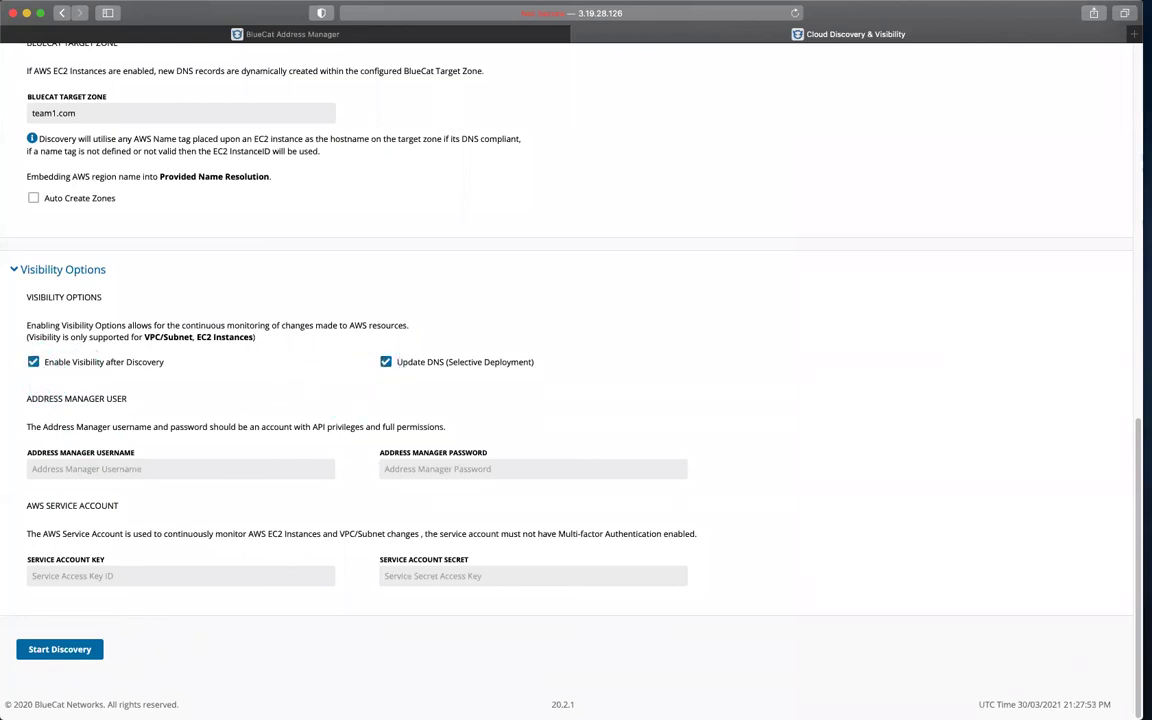
Step: Paste the AWS service account key and secret, and enter the Address Manager username and password
click(149, 576)
key(super+v)
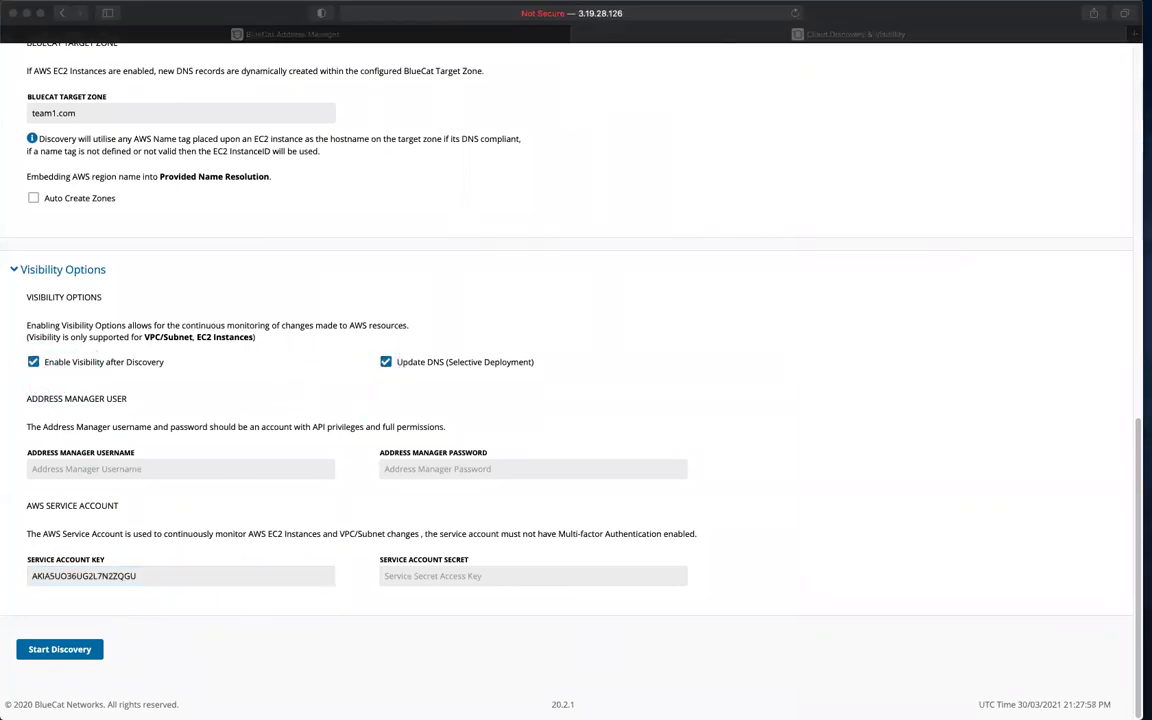
click(489, 576)
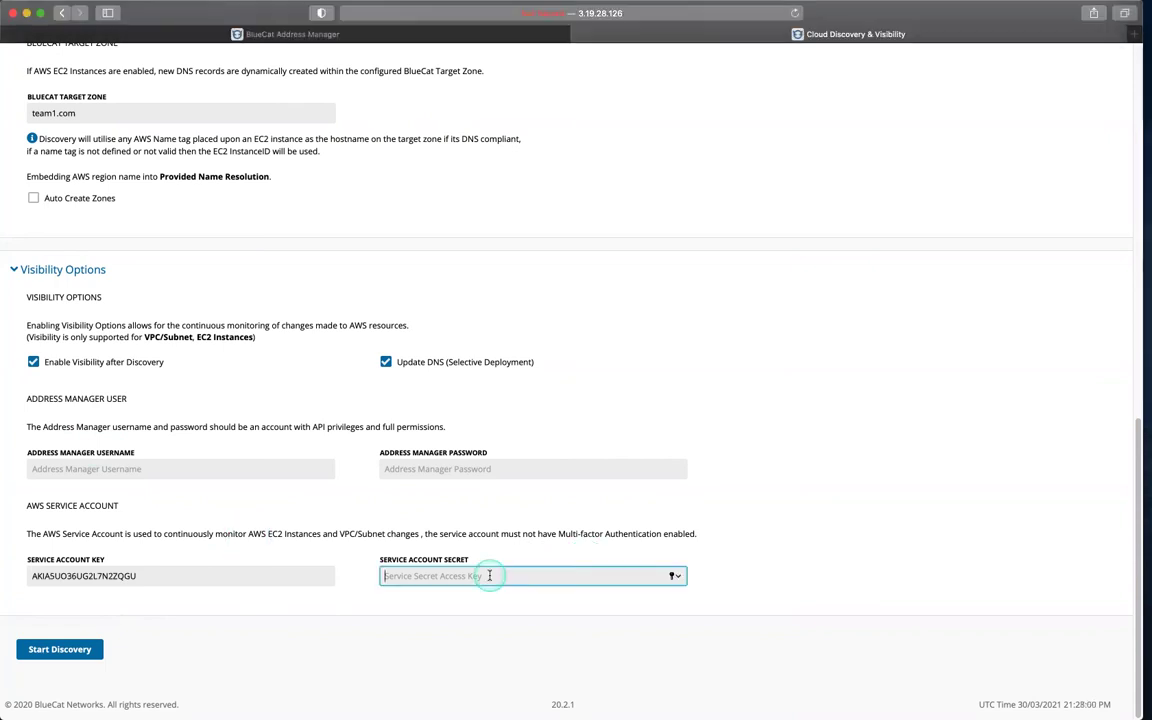
key(super+v)
click(219, 468)
text(gateway)
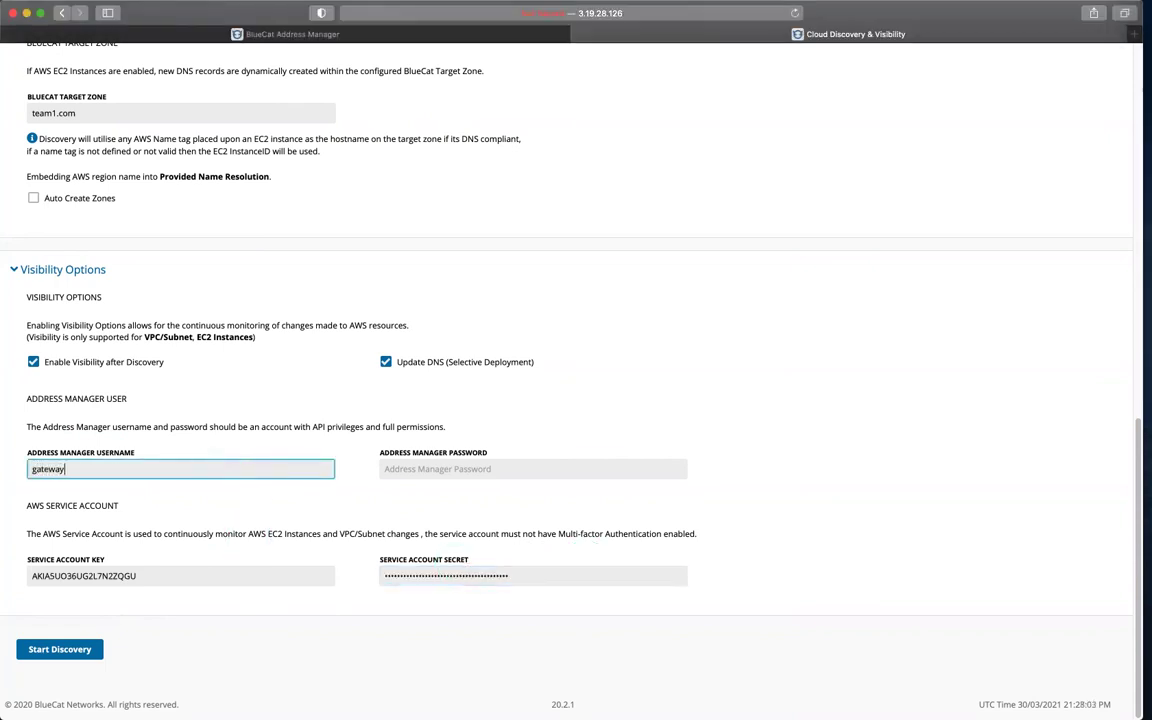
key(Tab)
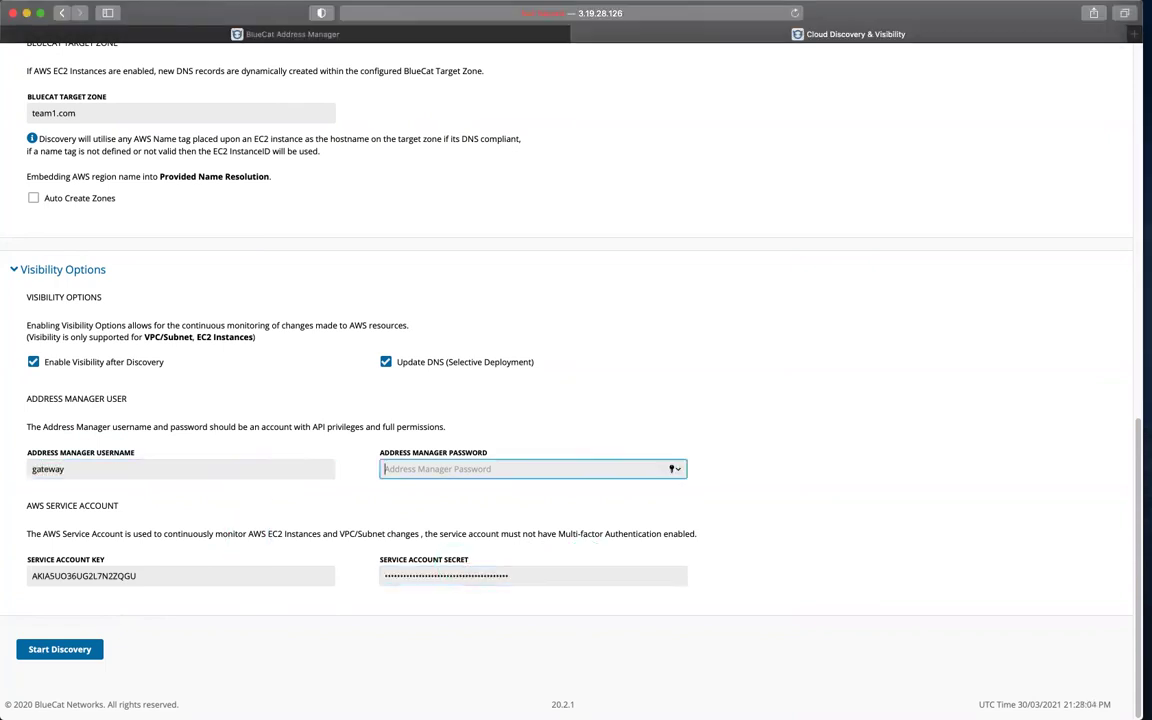
text(••)
Step: Start discovery and check the Visibility tab shows the us-east-2 monitor running
click(62, 649)
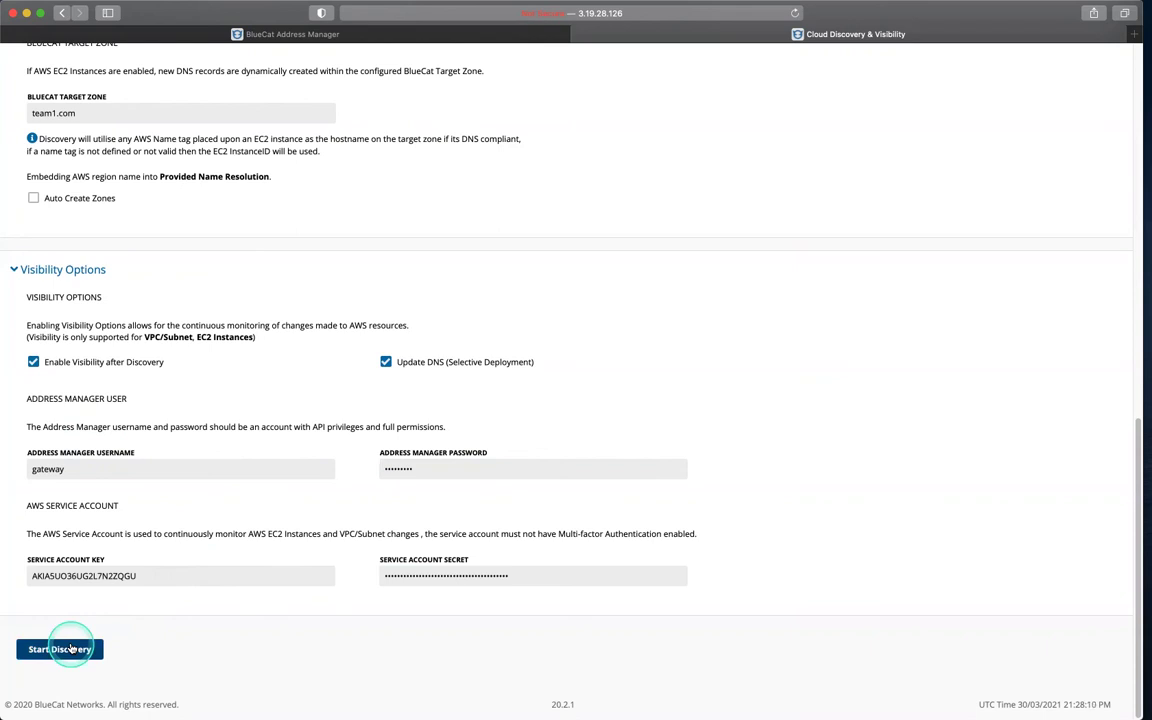
click(78, 645)
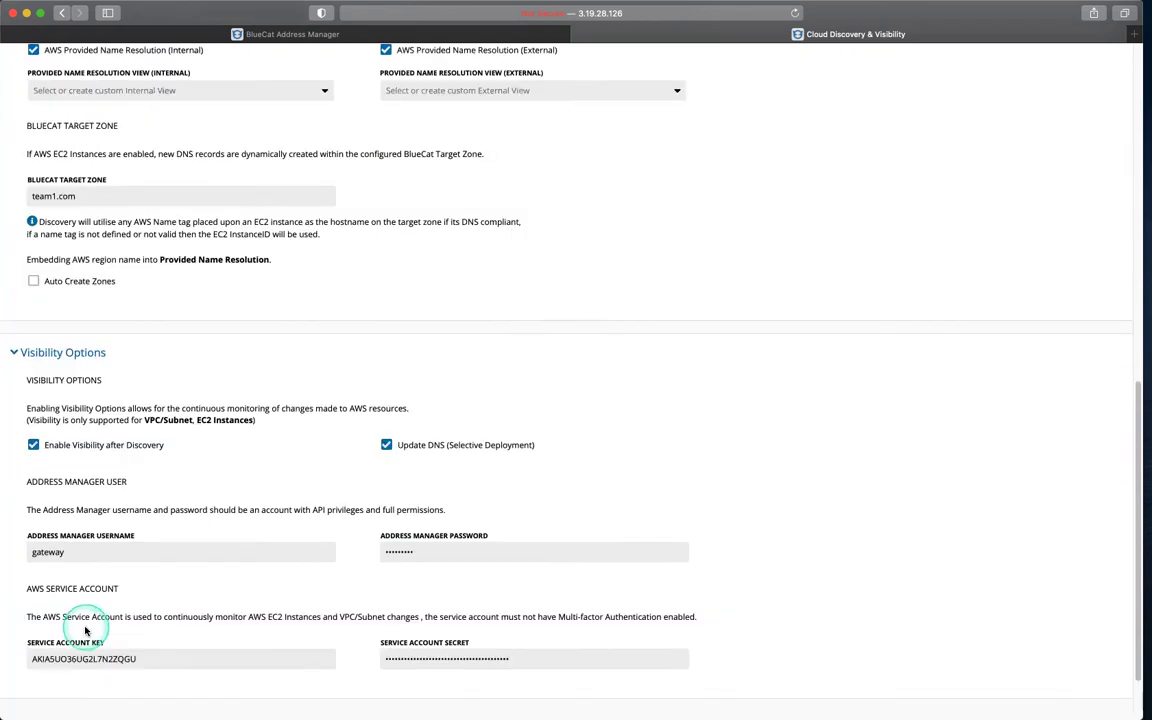
click(139, 165)
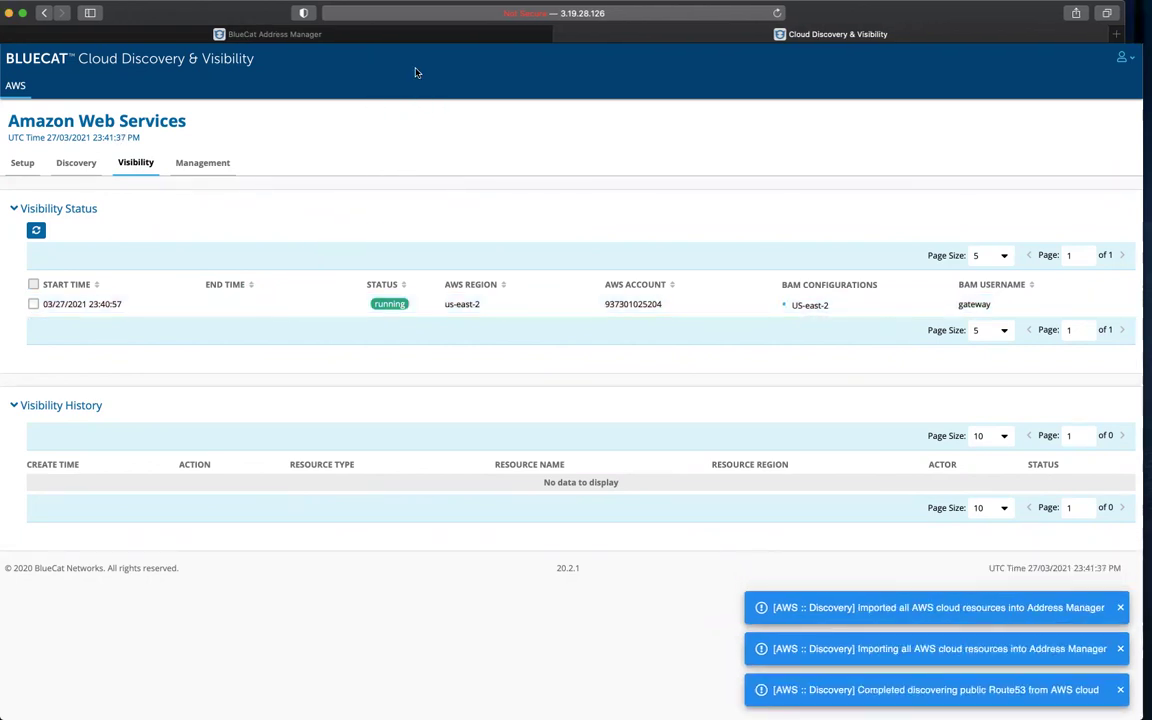
Step: Stop the Test_Client_1 EC2 instance in the AWS console, leaving the other four running
key(ctrl+Right)
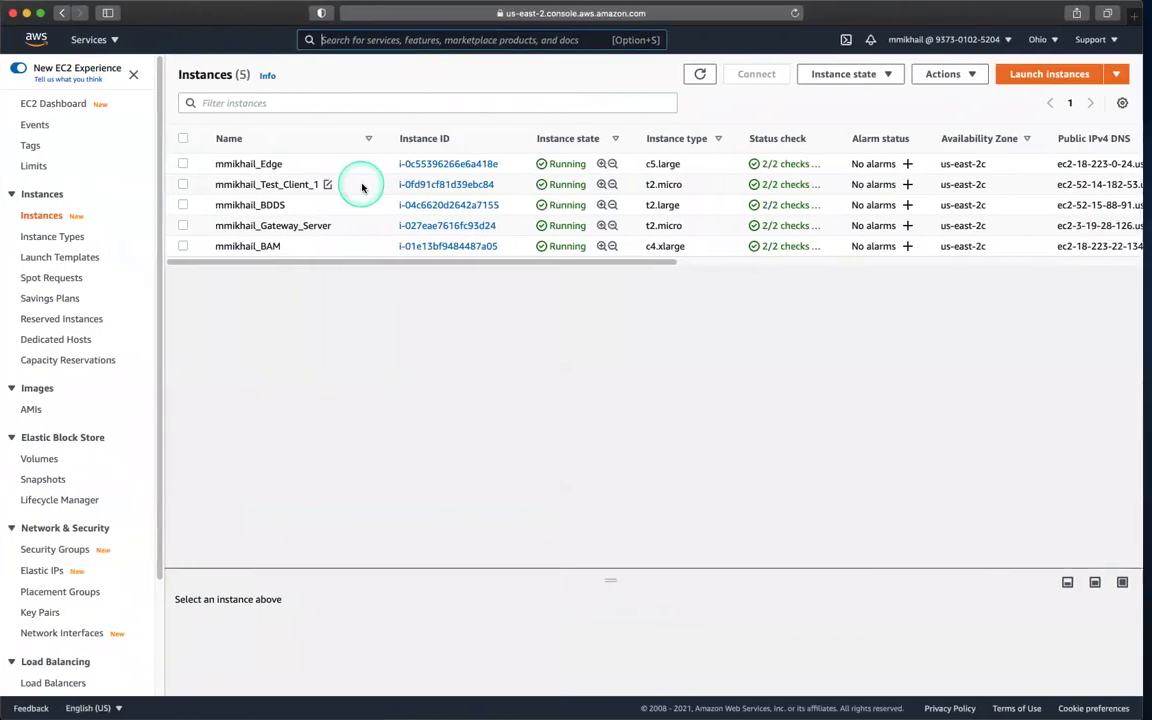
right_click(362, 185)
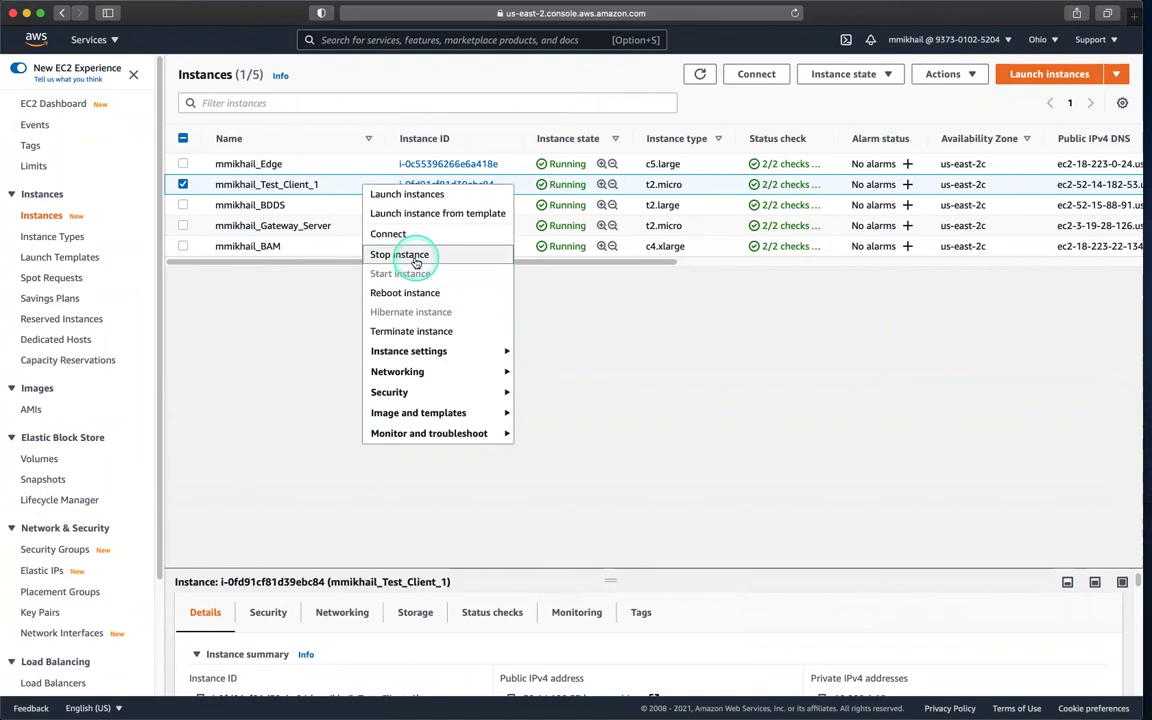
click(415, 258)
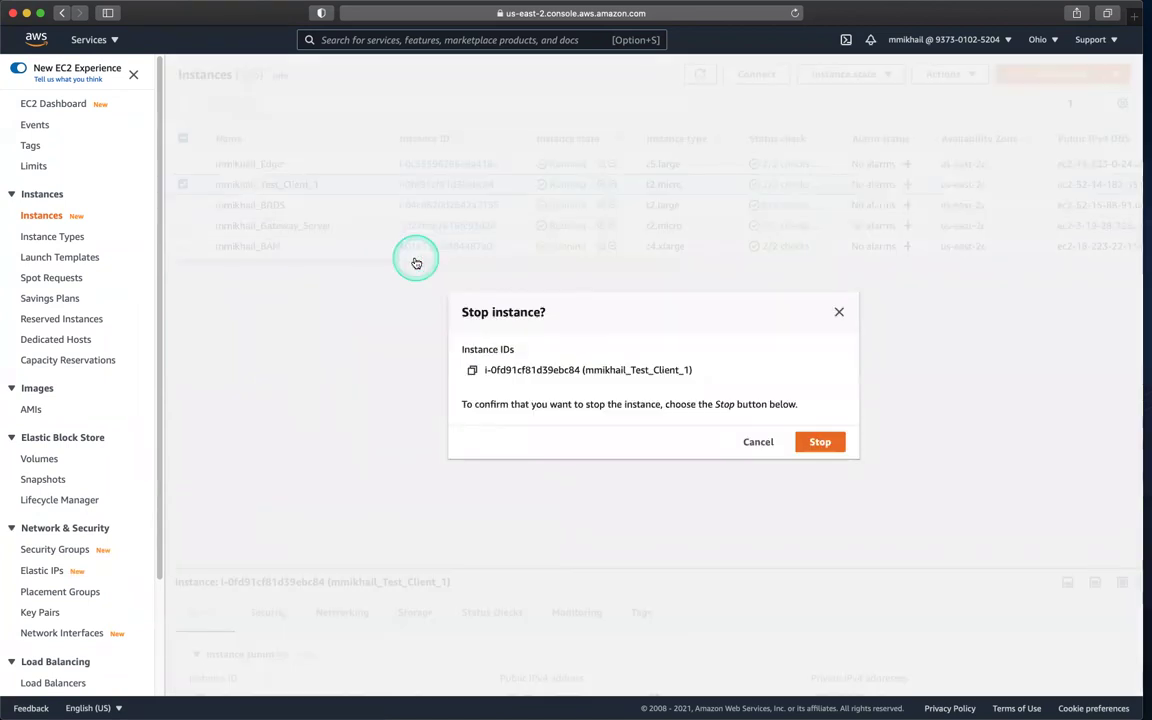
click(816, 442)
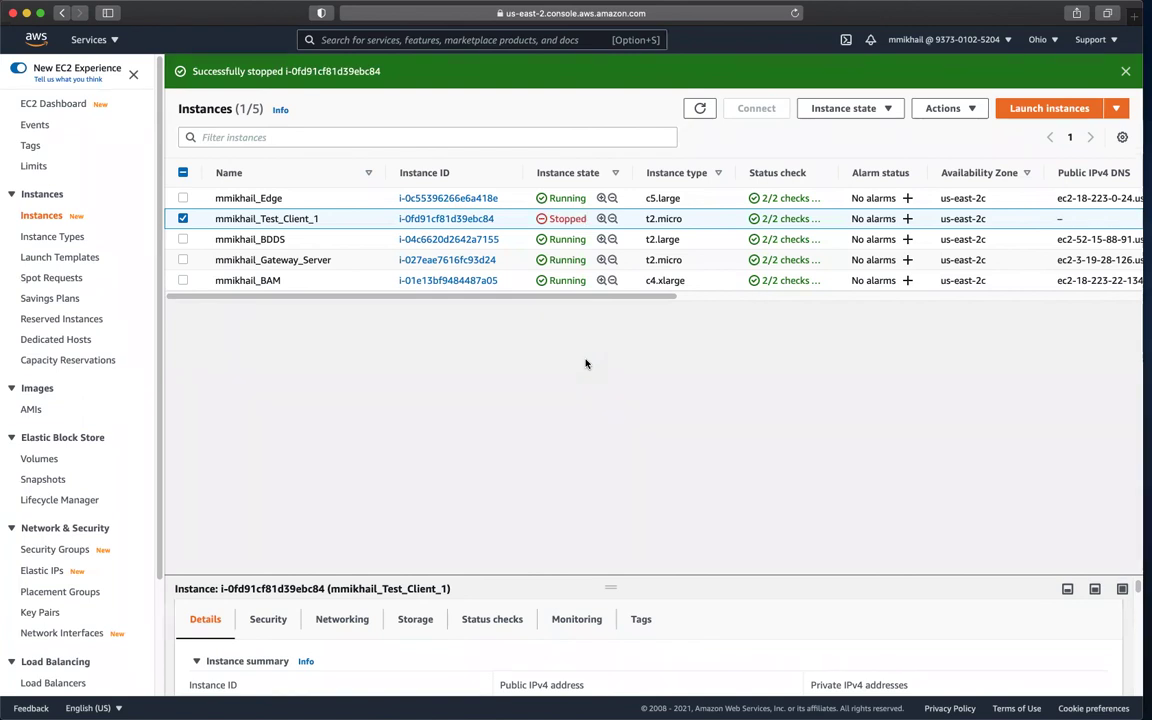
key(ctrl+Left)
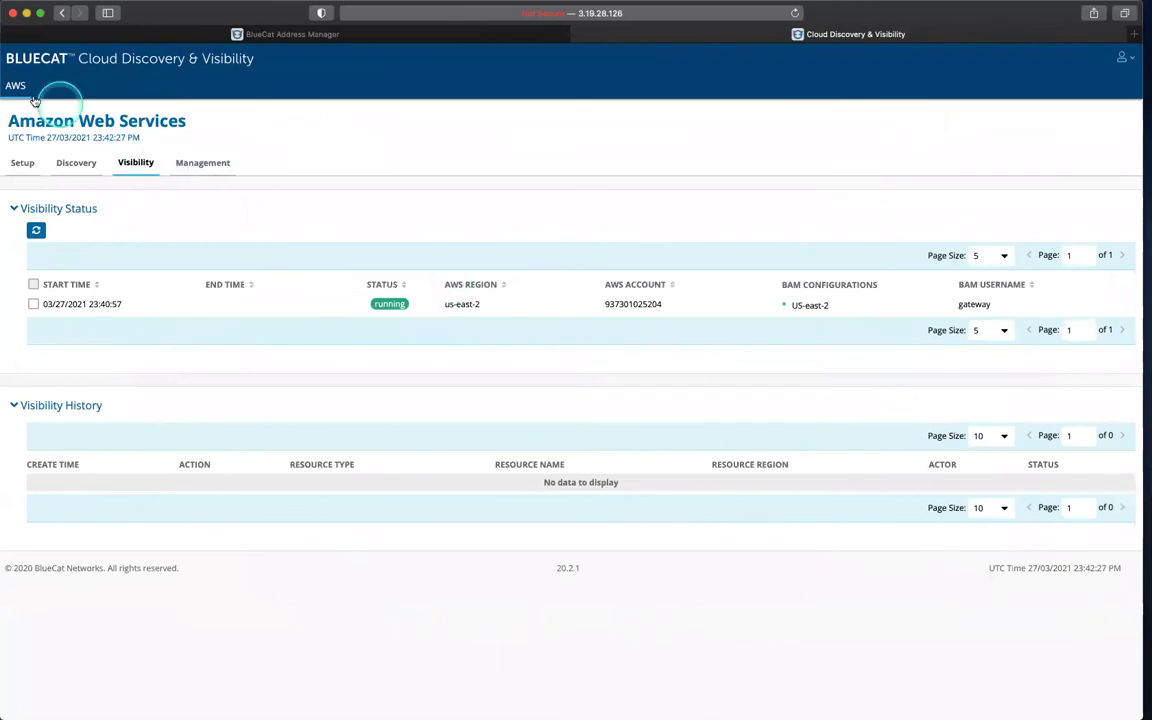
Step: Check Address Manager's US-east-2 device list to confirm Test_Client_1 is marked STOPPED
click(180, 35)
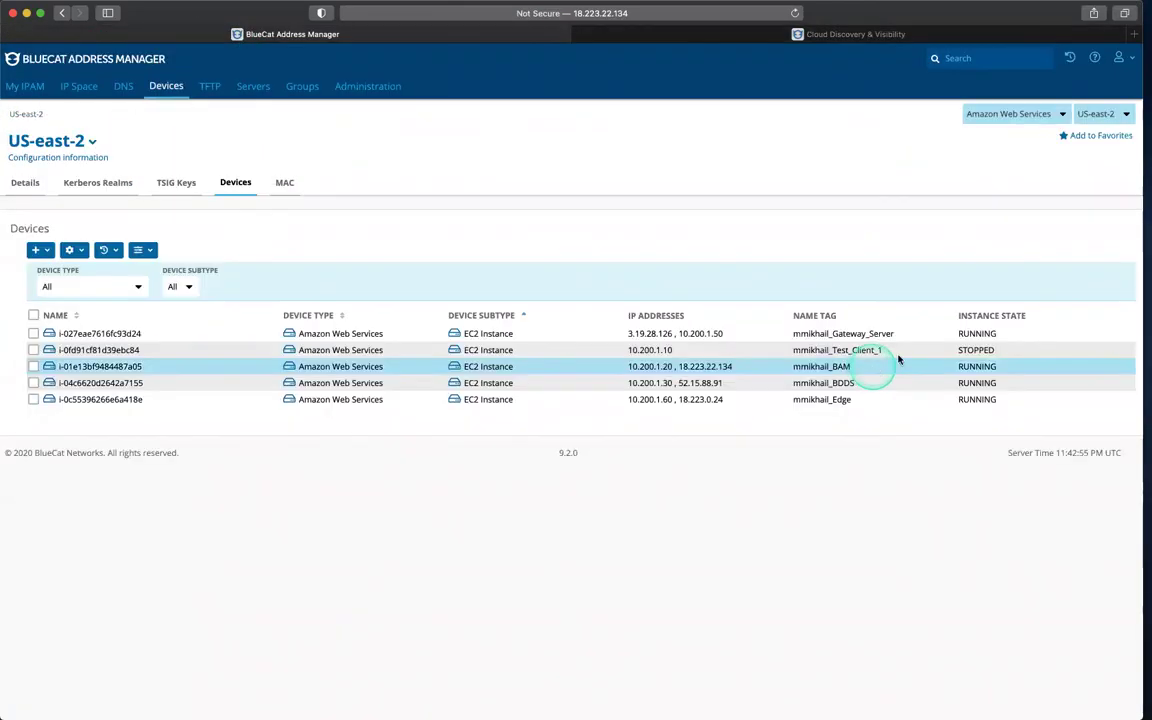
click(966, 350)
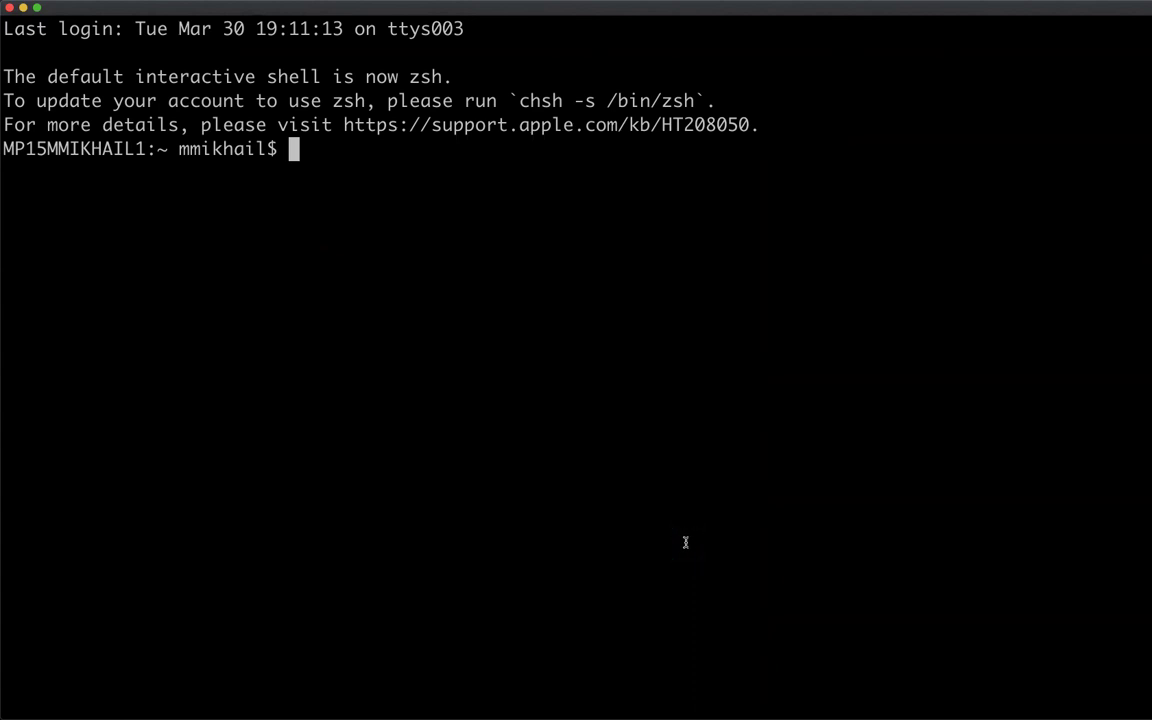
click(686, 543)
text(dig @52.15.88.91 mmikhail_Test_Client_1.team1.com)
key(Return)
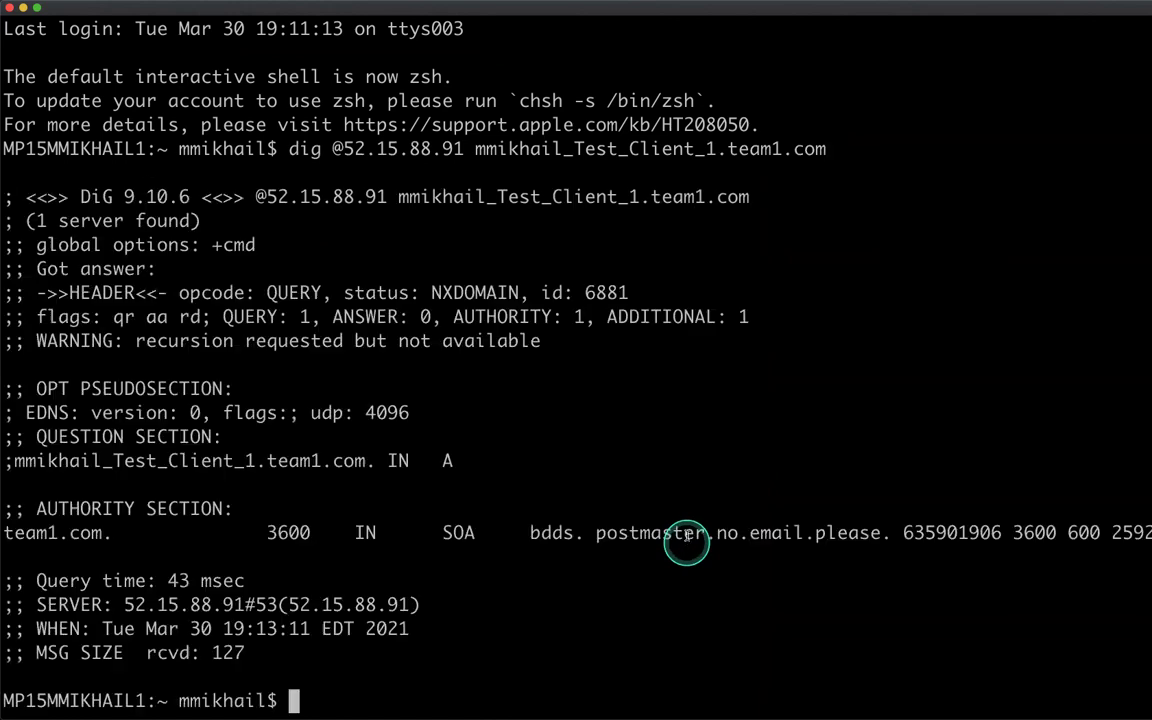